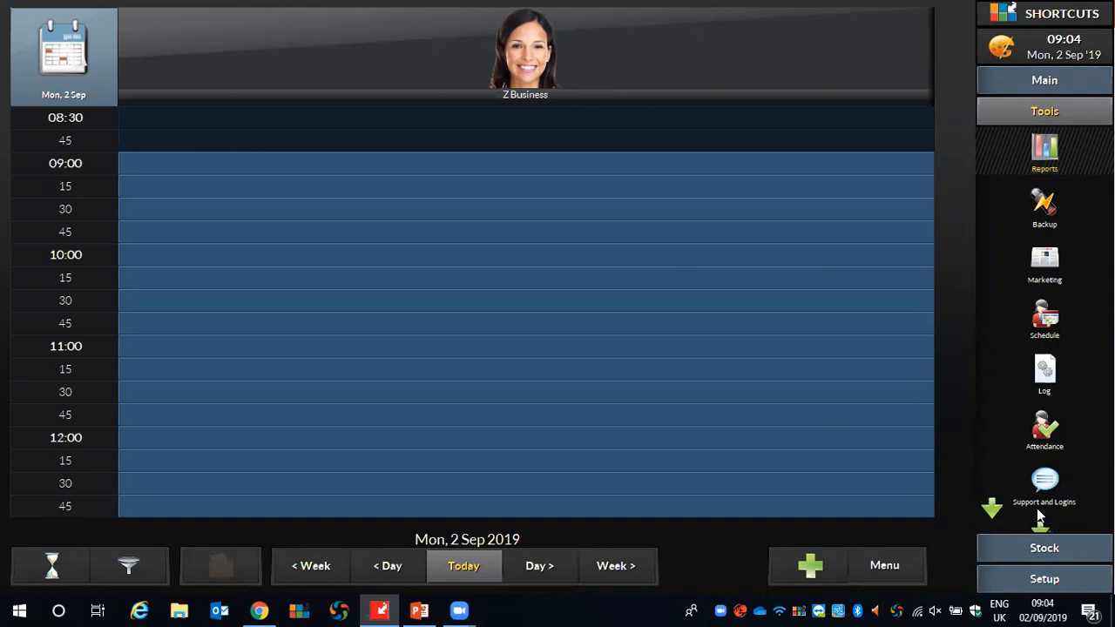
# Open the stock product list and browse the Bodycare & Fragrance products of American Crew.
pyautogui.click(1060, 549)
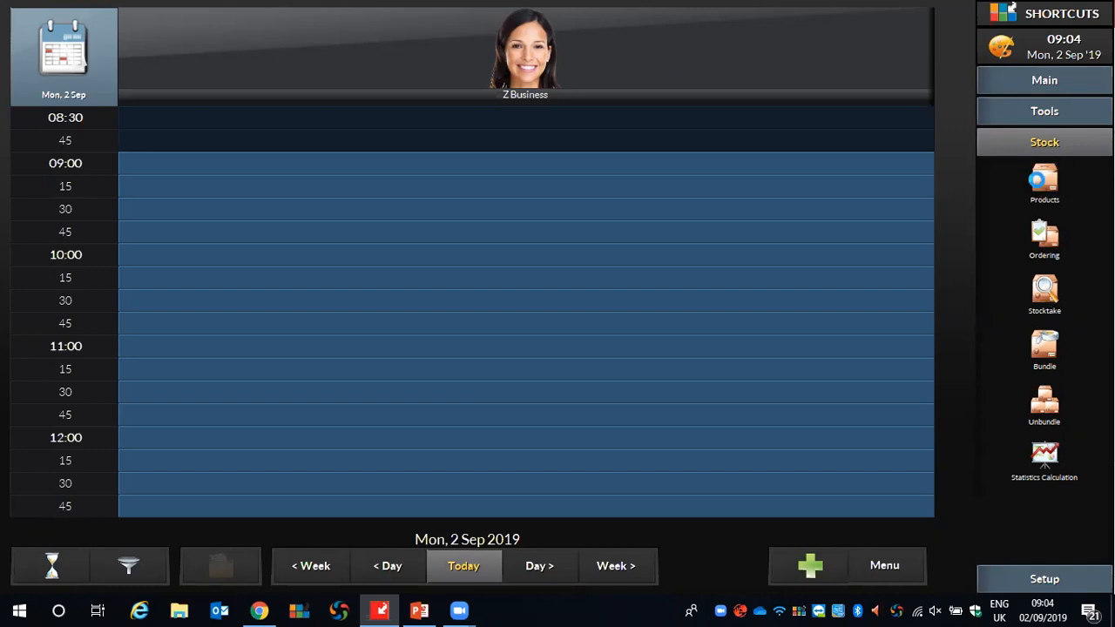
pyautogui.click(1038, 181)
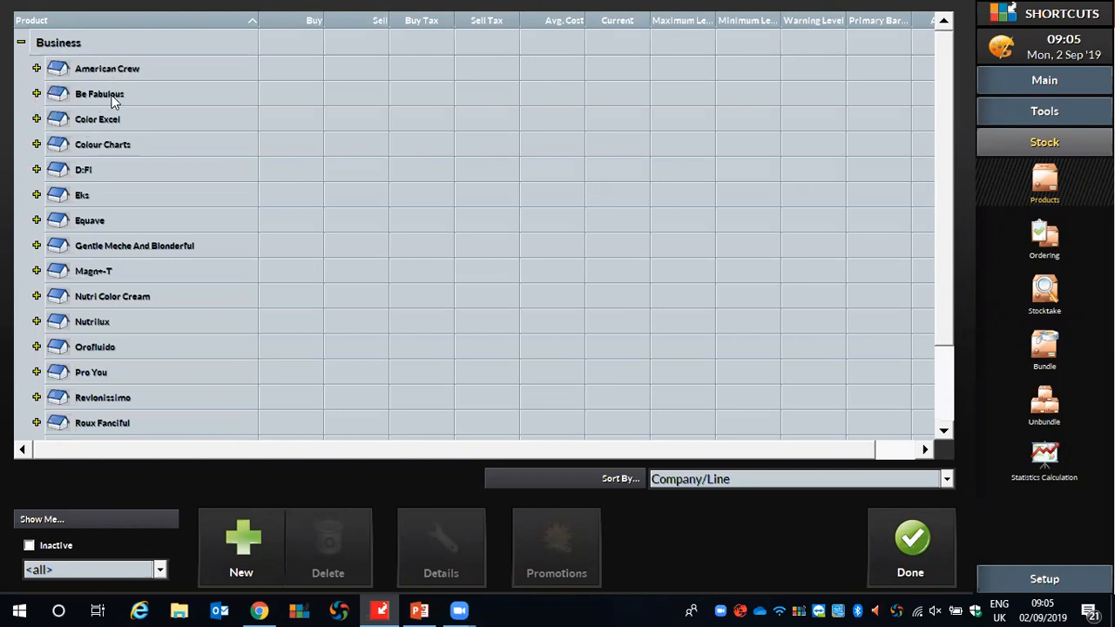
pyautogui.click(37, 68)
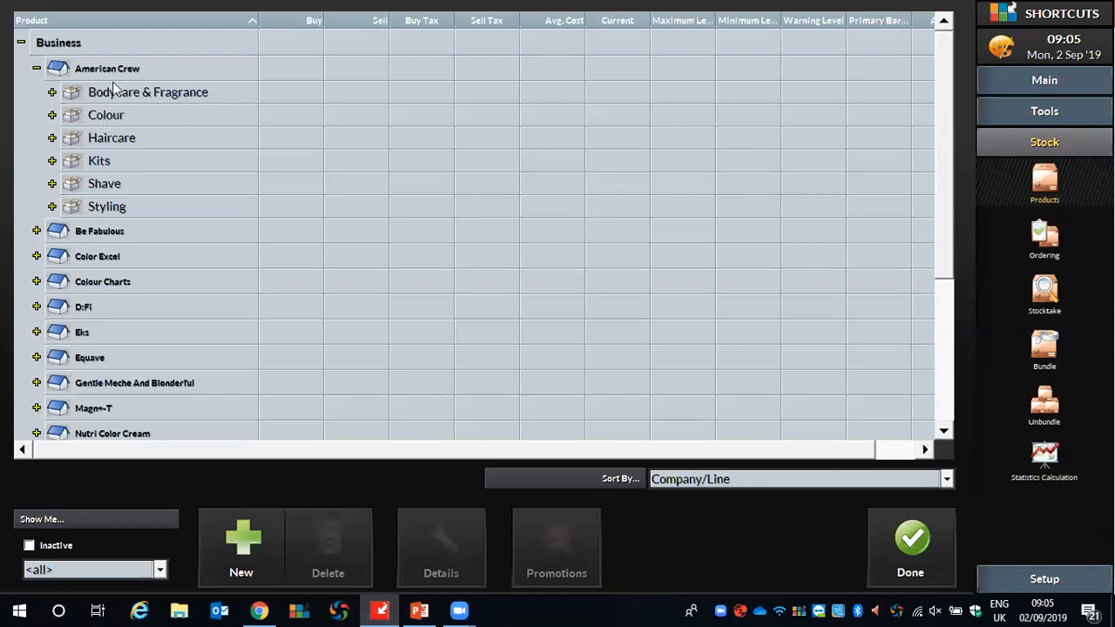
pyautogui.click(53, 92)
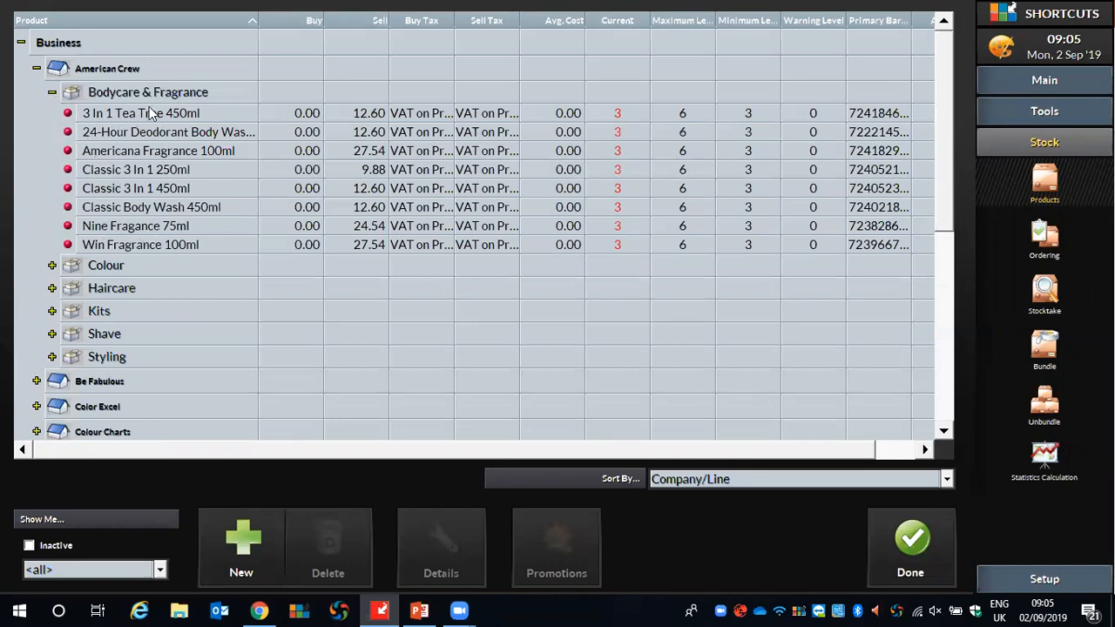
pyautogui.click(52, 92)
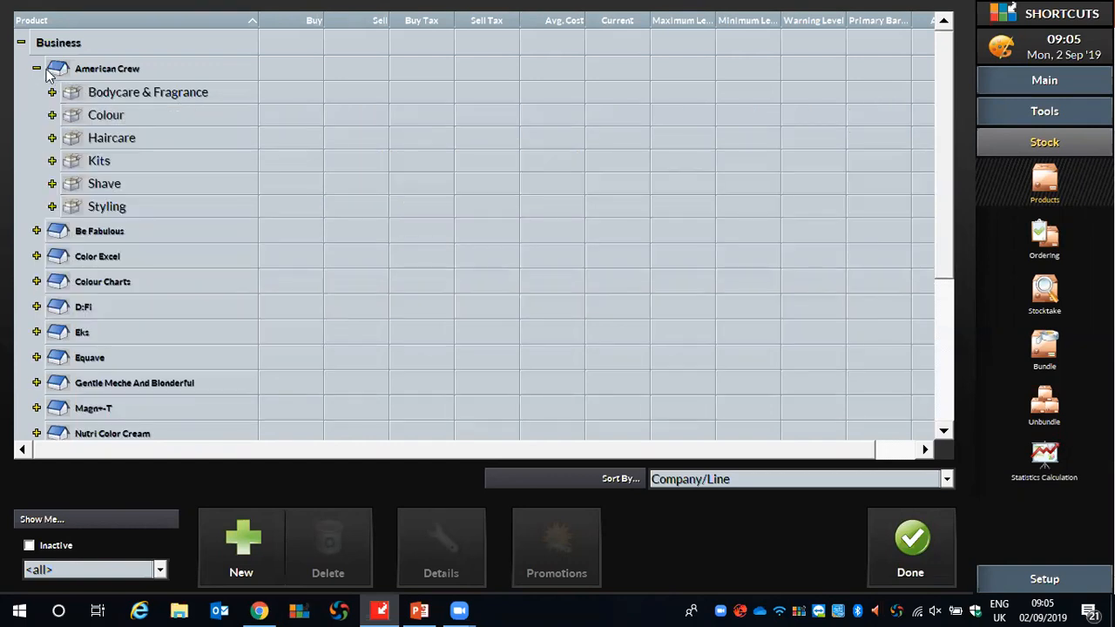
pyautogui.click(37, 68)
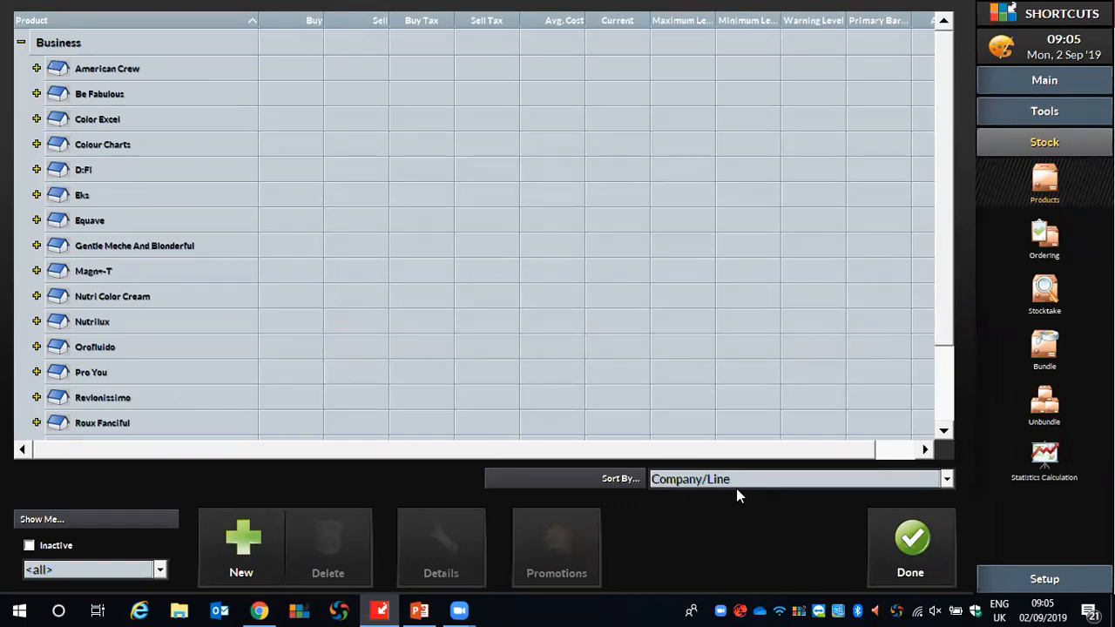
# Sort the products by Supplier and add a supplier named "Aston & Fincher" under Business.
pyautogui.click(913, 481)
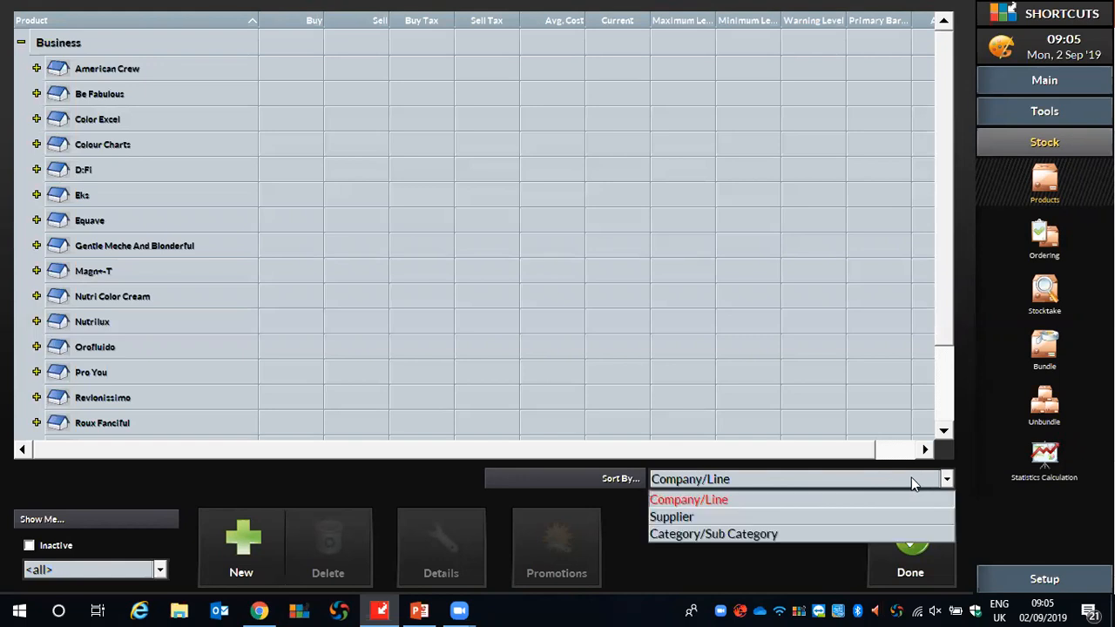
pyautogui.click(682, 518)
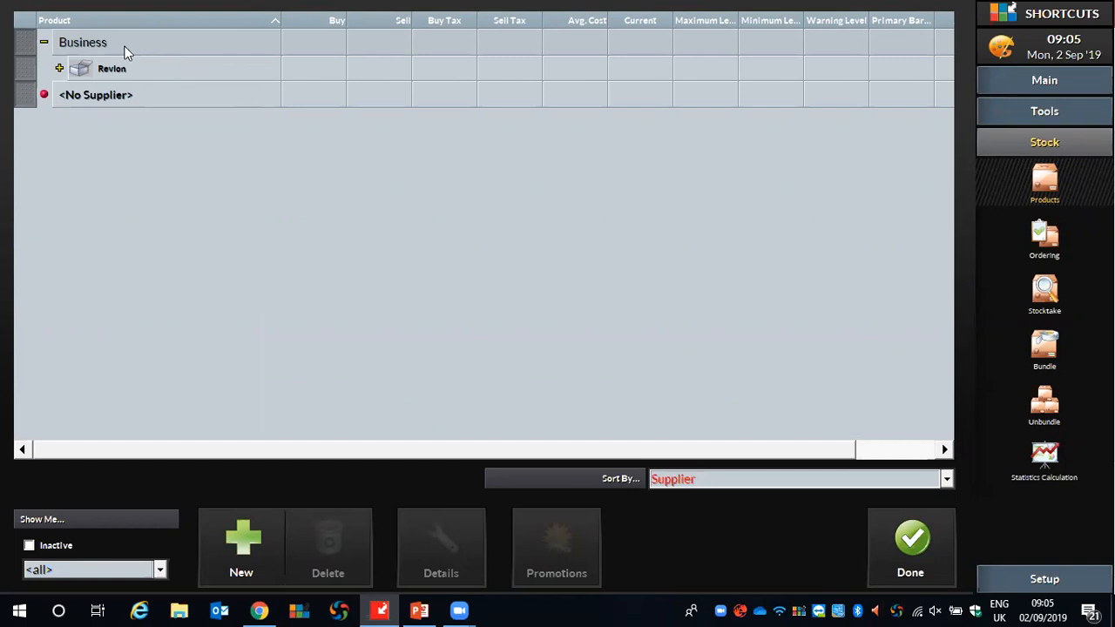
pyautogui.click(99, 44)
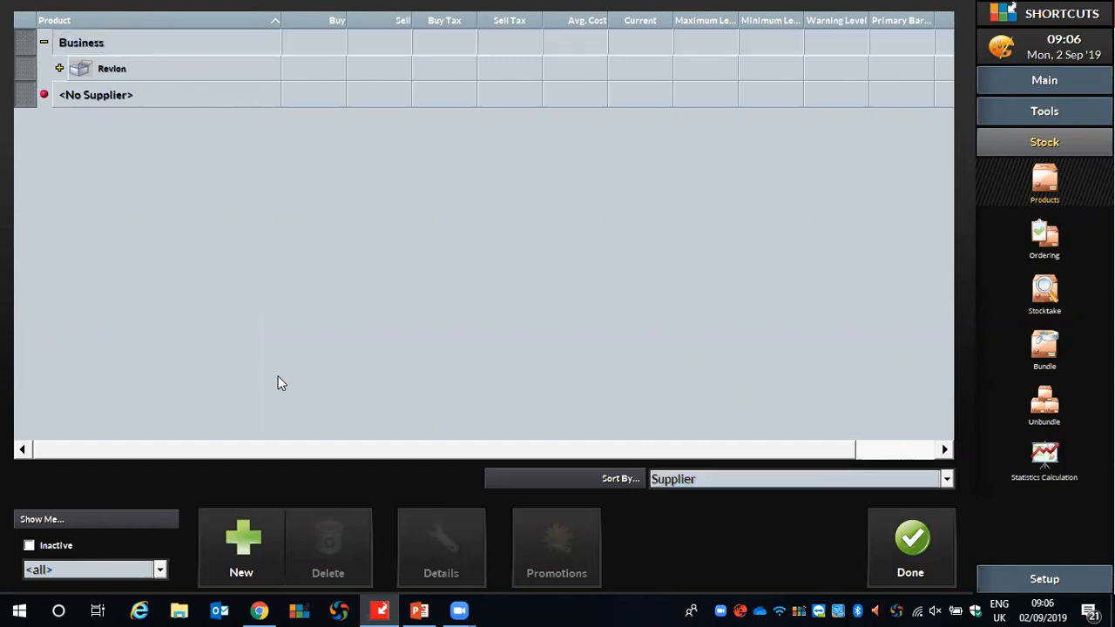
pyautogui.click(262, 533)
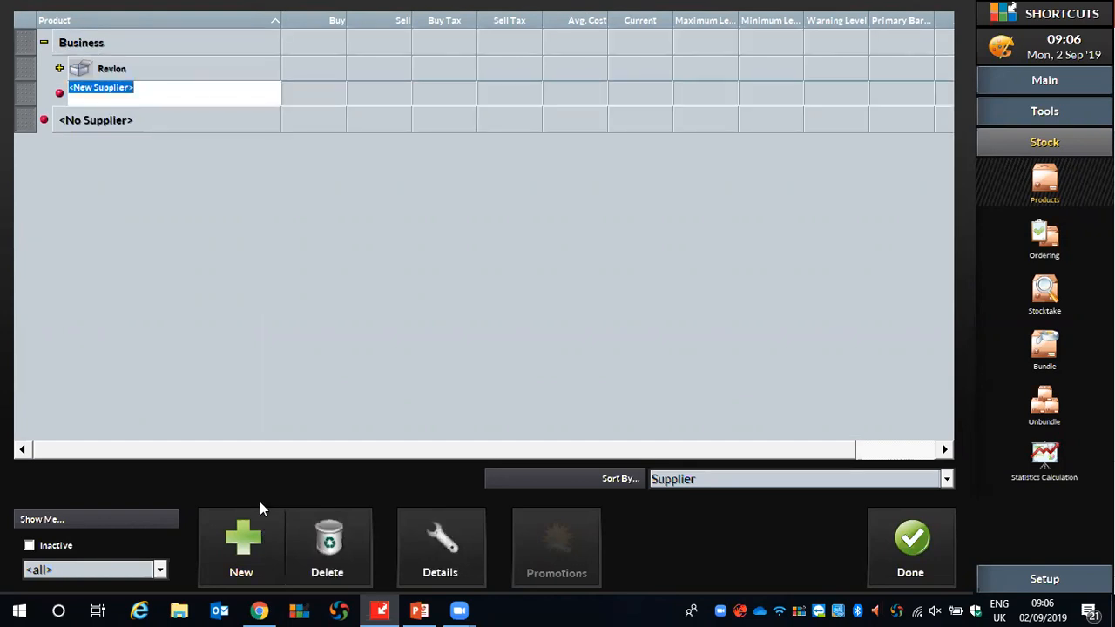
pyautogui.write('Ast')
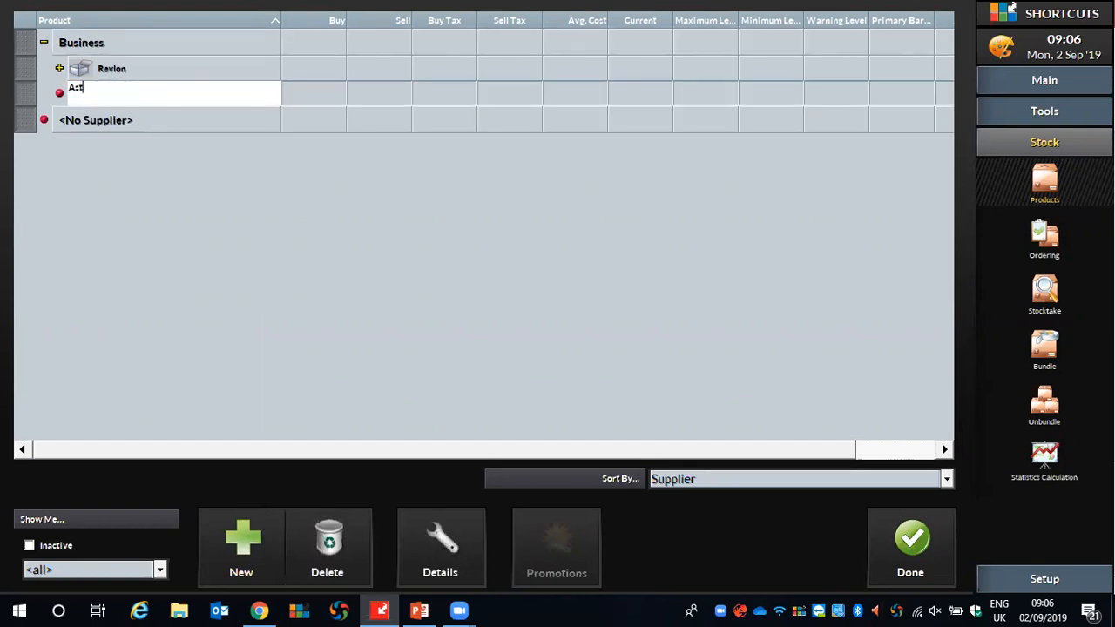
pyautogui.write('on & Fincher')
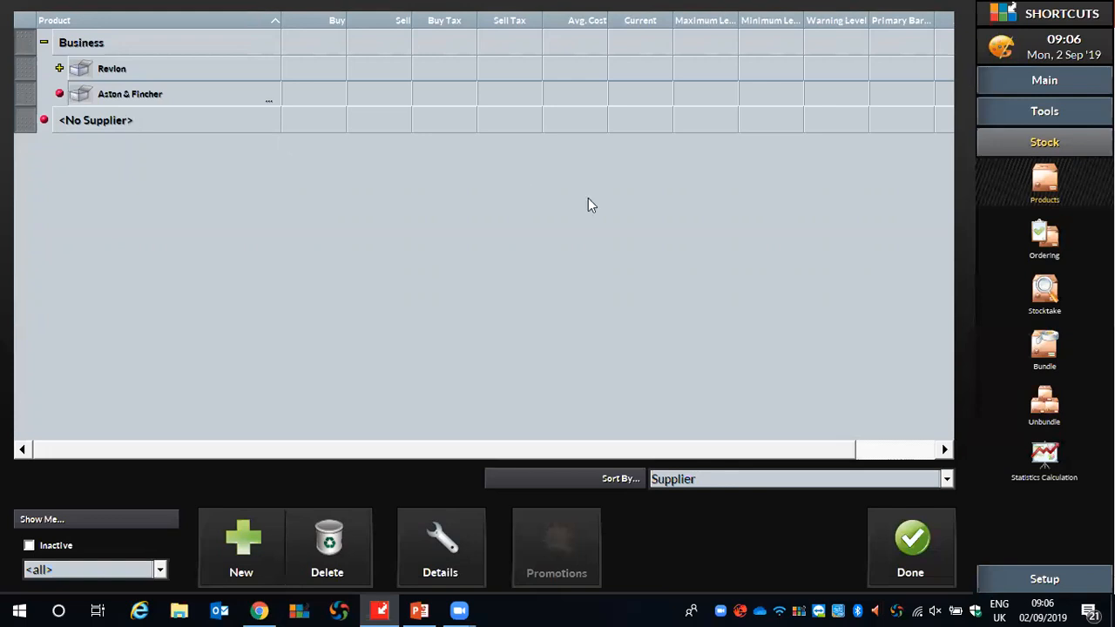
# Sort the products by Company/Line and start a new company under Business named "L'oreal".
pyautogui.click(903, 480)
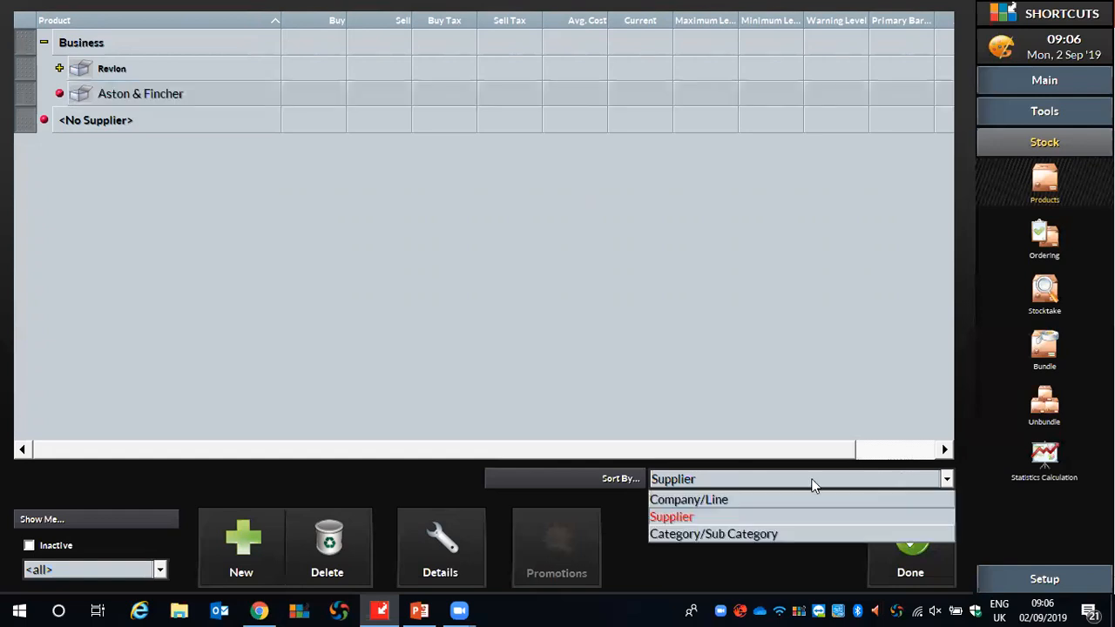
pyautogui.click(697, 495)
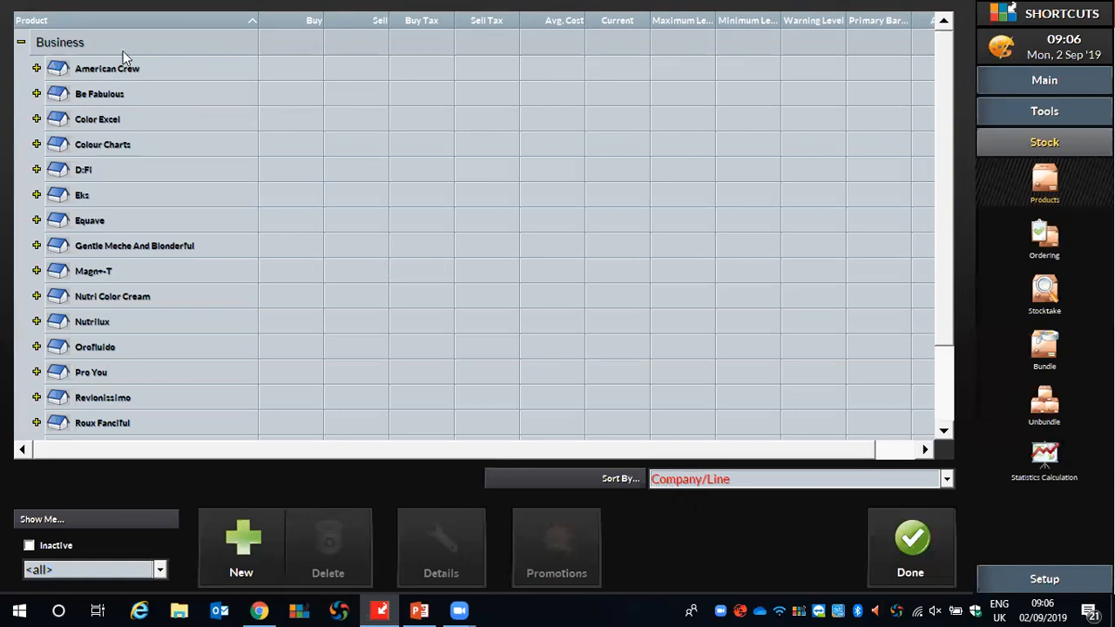
pyautogui.click(103, 41)
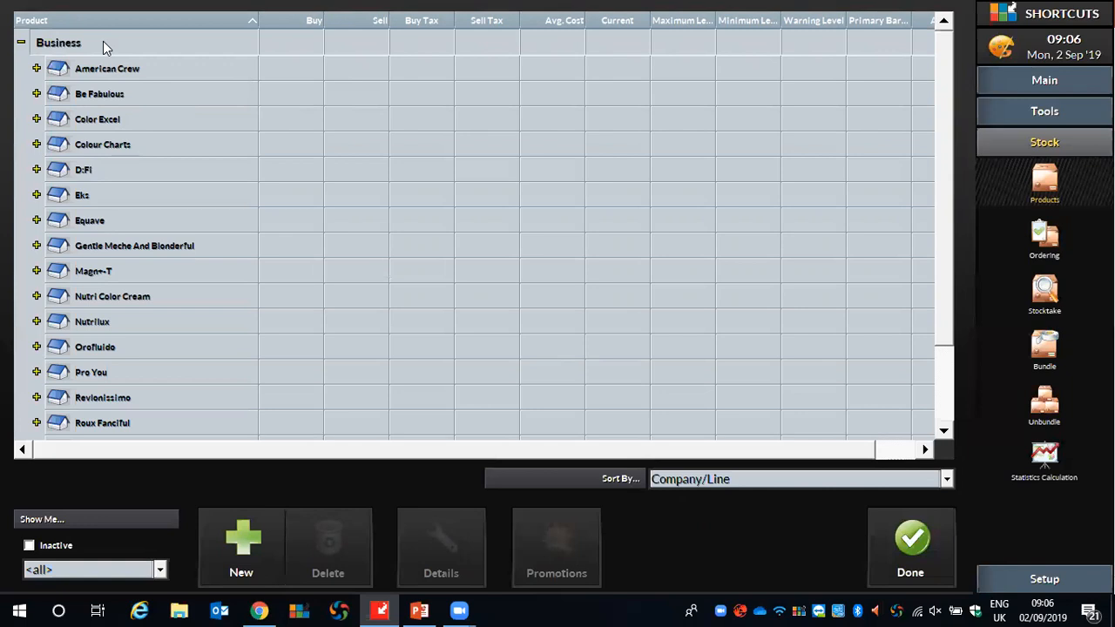
pyautogui.click(251, 541)
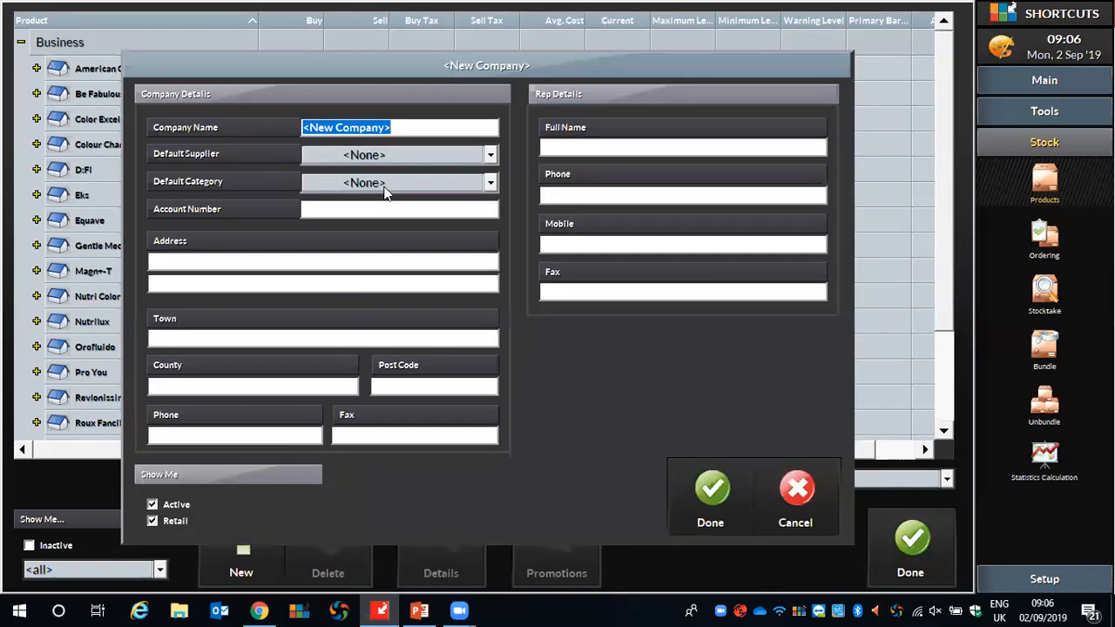
pyautogui.write("L'oreal")
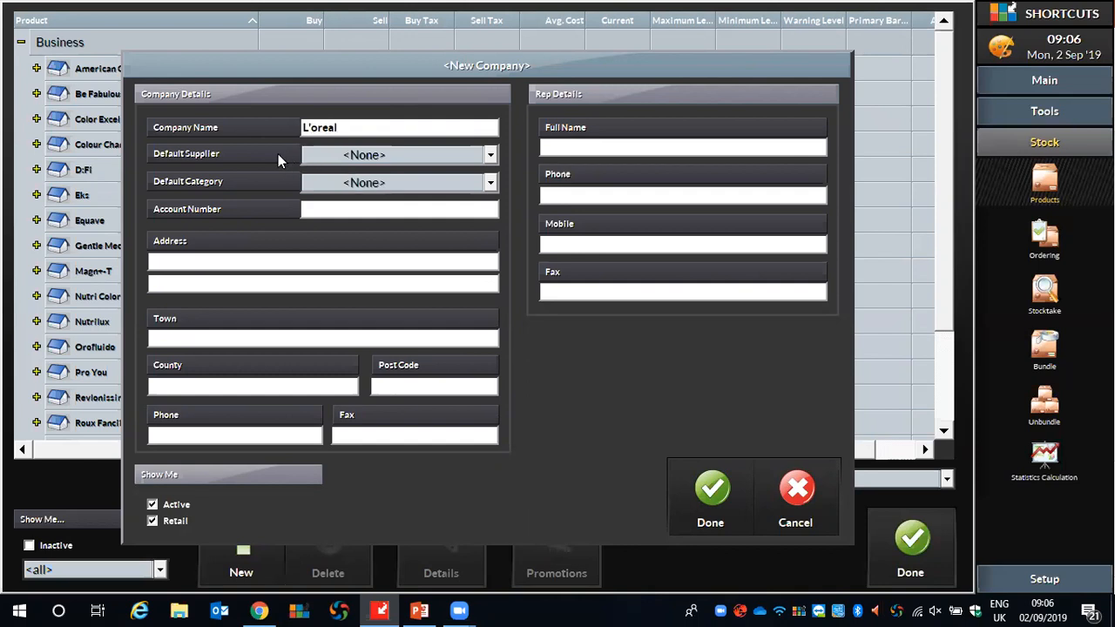
# Set the new company's default supplier to Aston & Fincher, leave the default category as None, and save the company.
pyautogui.click(415, 157)
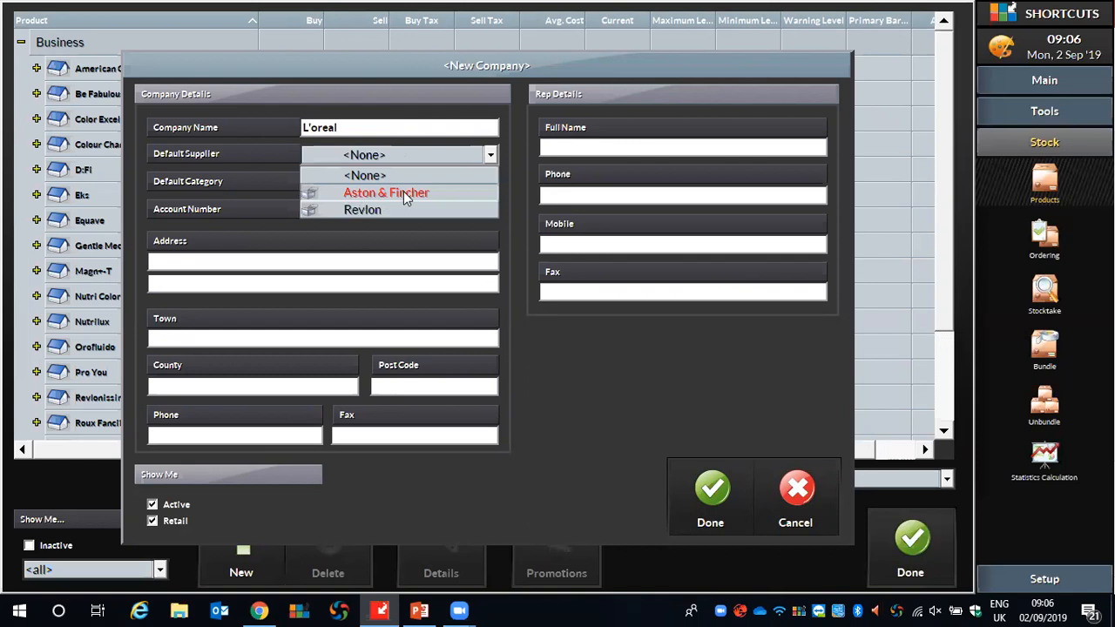
pyautogui.click(403, 192)
pyautogui.click(419, 185)
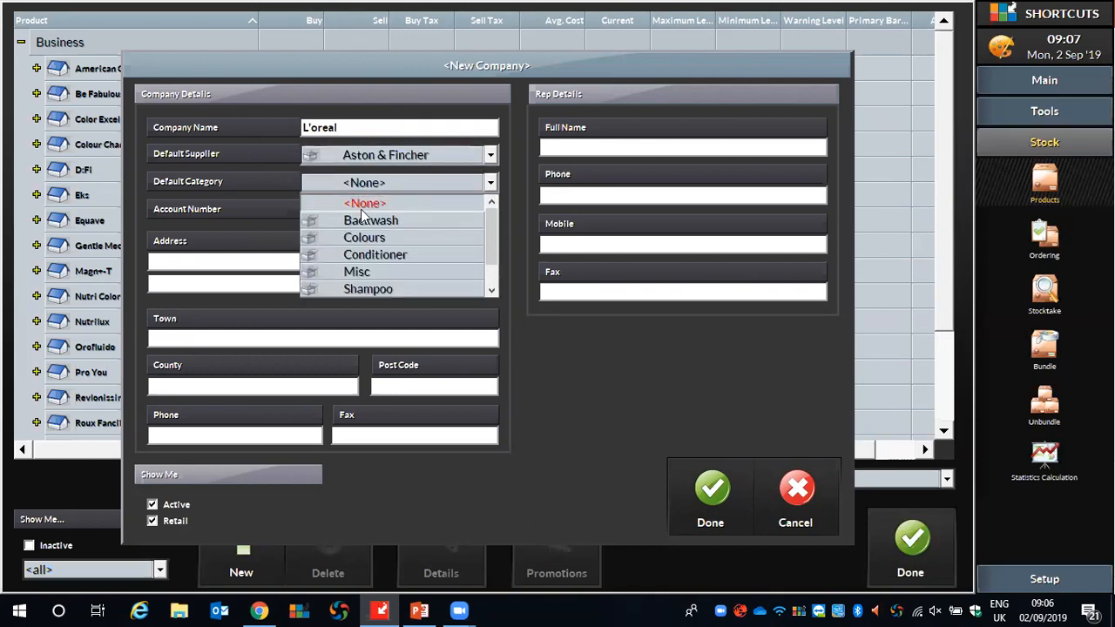
pyautogui.click(281, 188)
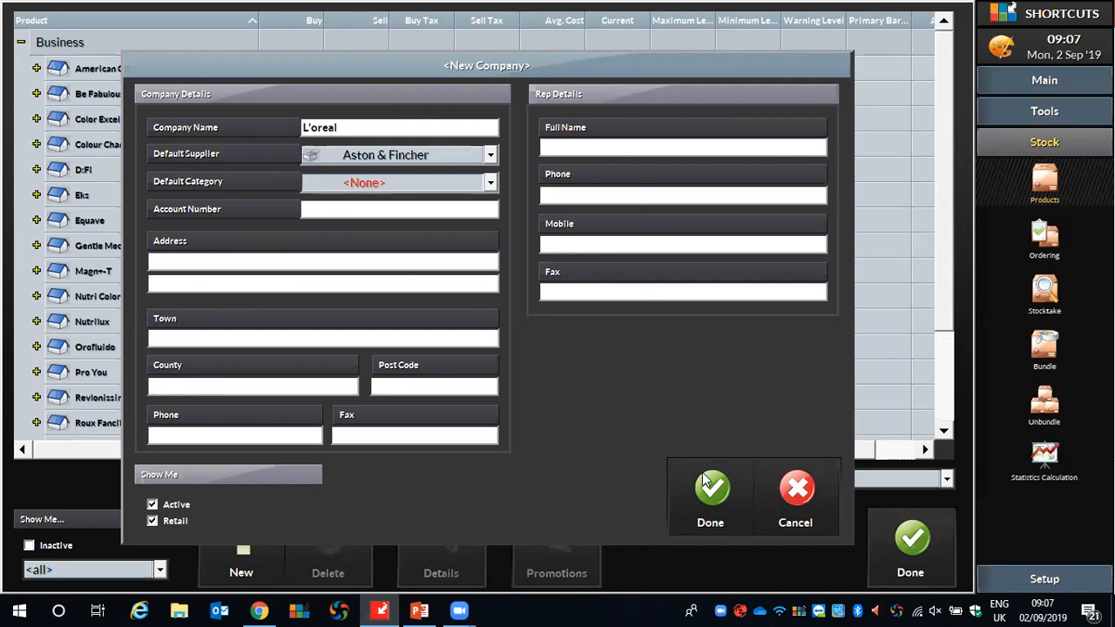
pyautogui.click(712, 505)
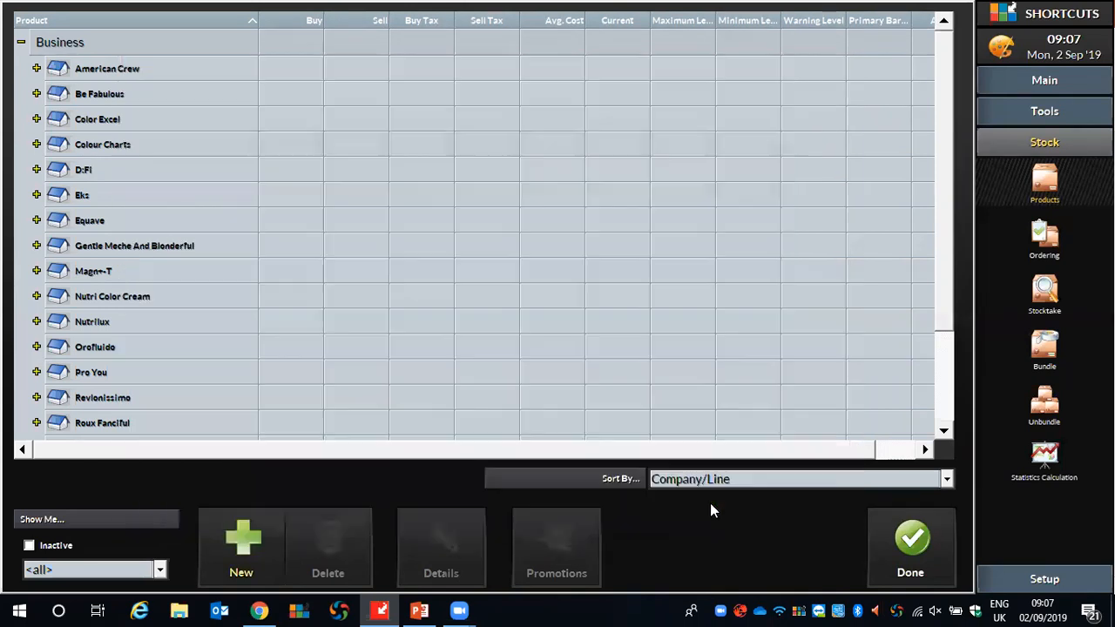
# Add a product line named "Tecni Art" under the L'oreal company.
pyautogui.scroll(-2, 381, 167)
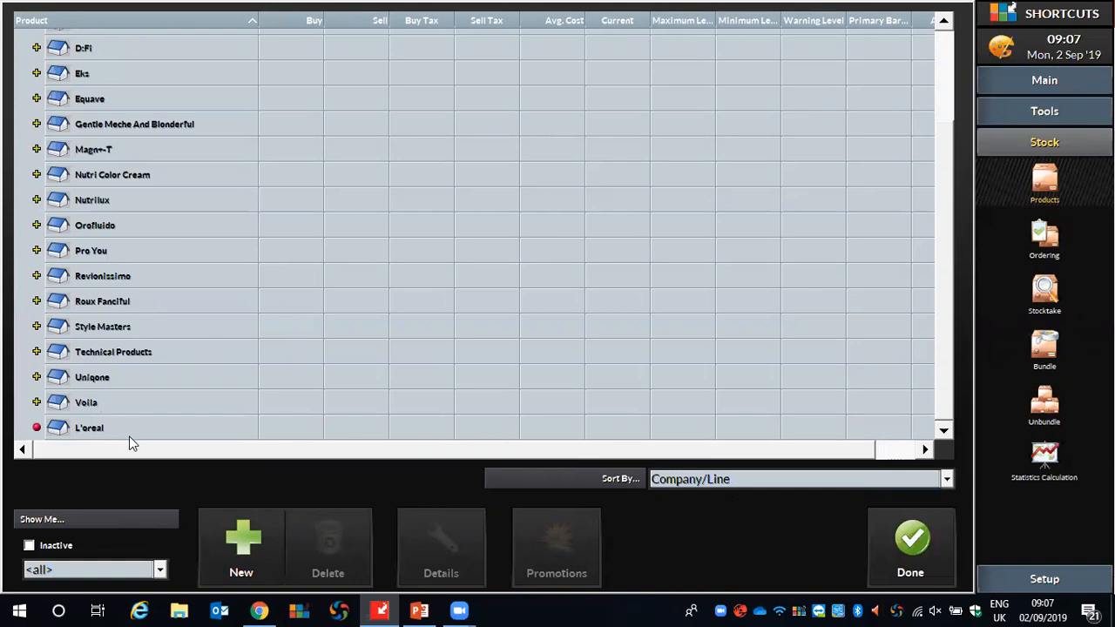
pyautogui.click(102, 427)
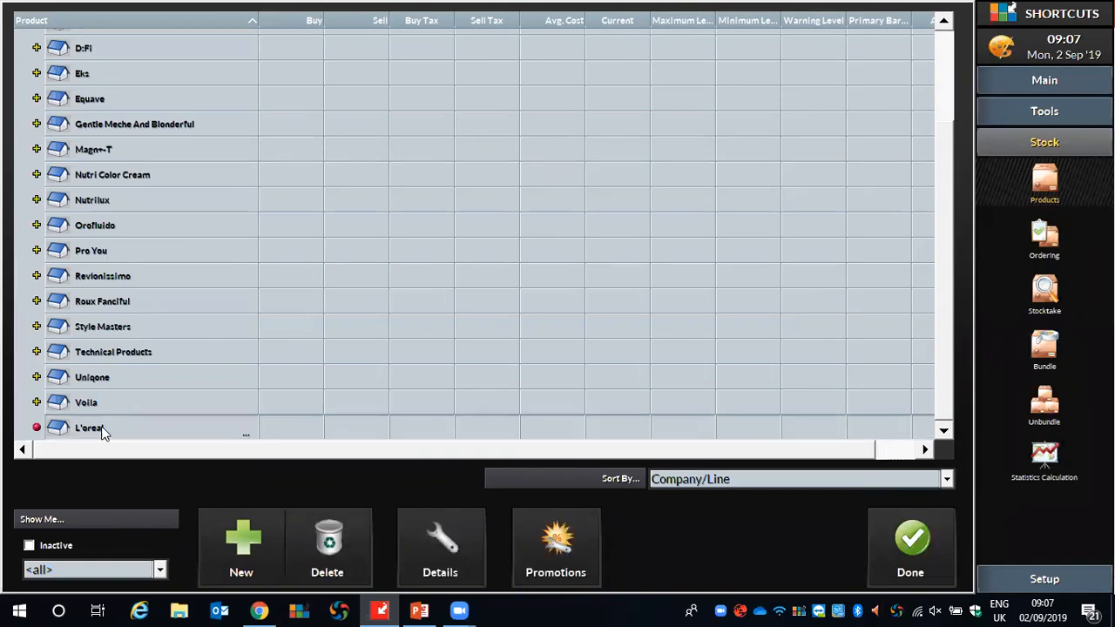
pyautogui.click(224, 532)
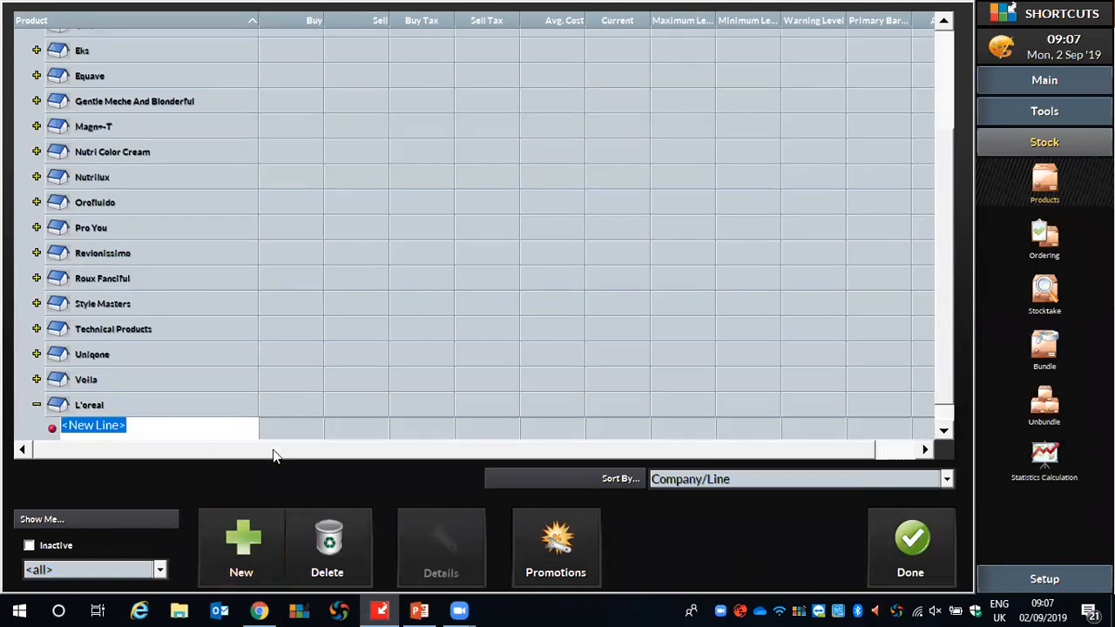
pyautogui.write('Tecni Art')
pyautogui.press('Return')
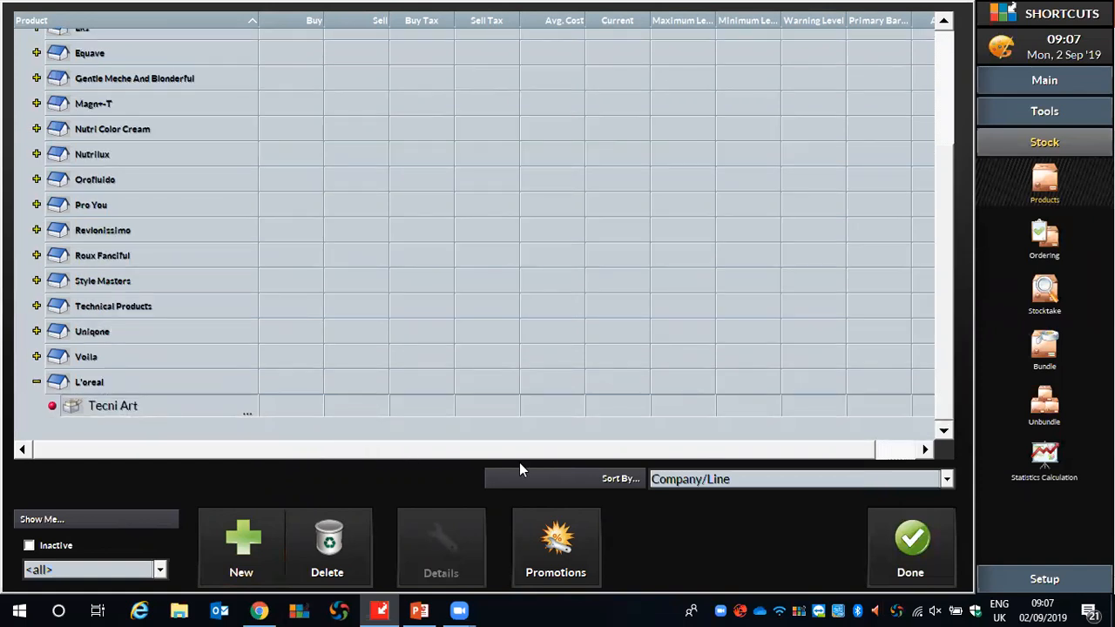
# Add a product named "Styling product 150ml" to the Tecni Art line.
pyautogui.click(153, 407)
pyautogui.click(235, 538)
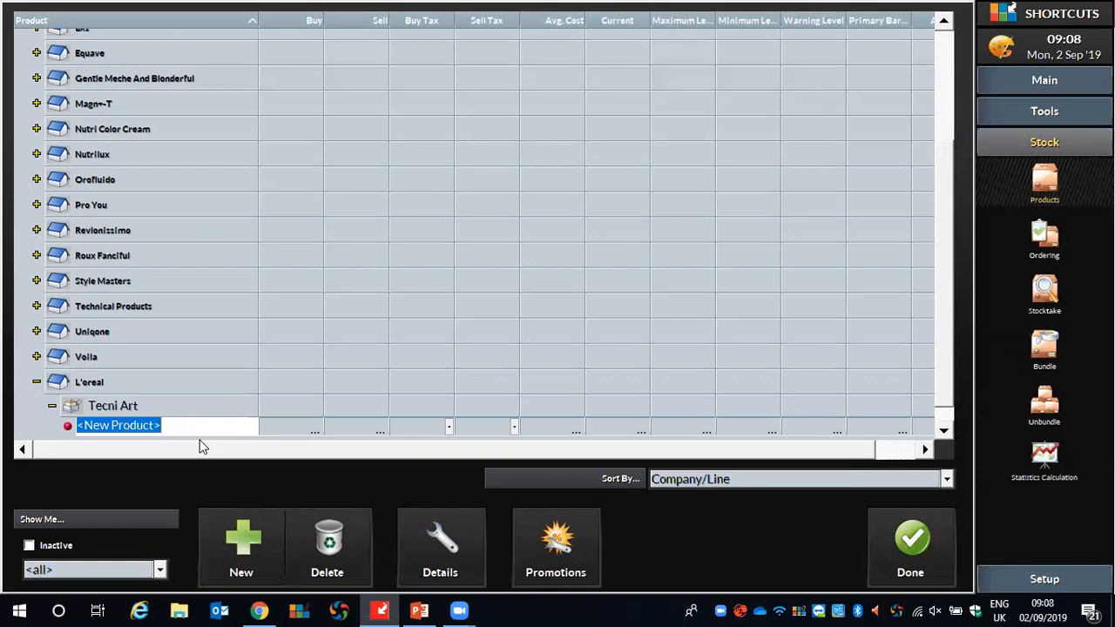
pyautogui.write('Styling')
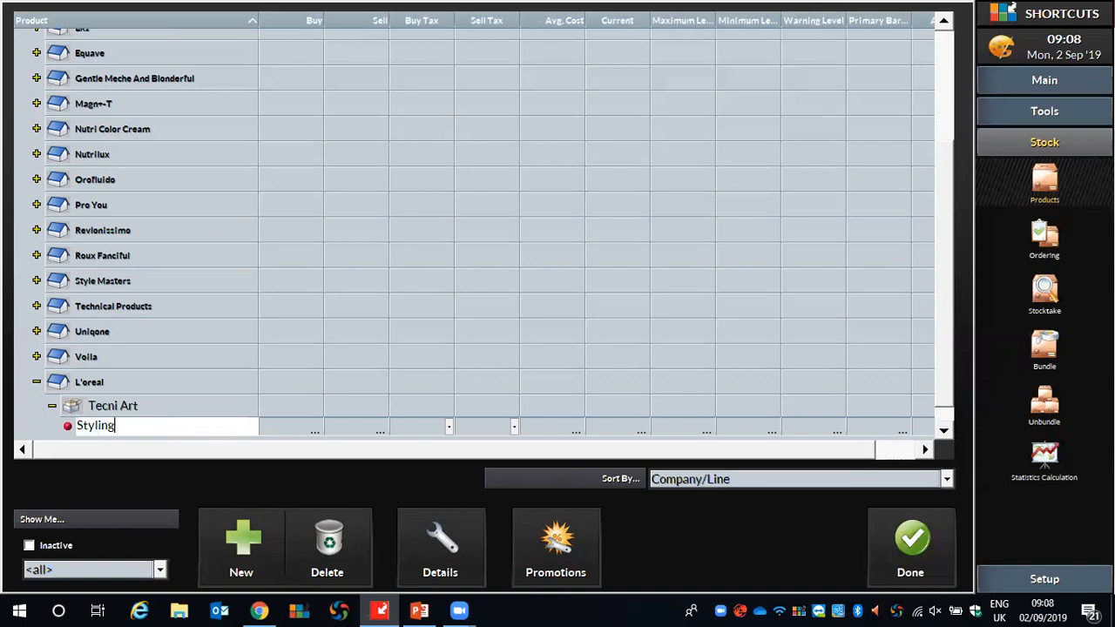
pyautogui.write(' product 150ml')
pyautogui.click(350, 419)
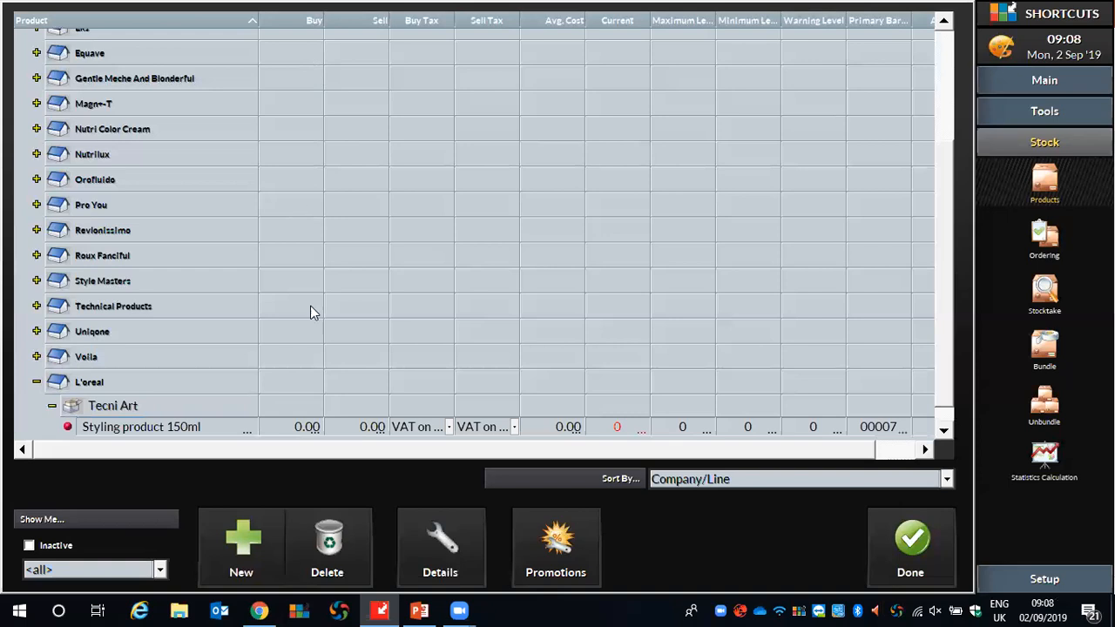
# Set the styling product's buy price to 4.50 and its sell price to 9.99.
pyautogui.click(294, 426)
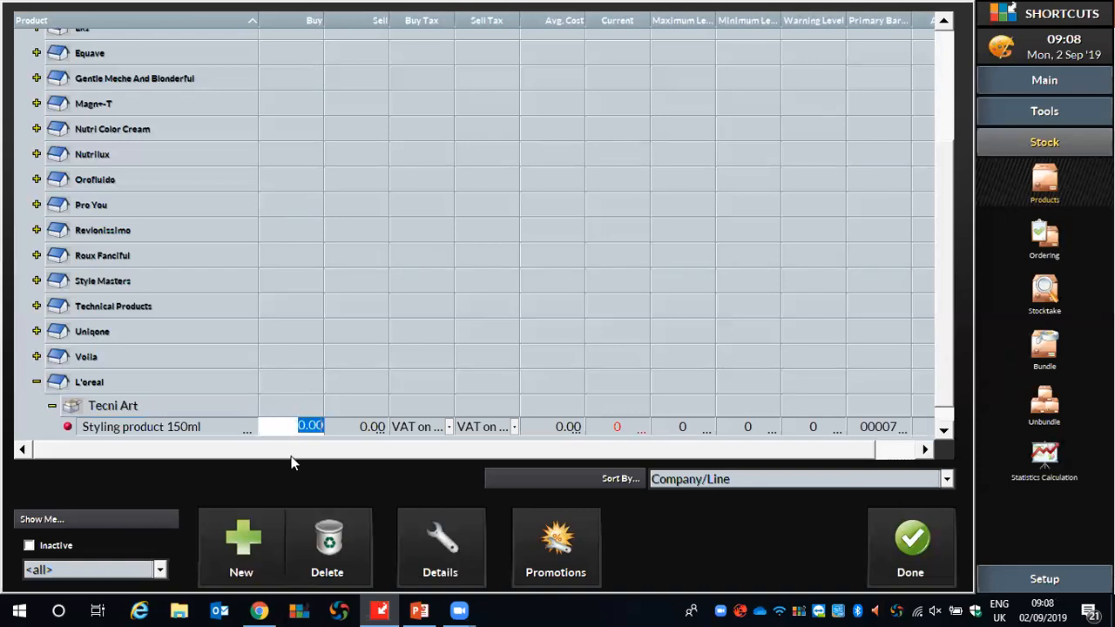
pyautogui.write('4.5')
pyautogui.click(364, 424)
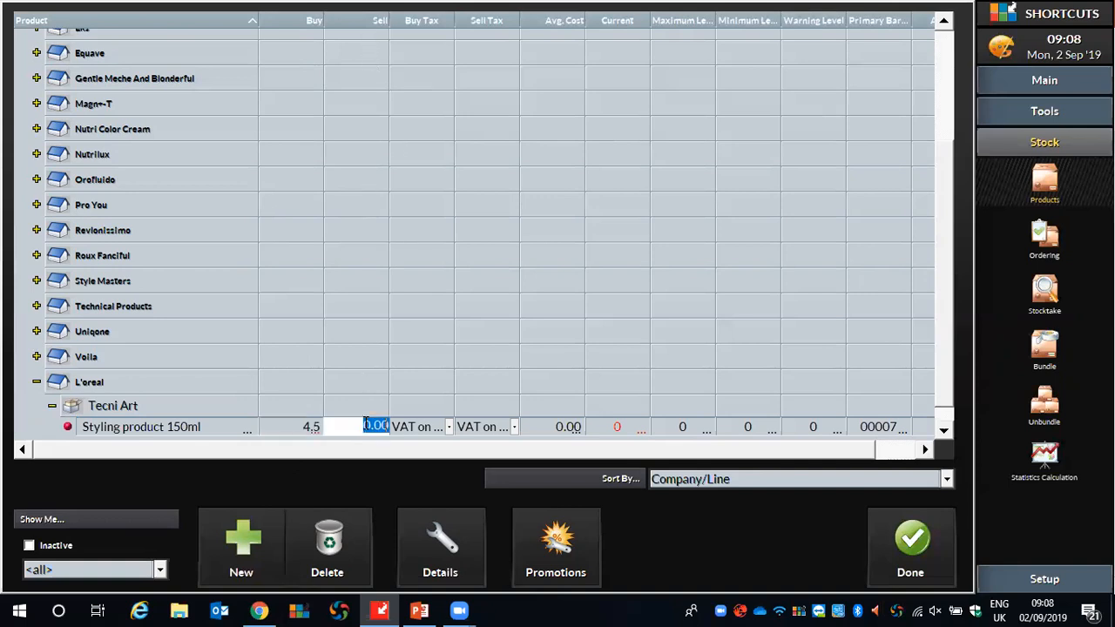
pyautogui.write('9.99')
pyautogui.click(616, 338)
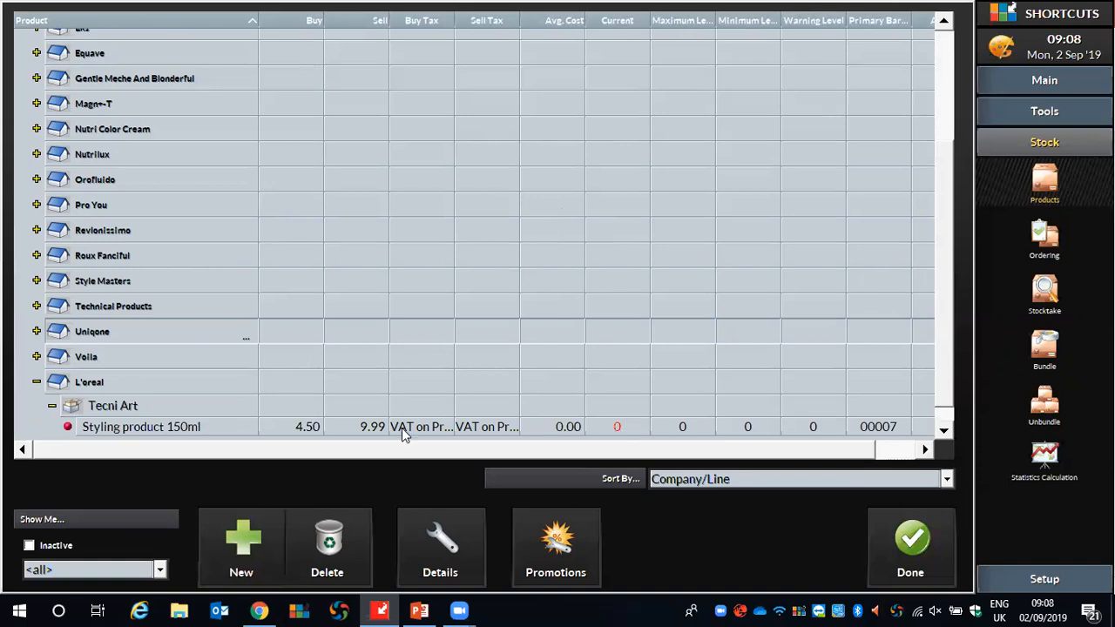
# Set the styling product's current stock level to 2.
pyautogui.click(635, 431)
pyautogui.click(634, 430)
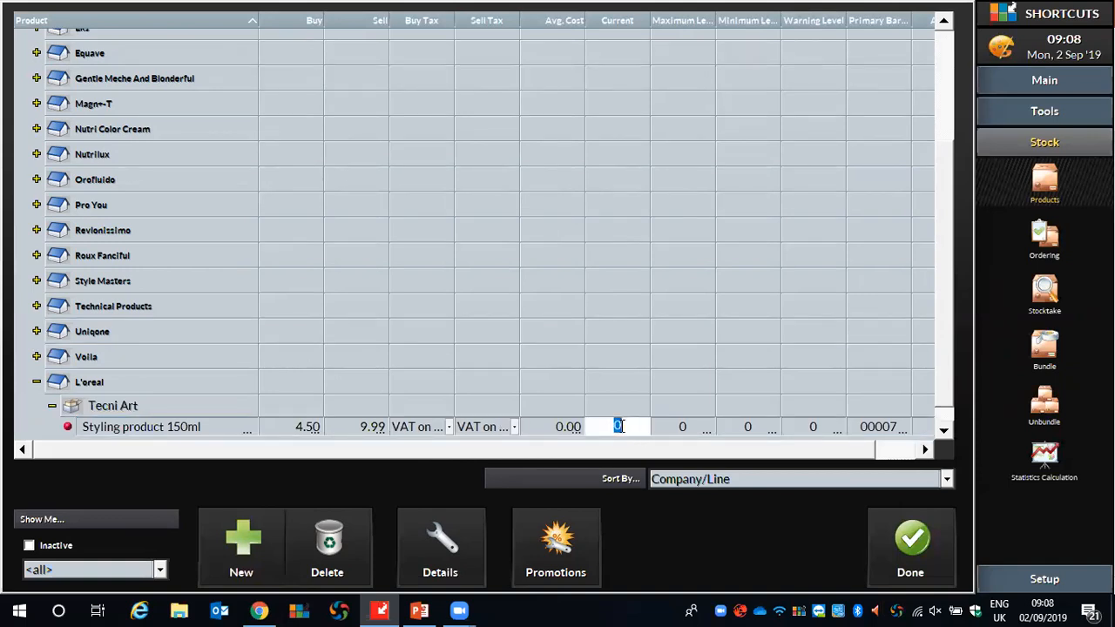
pyautogui.write('2')
pyautogui.press('Return')
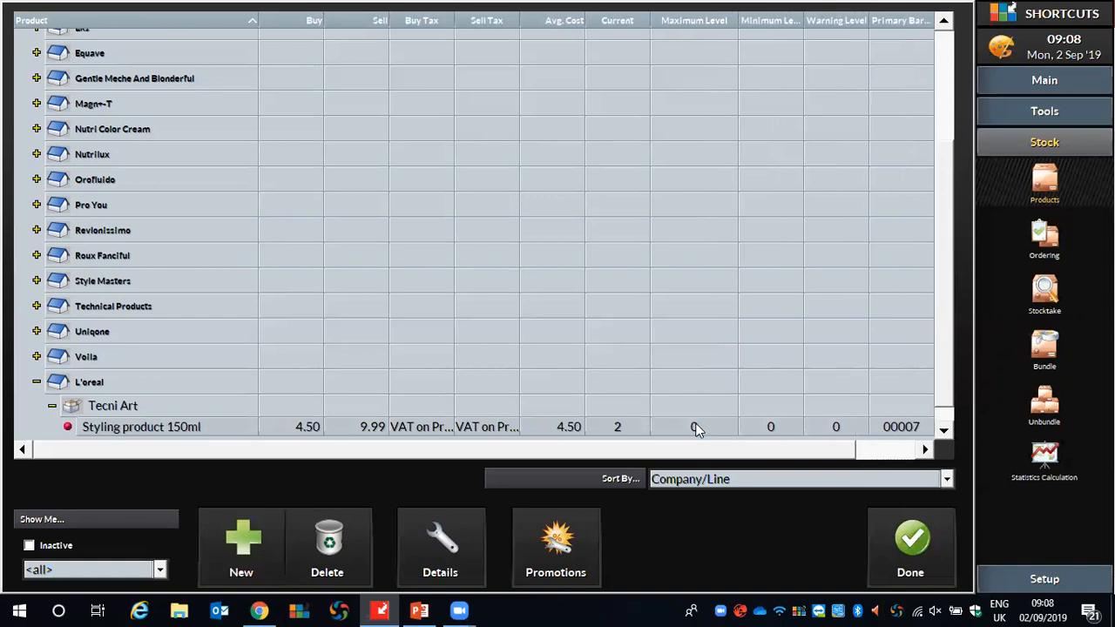
# Set the styling product's maximum level to 6 and its minimum level to 3.
pyautogui.click(696, 427)
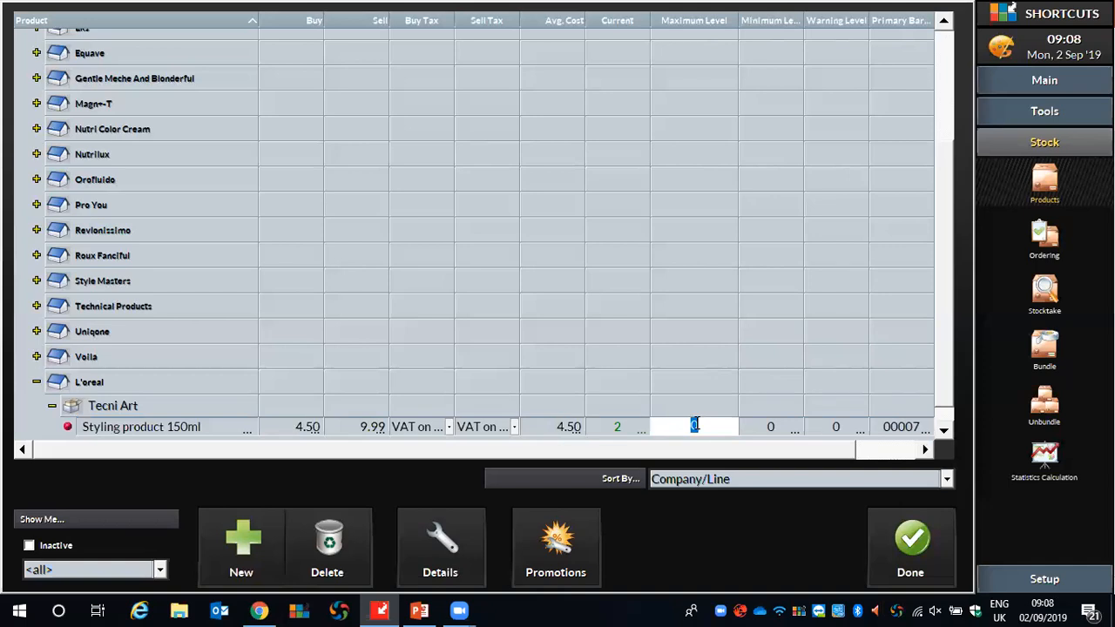
pyautogui.write('6')
pyautogui.press('Return')
pyautogui.click(779, 427)
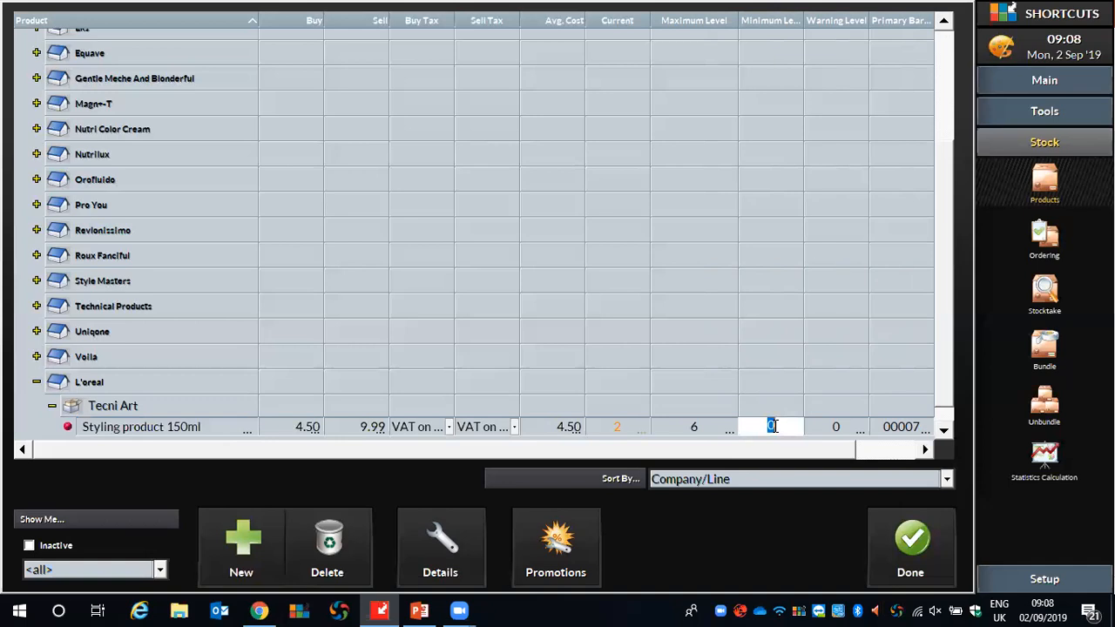
pyautogui.moveTo(804, 21); pyautogui.dragTo(821, 20)
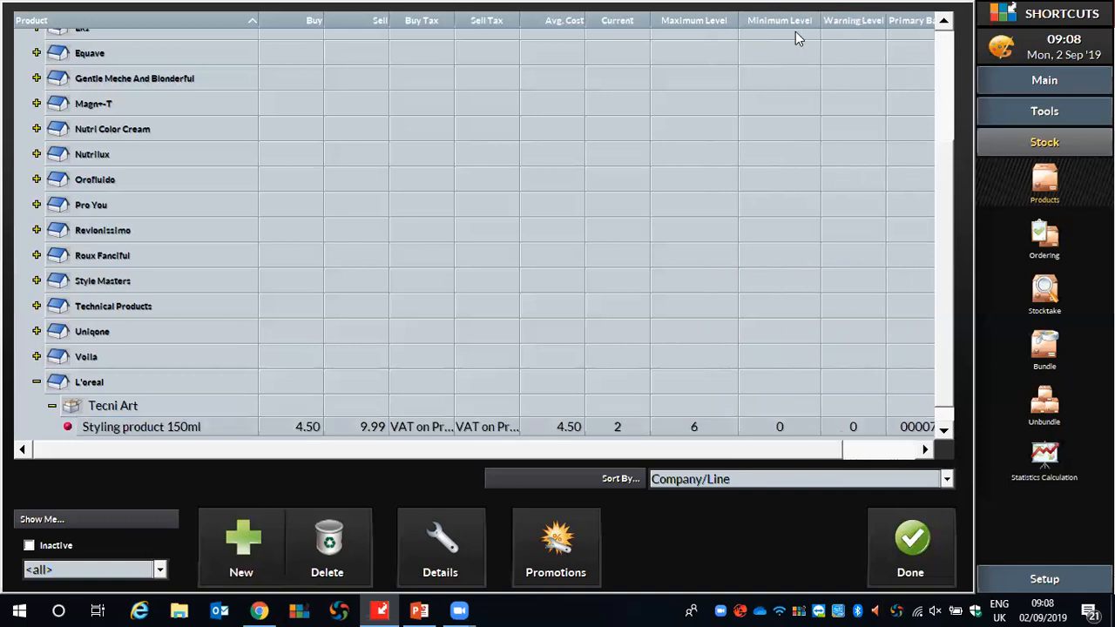
pyautogui.click(779, 427)
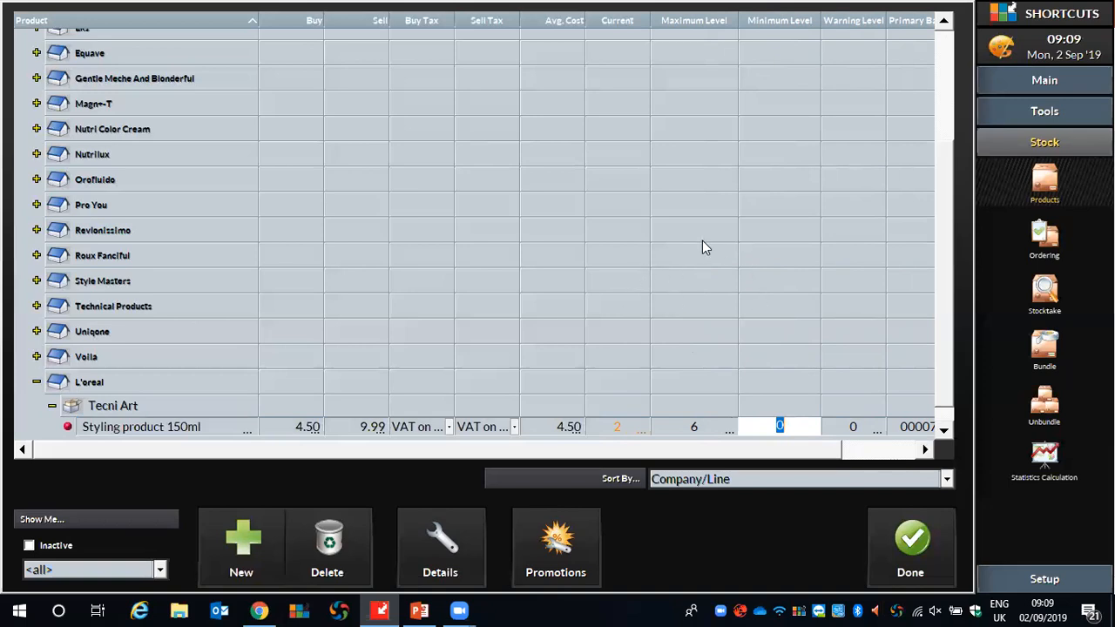
pyautogui.write('3')
pyautogui.press('Return')
pyautogui.moveTo(775, 453); pyautogui.dragTo(874, 252)
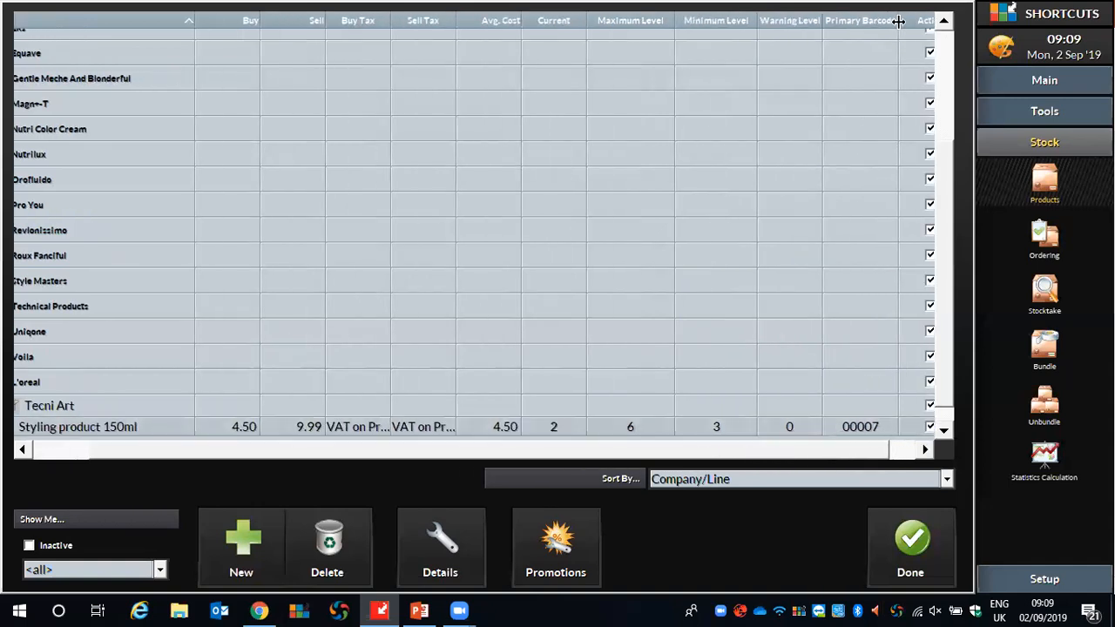
pyautogui.click(876, 422)
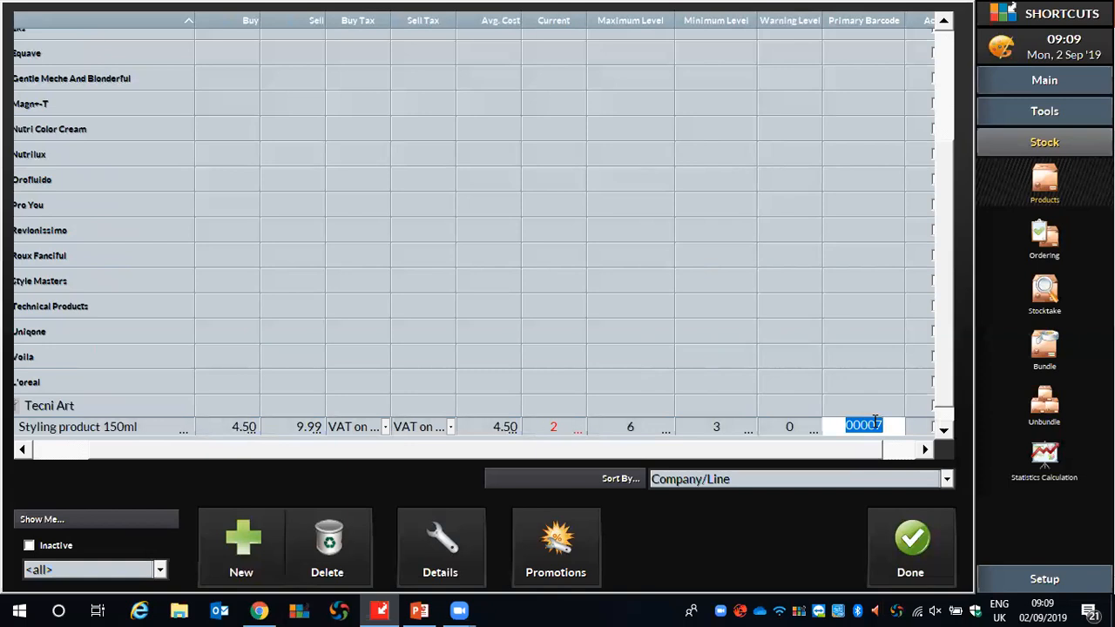
pyautogui.moveTo(835, 455); pyautogui.dragTo(856, 456)
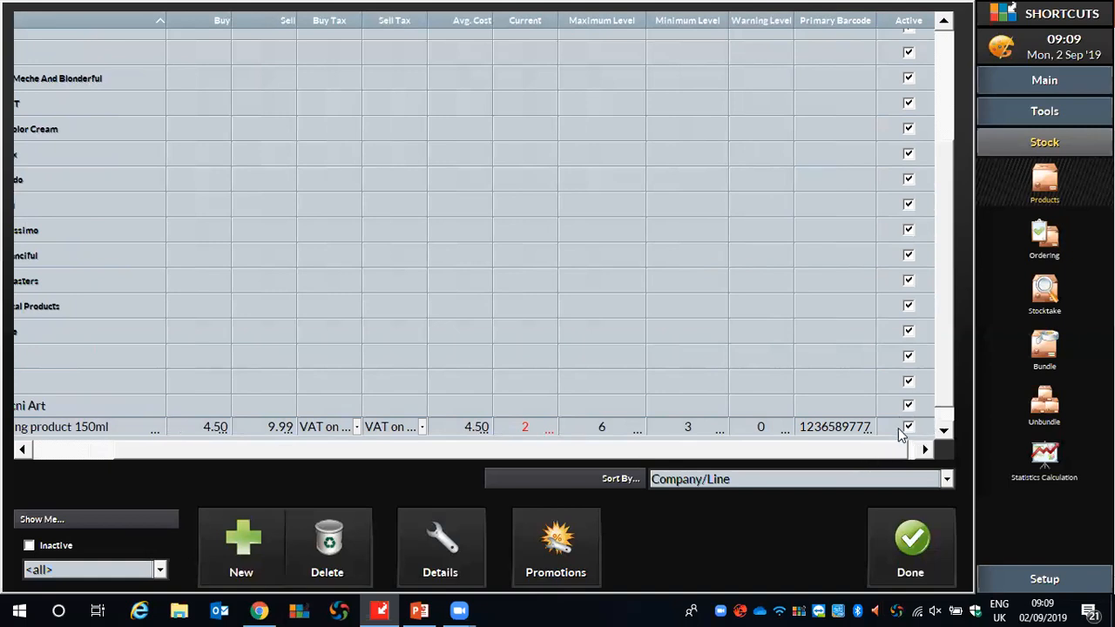
pyautogui.moveTo(885, 450); pyautogui.dragTo(793, 459)
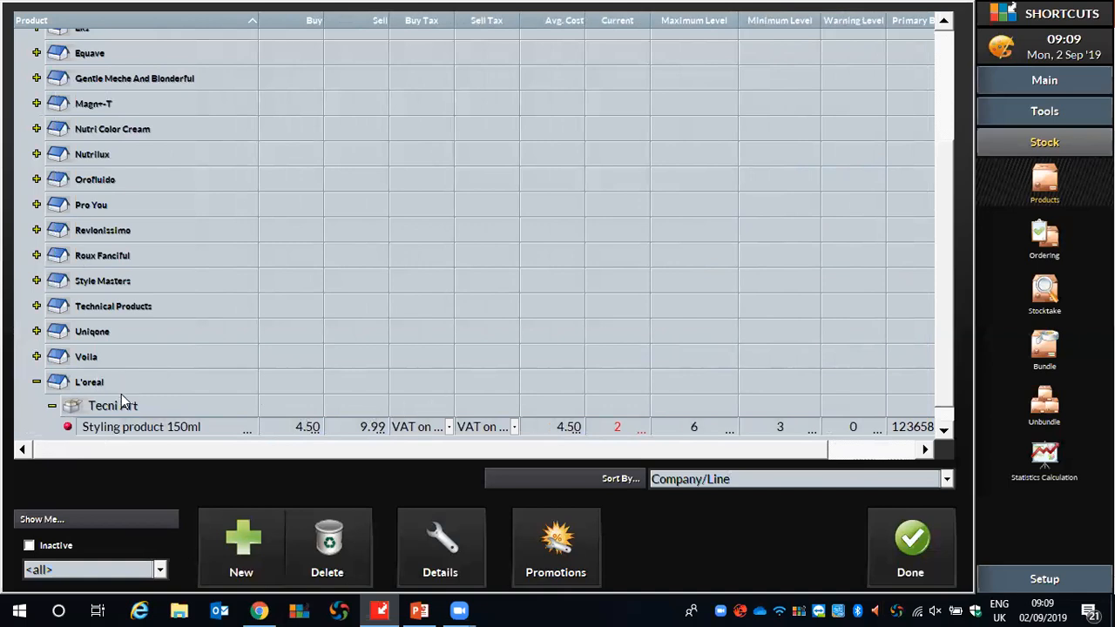
pyautogui.doubleClick(209, 427)
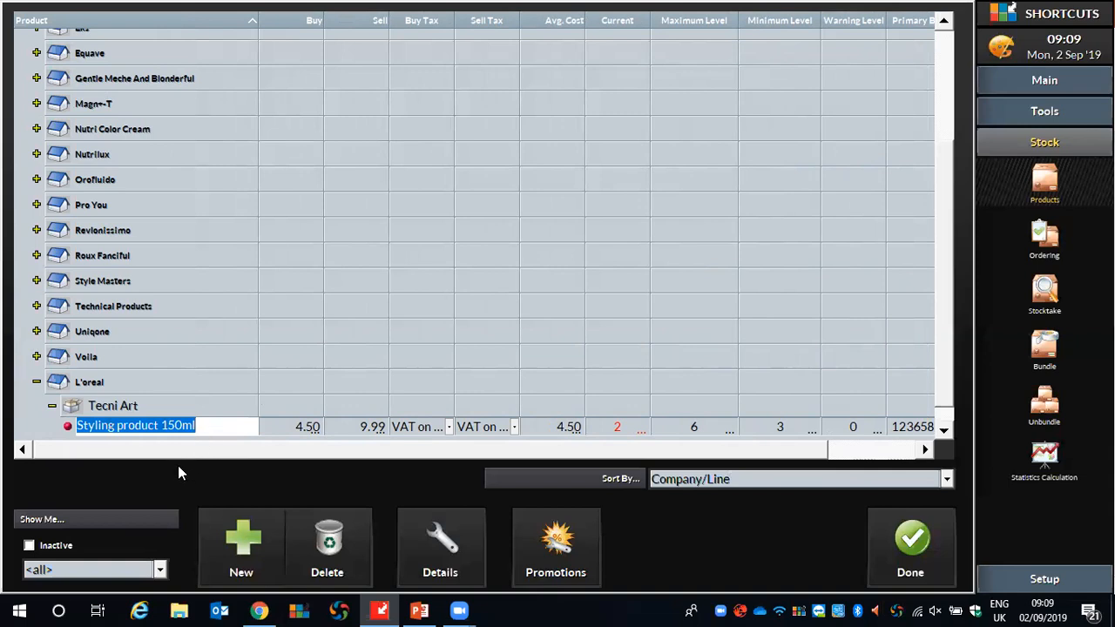
pyautogui.click(128, 575)
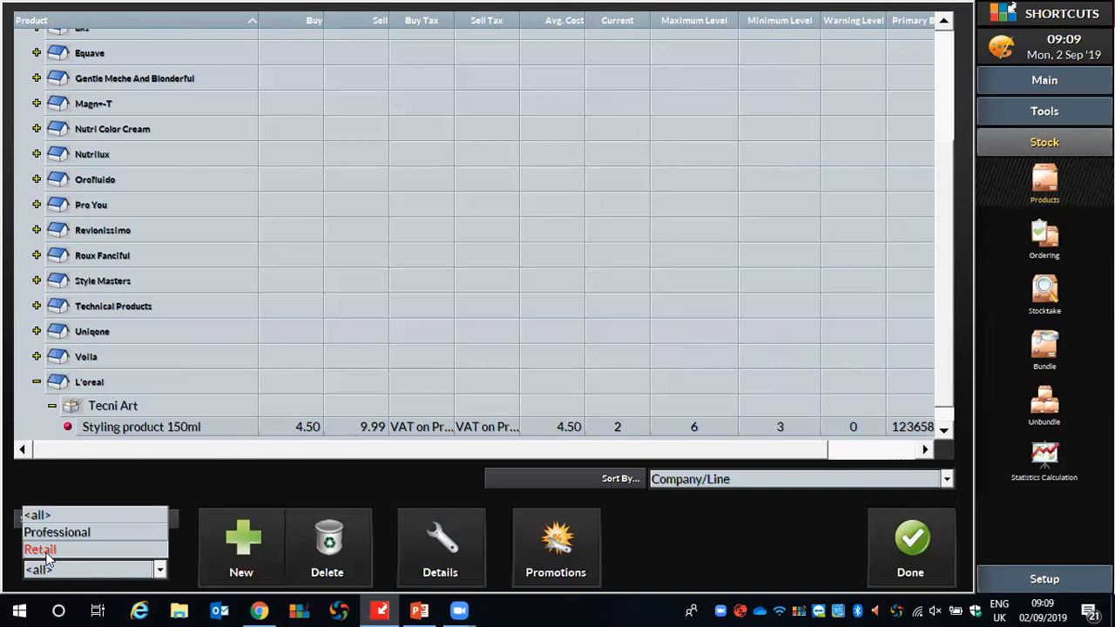
pyautogui.click(170, 477)
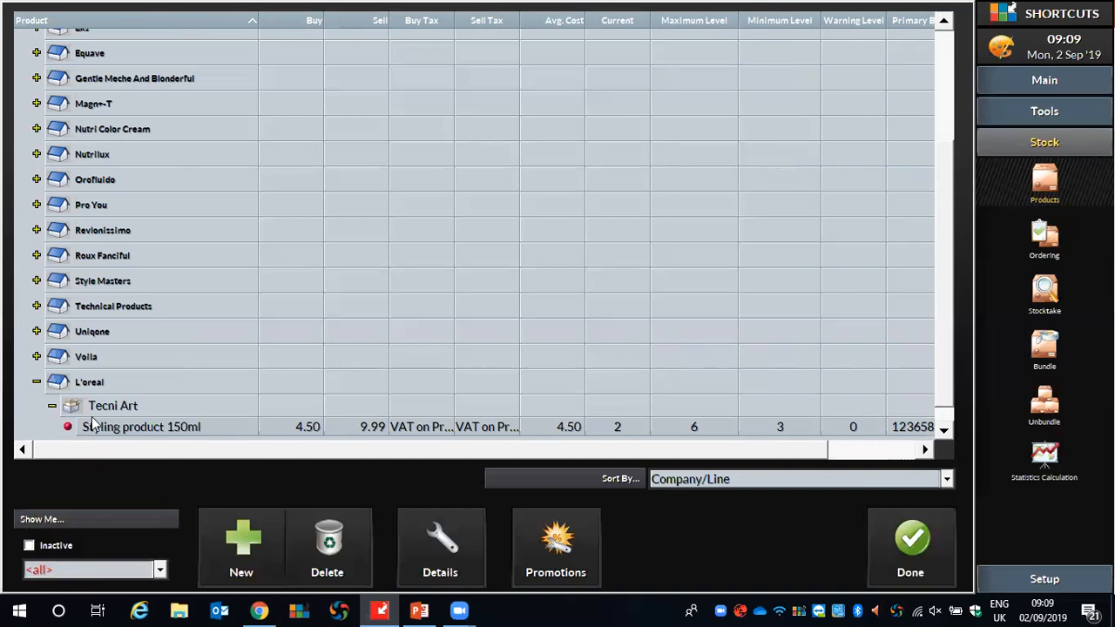
# Collapse the Tecni Art line and L'oreal company, and list the products in American Crew's Bodycare & Fragrance line.
pyautogui.click(52, 406)
pyautogui.click(38, 384)
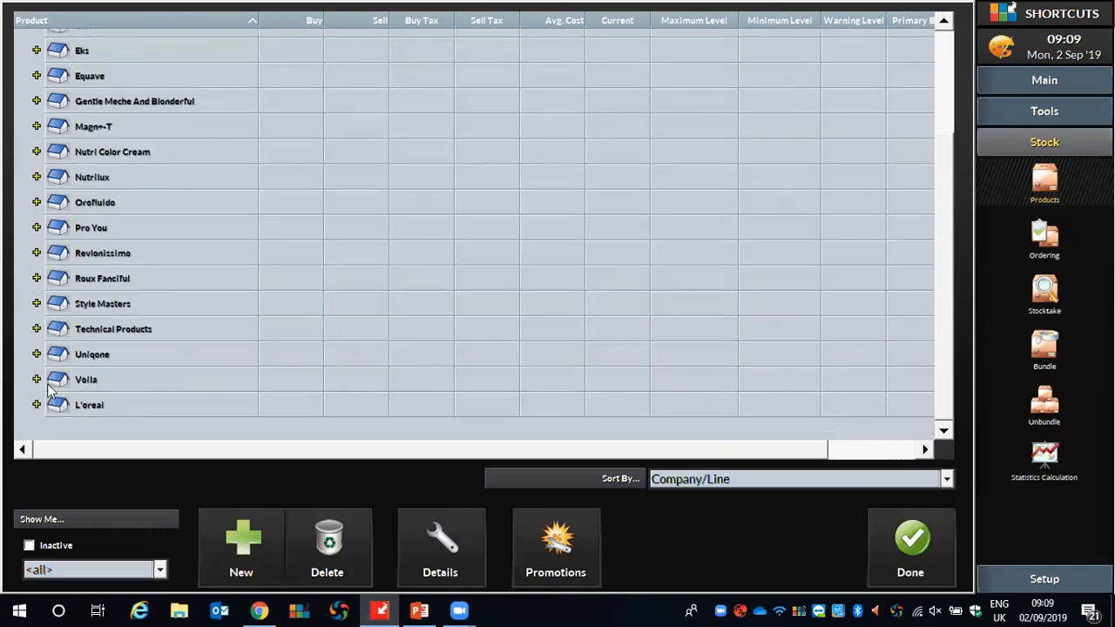
pyautogui.scroll(2, 118, 420)
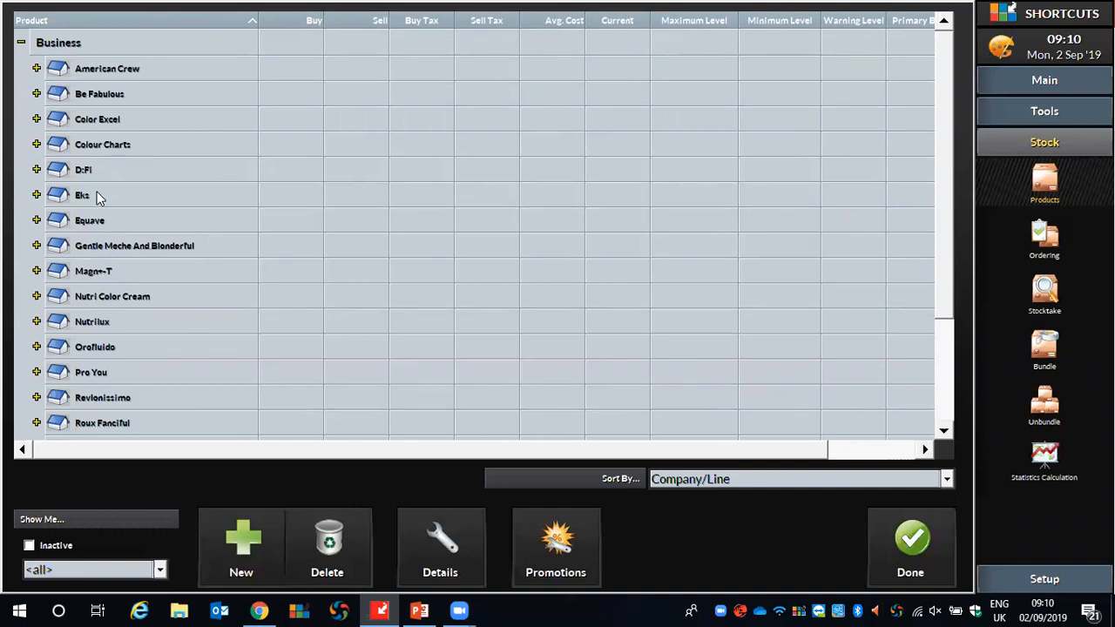
pyautogui.click(37, 68)
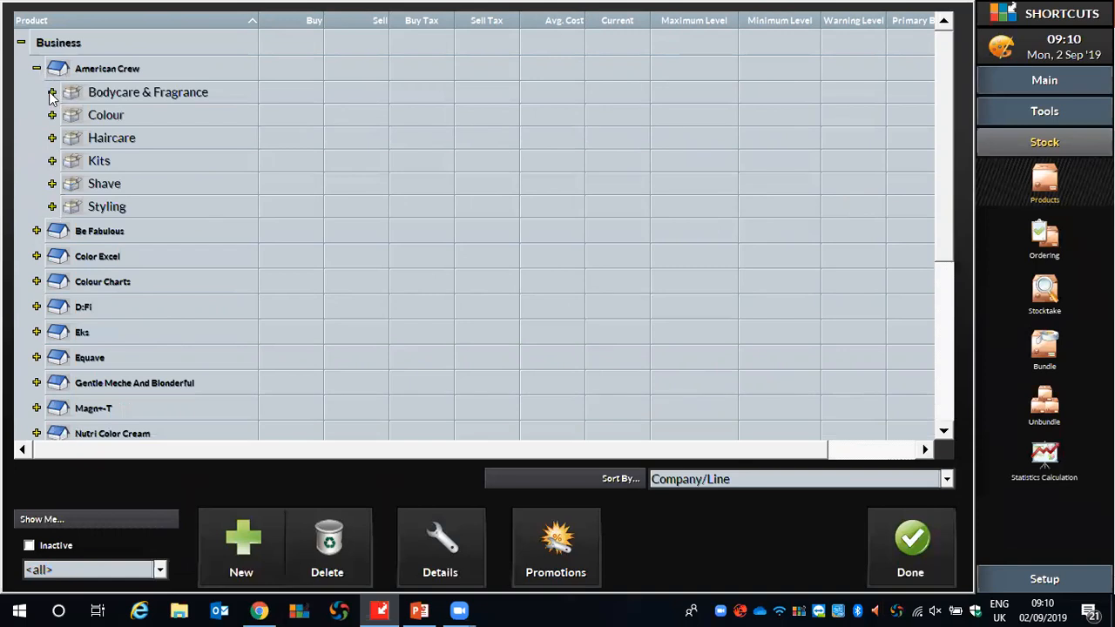
pyautogui.click(51, 92)
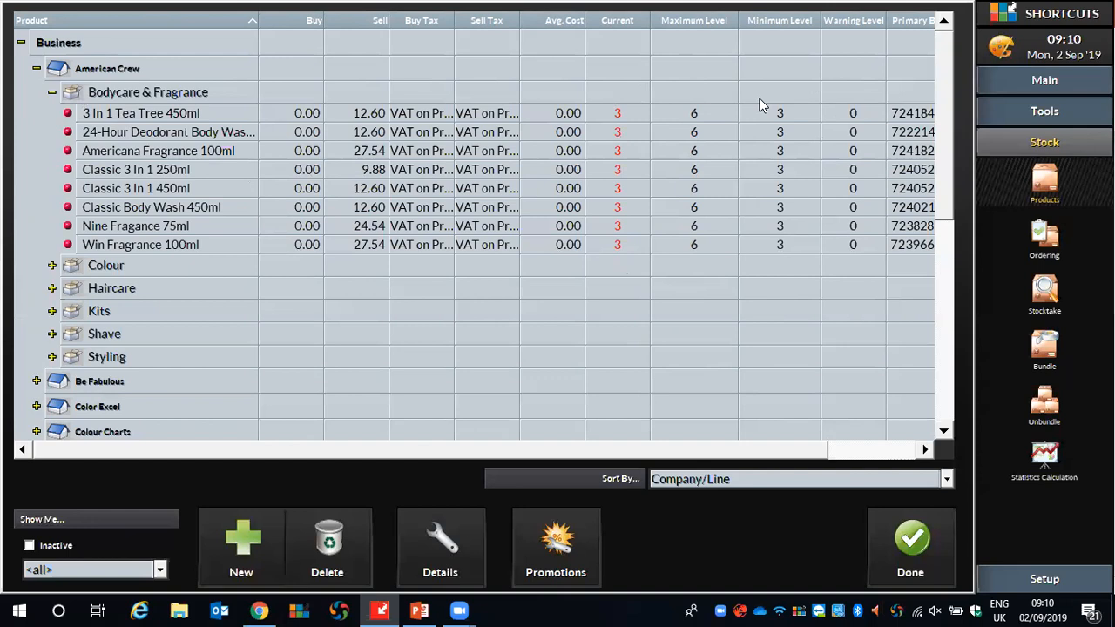
# Enter 3 as the current stock level for the Bodycare & Fragrance products from 24-Hour Deodorant Body Wash through Classic 3 In 1 450ml.
pyautogui.click(619, 116)
pyautogui.press('Down')
pyautogui.write('3')
pyautogui.press('Down')
pyautogui.write('3')
pyautogui.press('Down')
pyautogui.write('3')
pyautogui.press('Down')
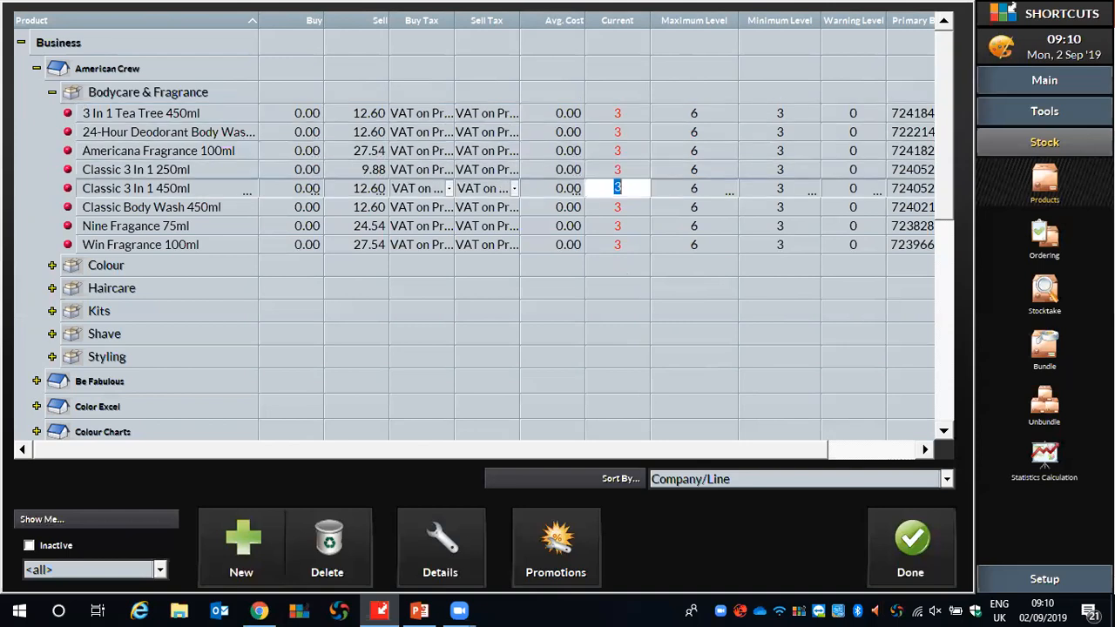
pyautogui.write('3')
pyautogui.press('Down')
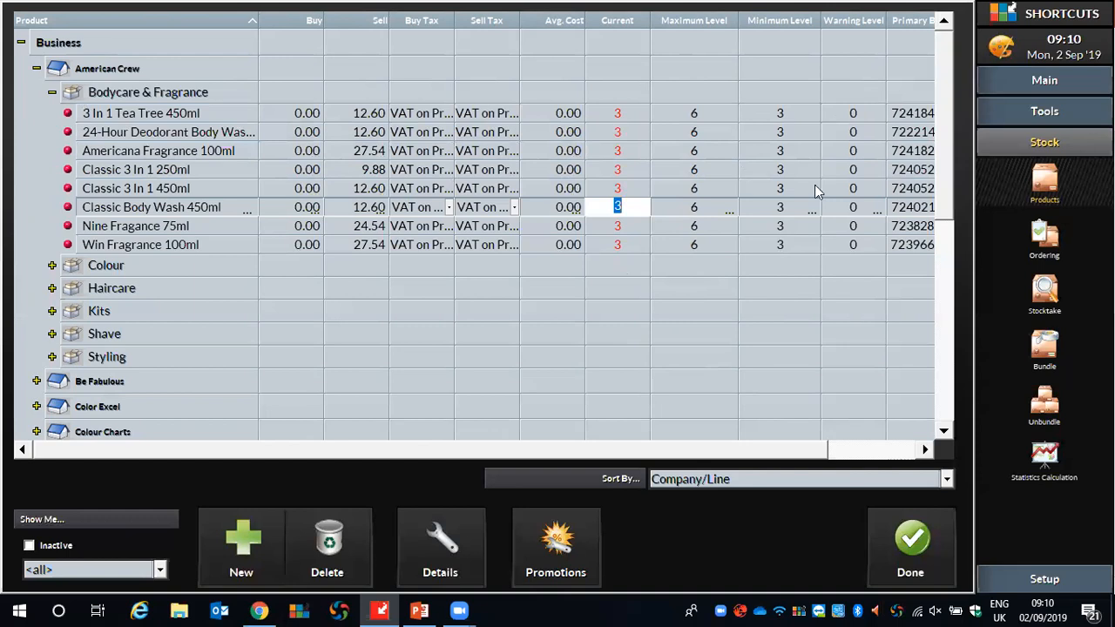
# Create a stocktake definition described as "American Crew", keeping Z Business as the responsible party.
pyautogui.click(1044, 290)
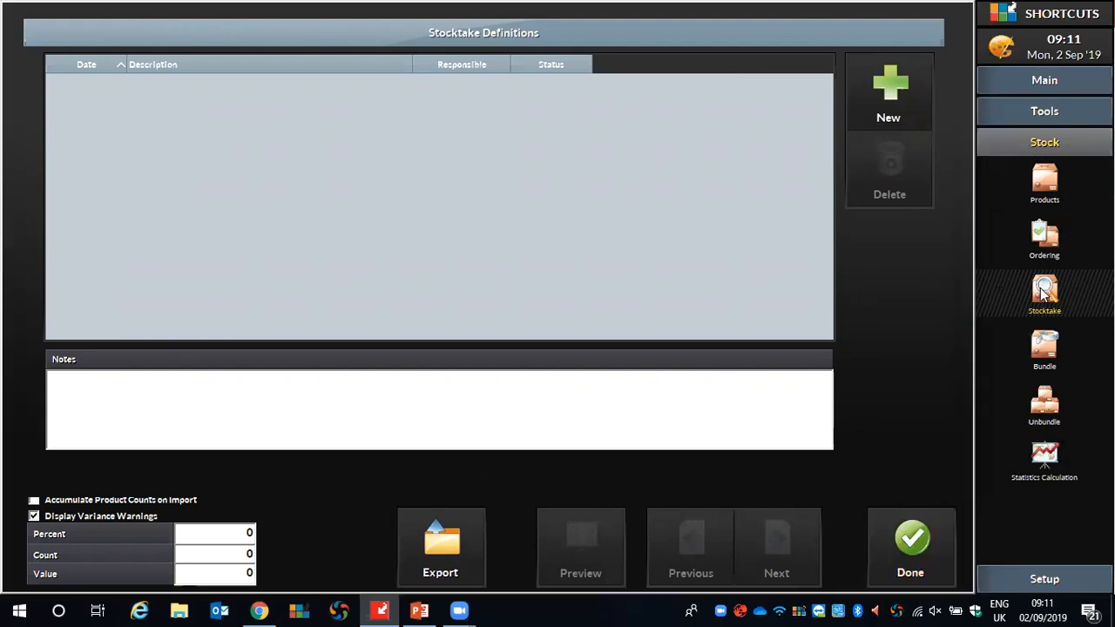
pyautogui.click(878, 94)
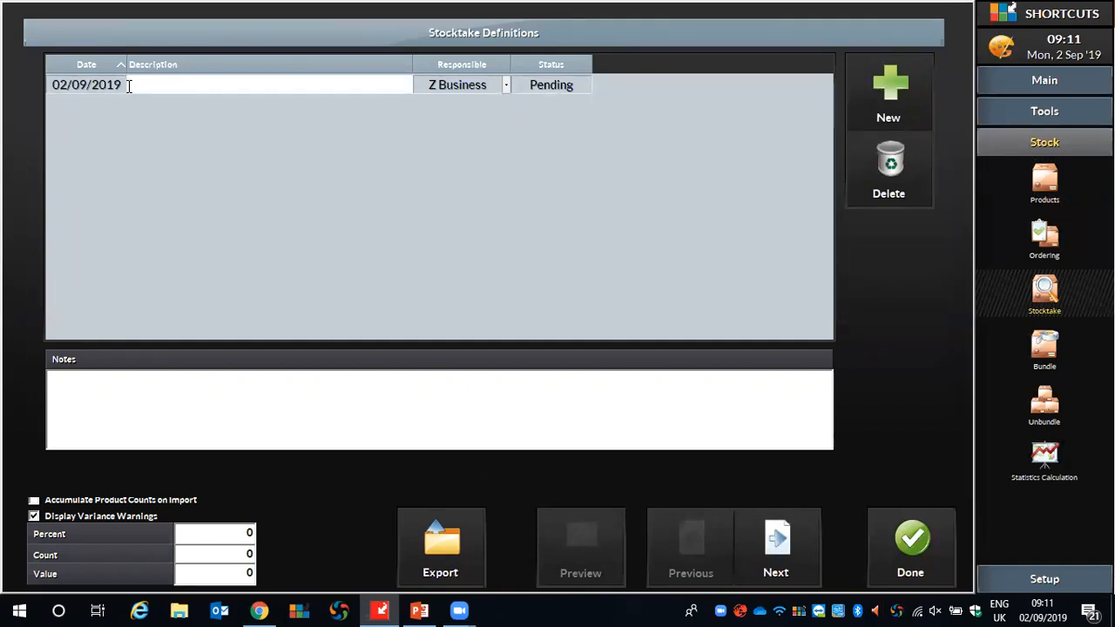
pyautogui.write('American Crew')
pyautogui.click(480, 85)
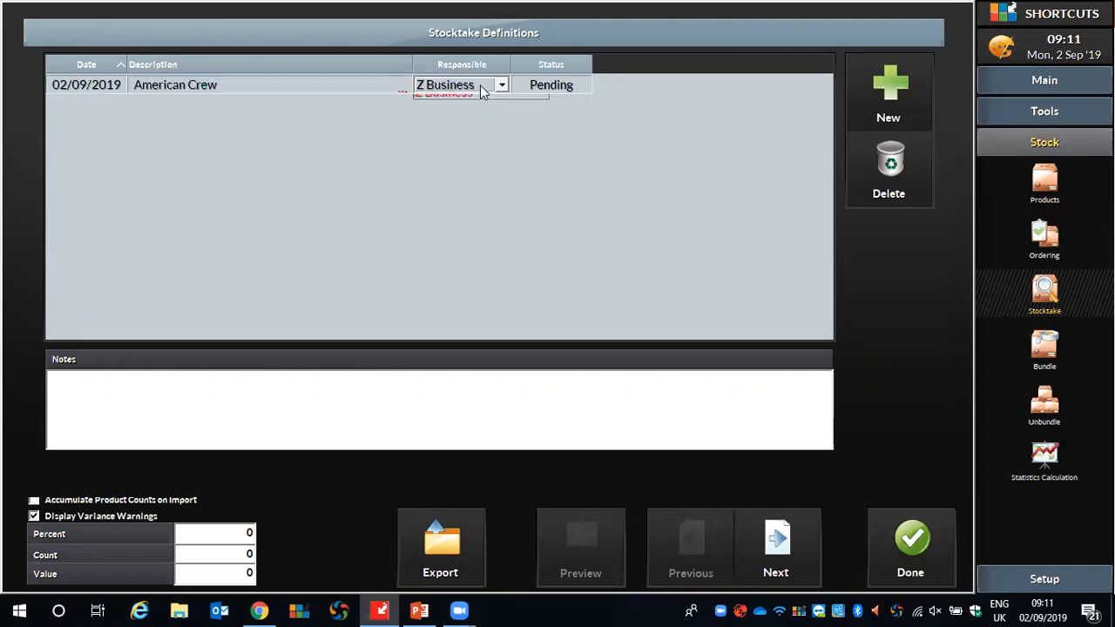
pyautogui.click(472, 146)
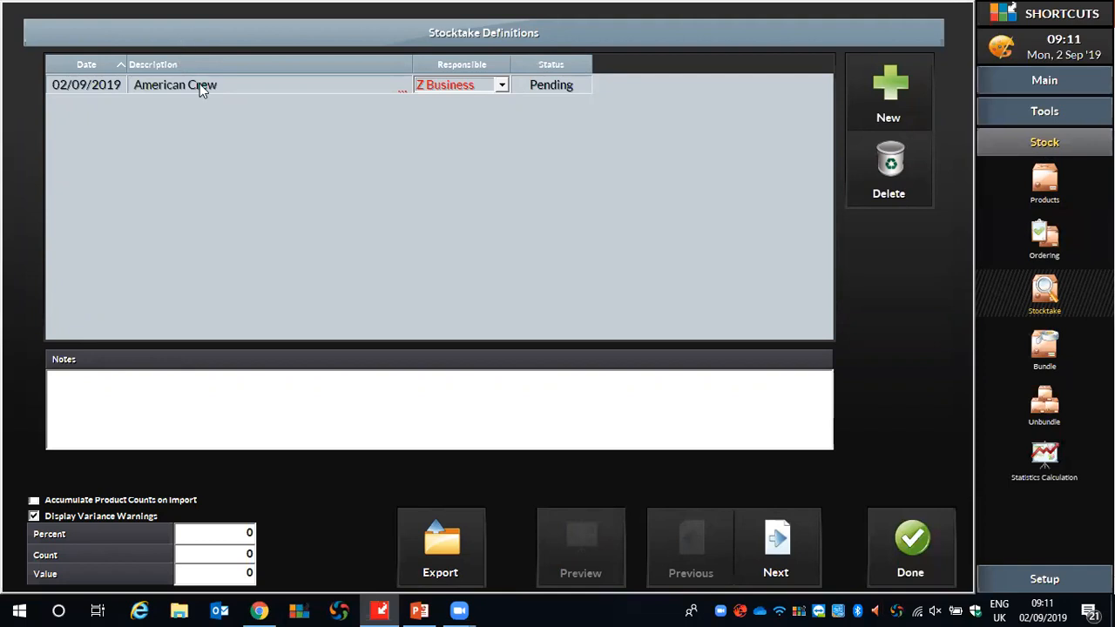
# Add all products of American Crew's Bodycare & Fragrance line to the stocktake entries.
pyautogui.click(761, 537)
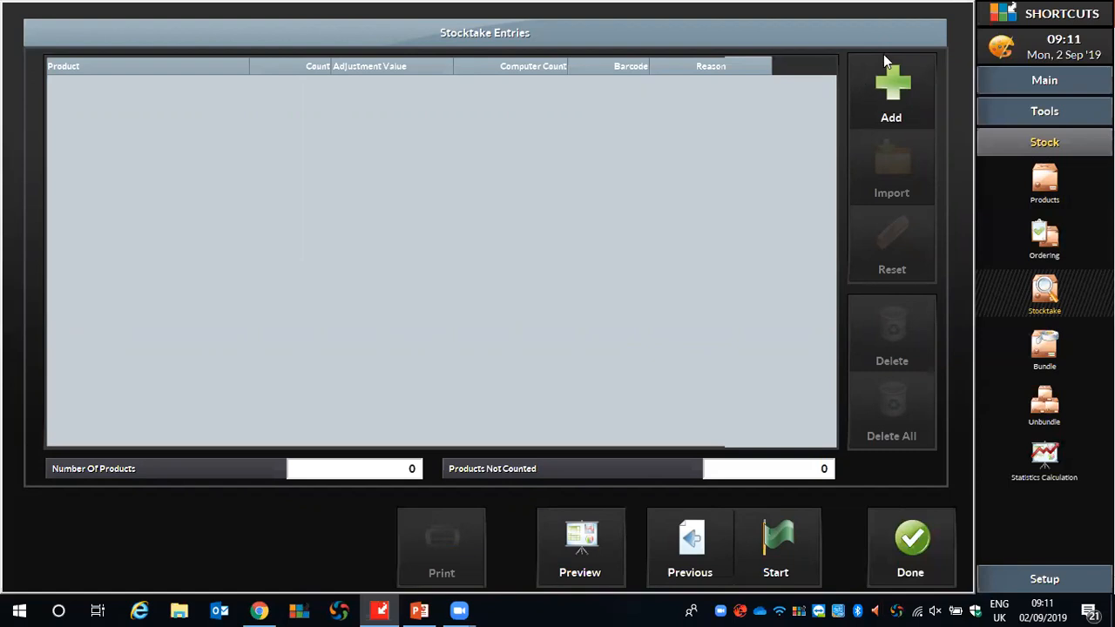
pyautogui.click(890, 103)
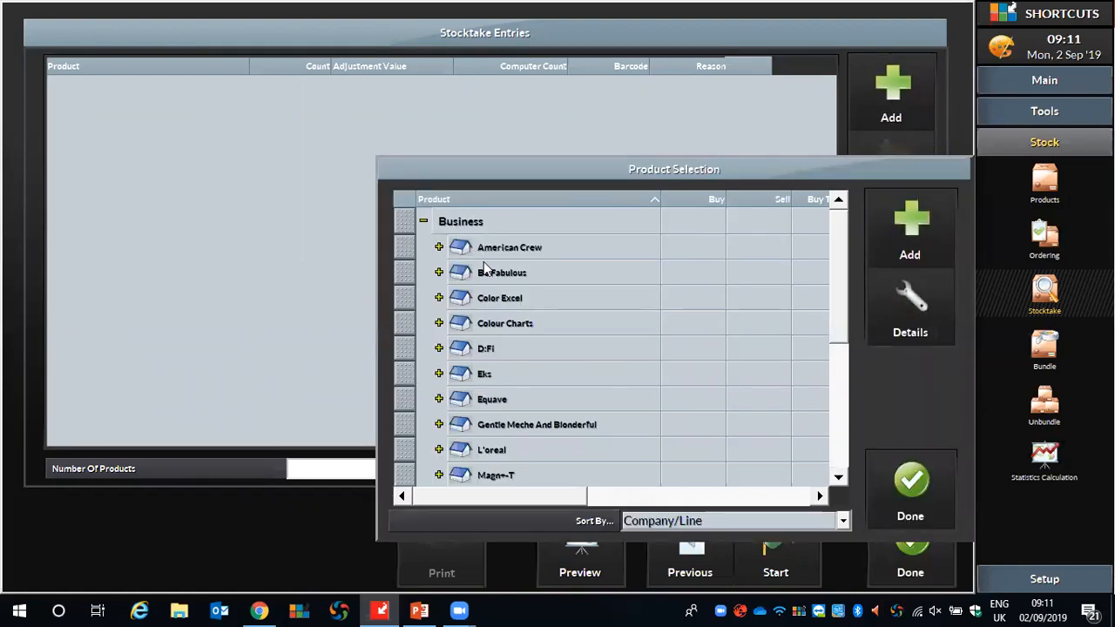
pyautogui.scroll(-4, 486, 269)
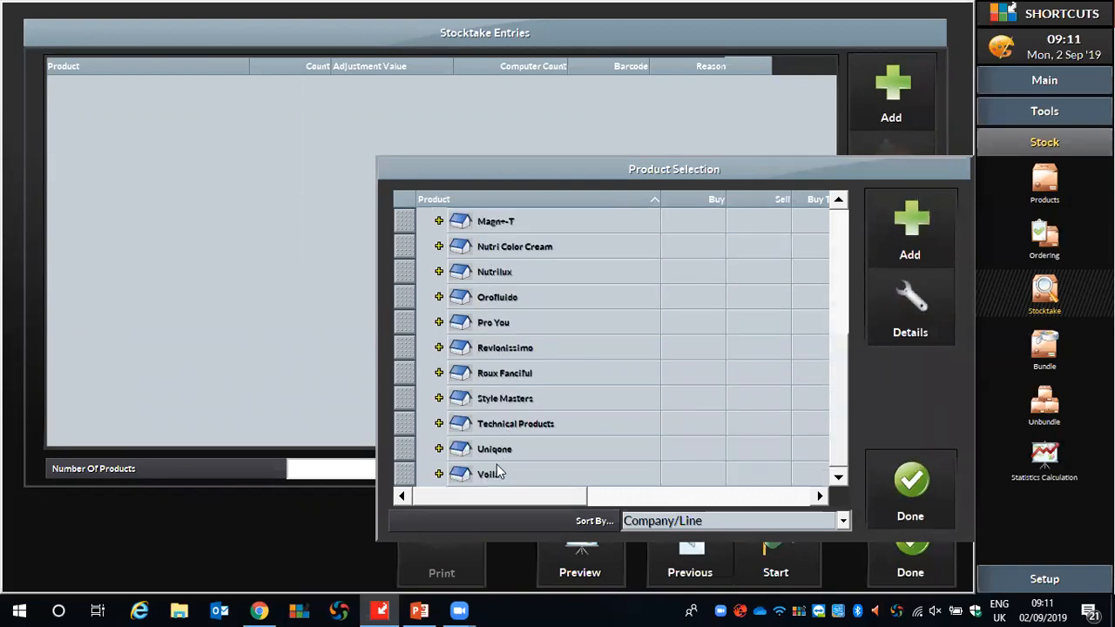
pyautogui.scroll(4, 512, 354)
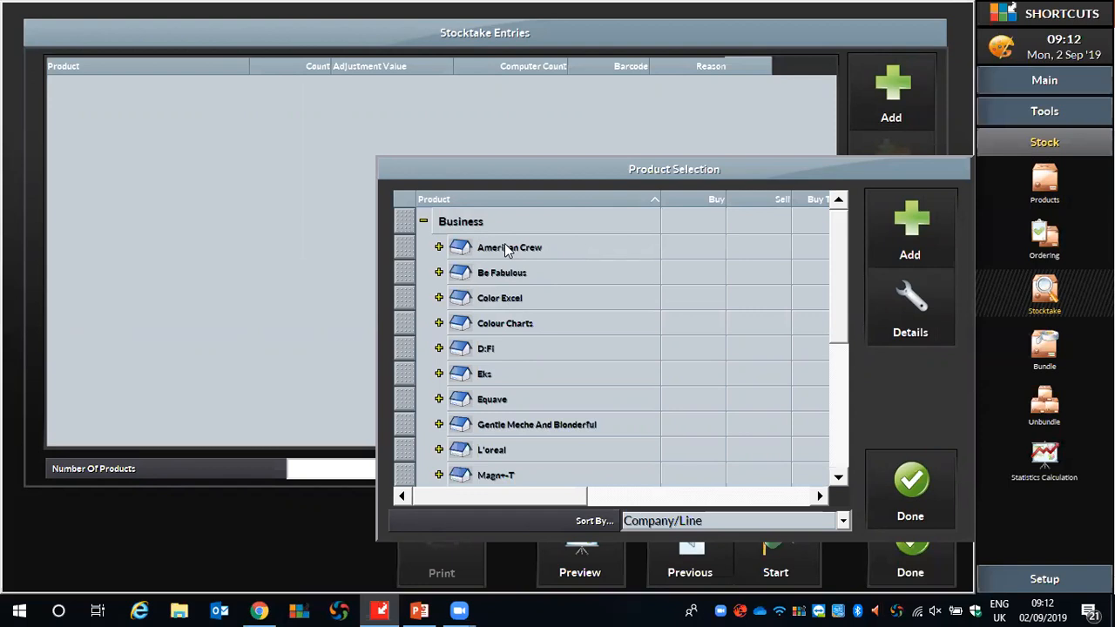
pyautogui.click(408, 249)
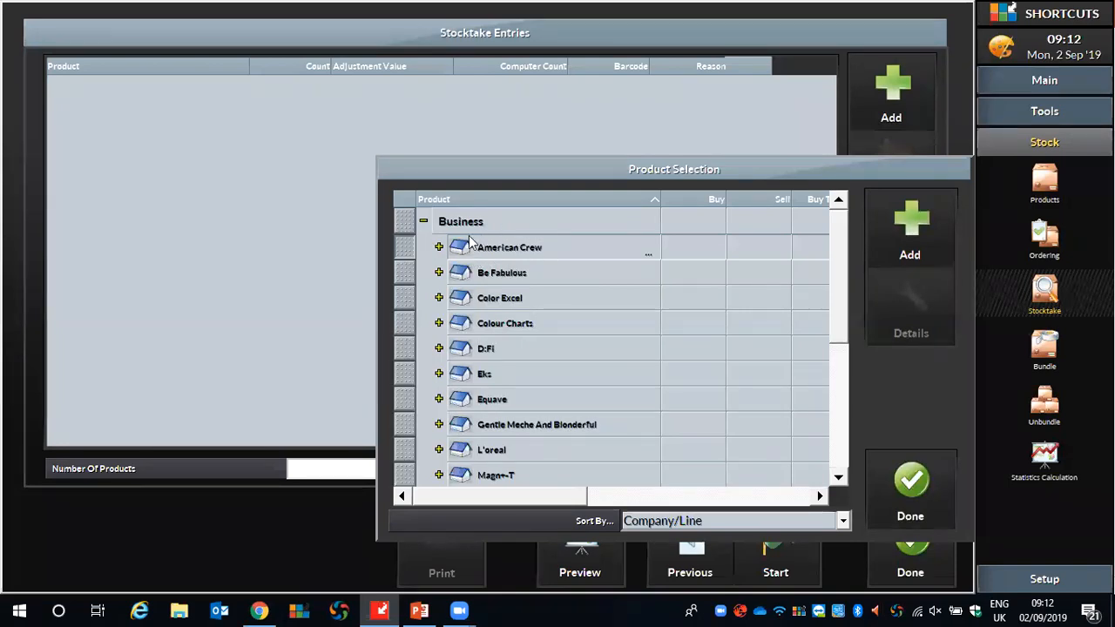
pyautogui.click(413, 247)
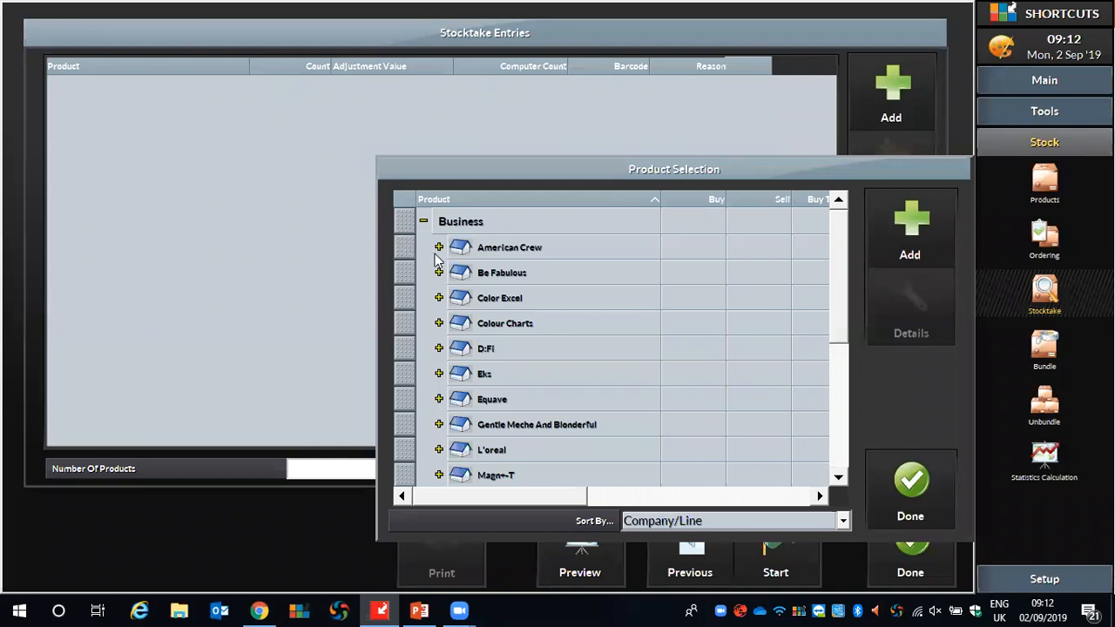
pyautogui.click(439, 248)
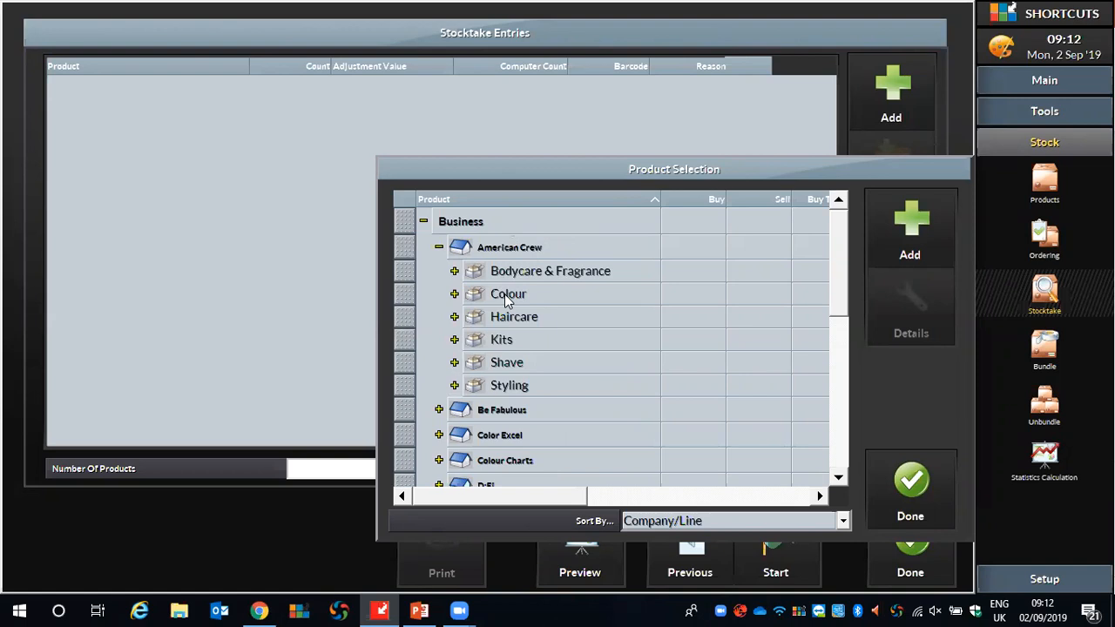
pyautogui.click(403, 278)
pyautogui.click(454, 273)
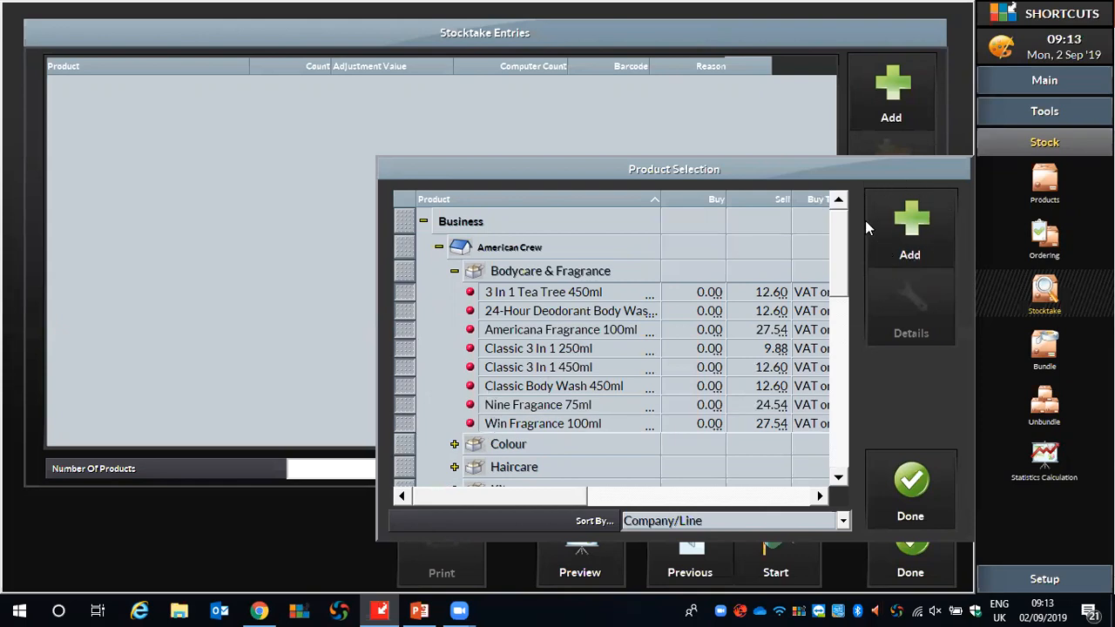
pyautogui.click(915, 216)
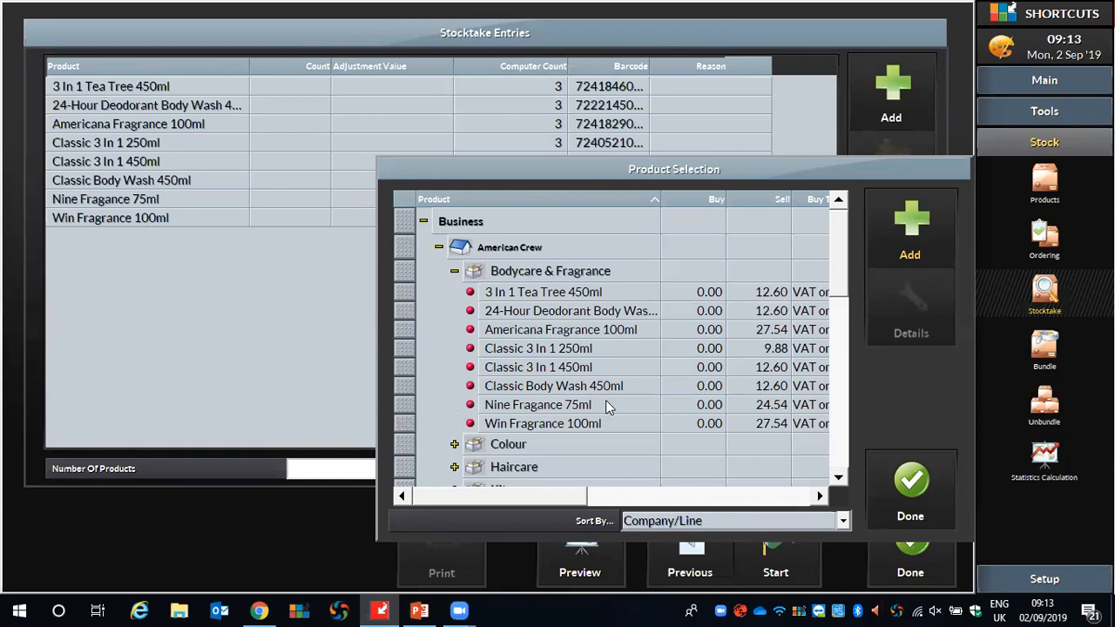
pyautogui.click(455, 272)
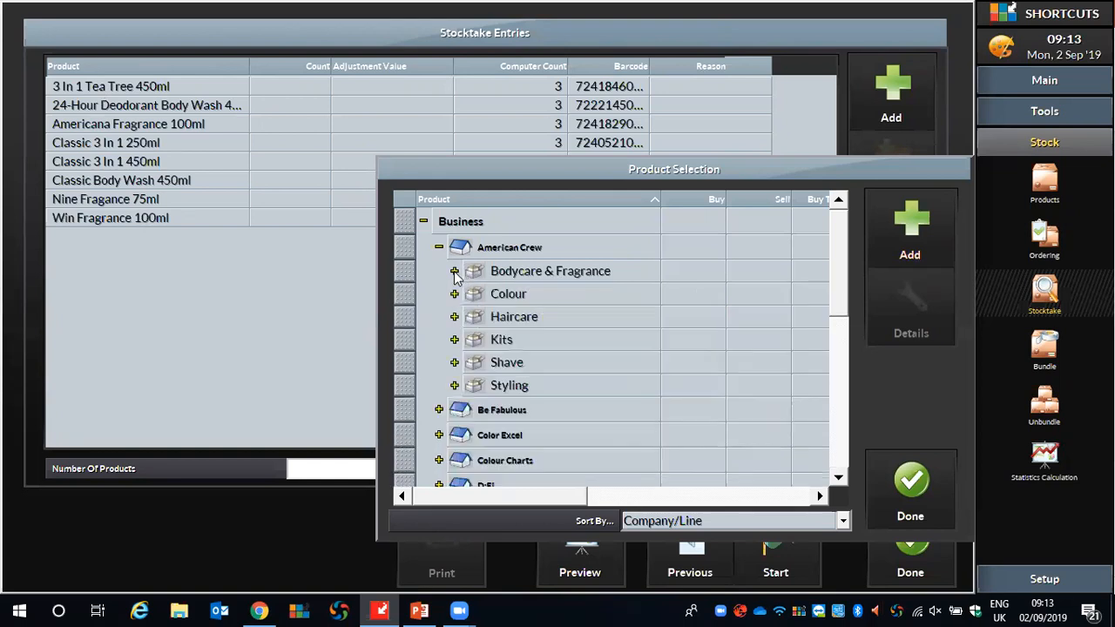
pyautogui.click(901, 493)
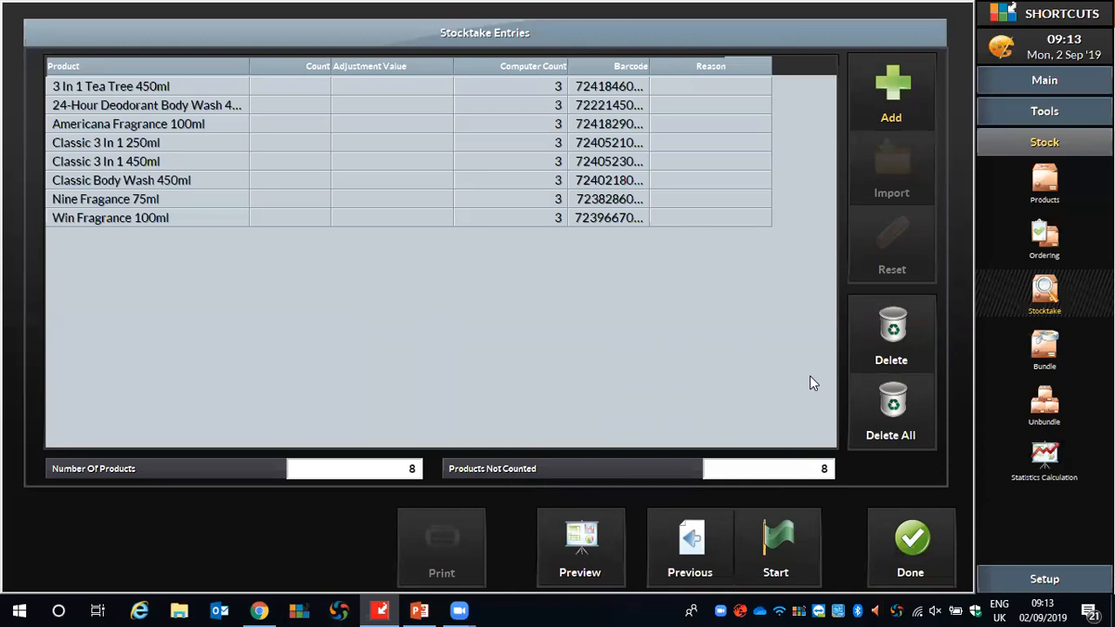
# Activate the stocktake and exclude the Unlisted Items Form and Stocktake Form from the reports to print.
pyautogui.click(783, 551)
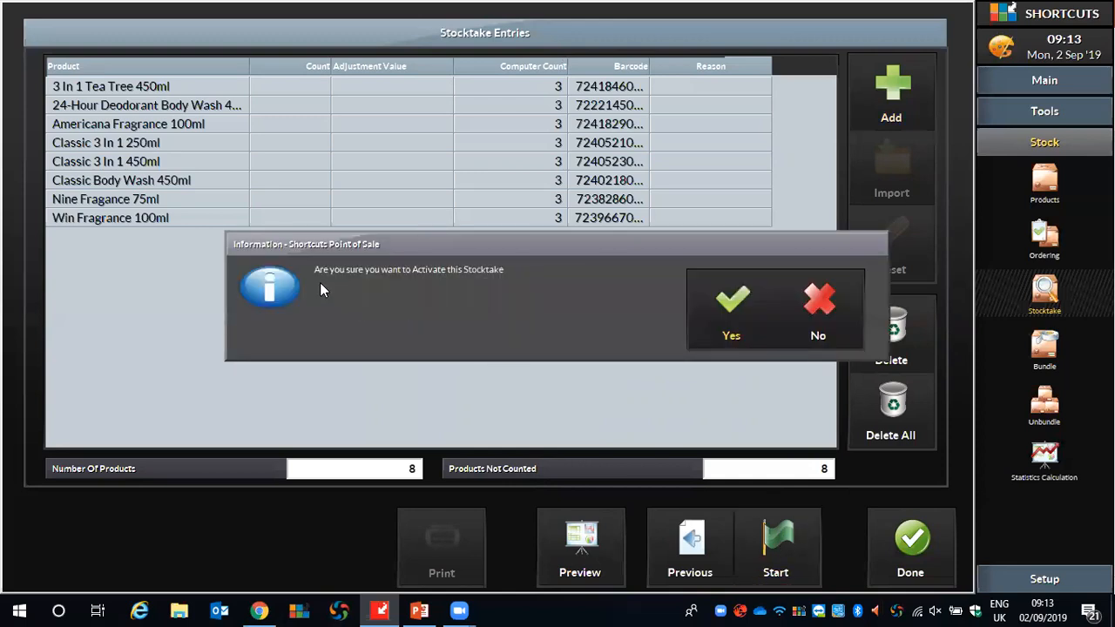
pyautogui.click(734, 303)
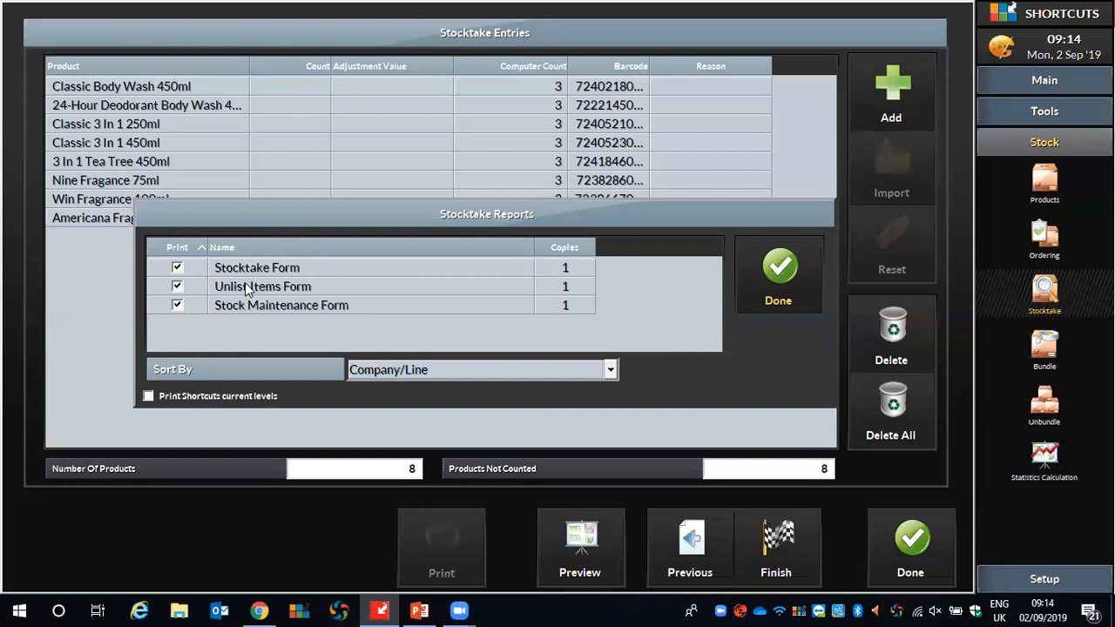
pyautogui.click(177, 287)
pyautogui.click(177, 270)
pyautogui.click(790, 267)
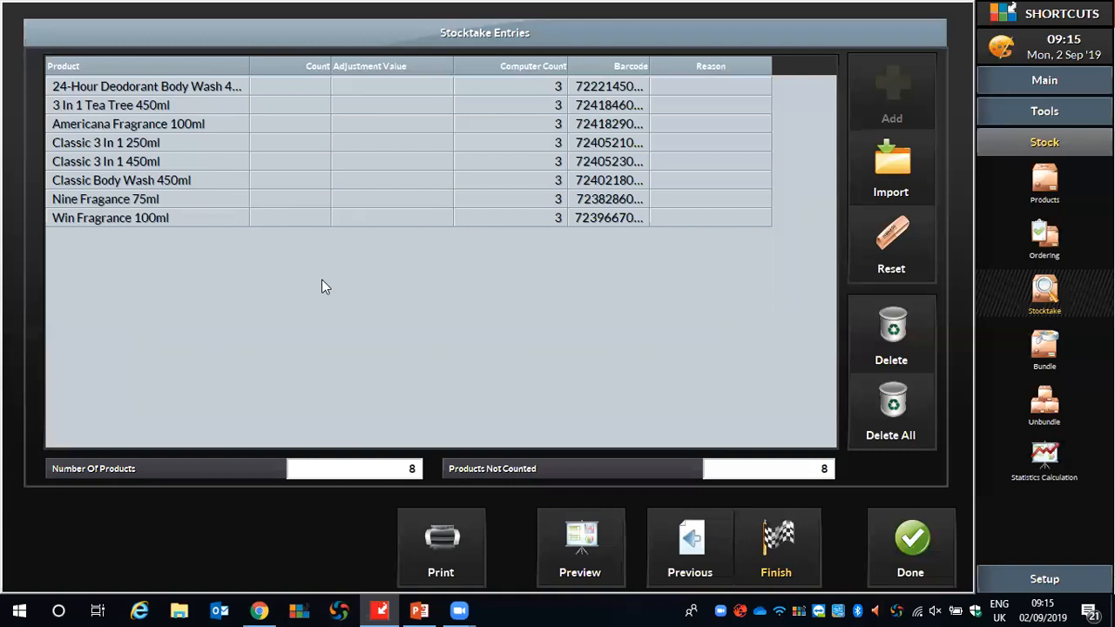
# Enter the stocktake counts for the eight listed products in order as 2, 1, 2, 1, 2, 2, 1 and 2.
pyautogui.click(309, 89)
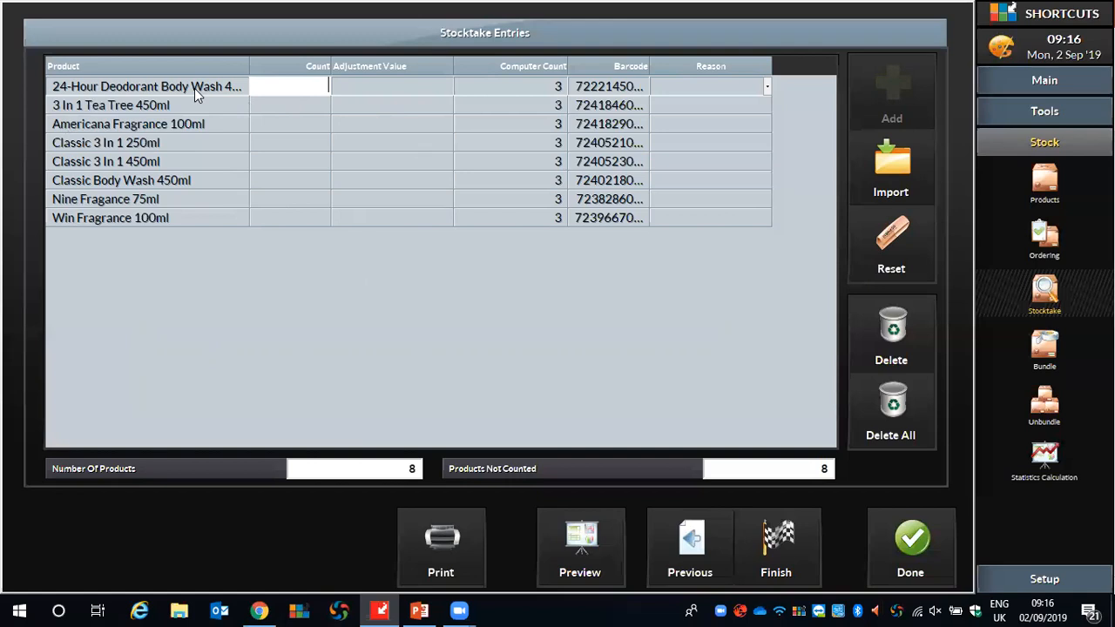
pyautogui.write('2')
pyautogui.press('Return')
pyautogui.write('1')
pyautogui.press('Return')
pyautogui.write('2')
pyautogui.press('Return')
pyautogui.write('1')
pyautogui.press('Return')
pyautogui.write('4')
pyautogui.press('Return')
pyautogui.write('2')
pyautogui.press('Return')
pyautogui.write('1')
pyautogui.press('Return')
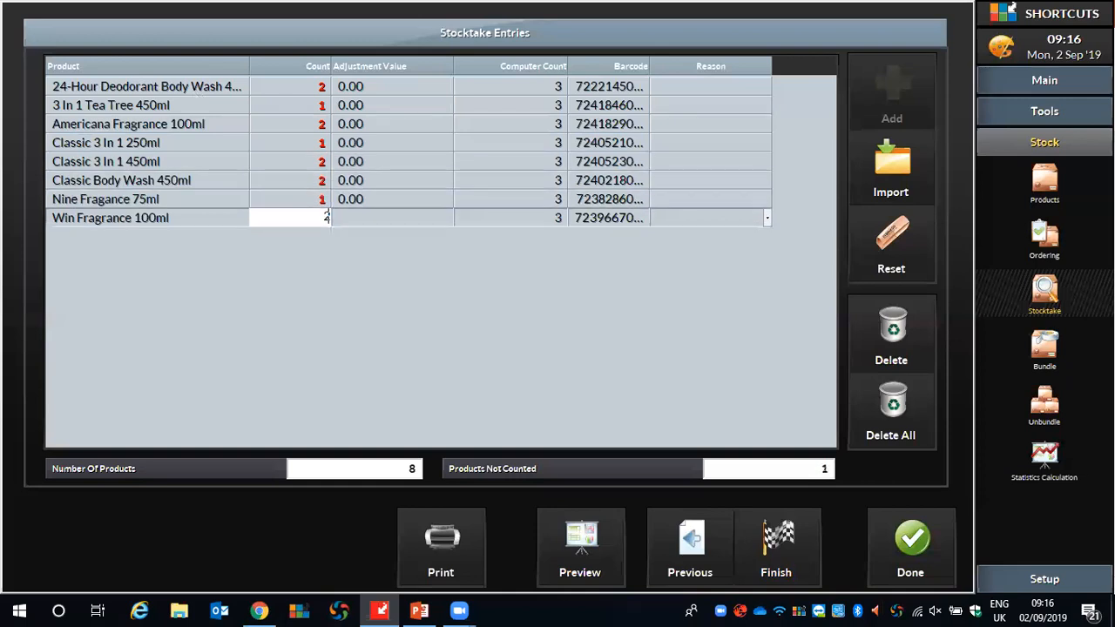
pyautogui.press('Return')
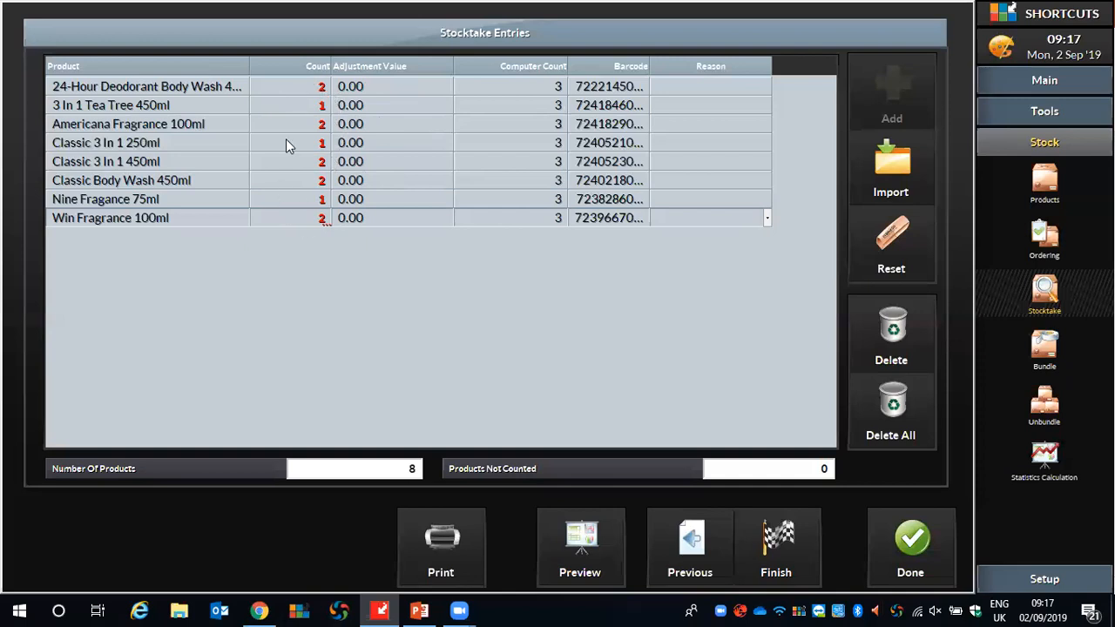
# Complete the stocktake without performing a recount, updating the current levels, and close the stocktake entries.
pyautogui.click(777, 538)
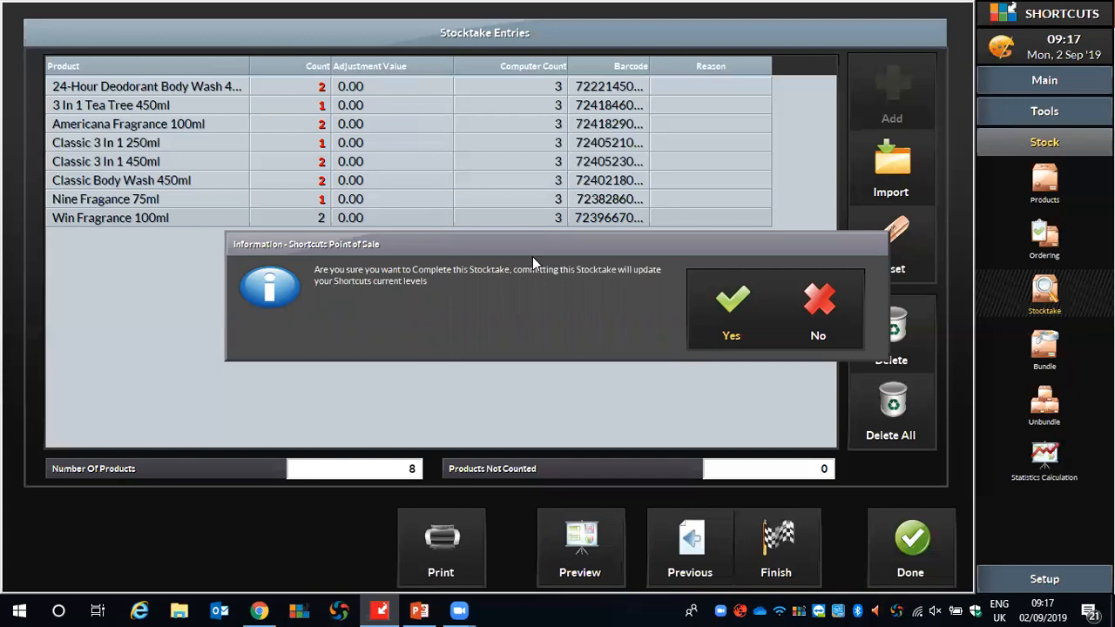
pyautogui.click(730, 316)
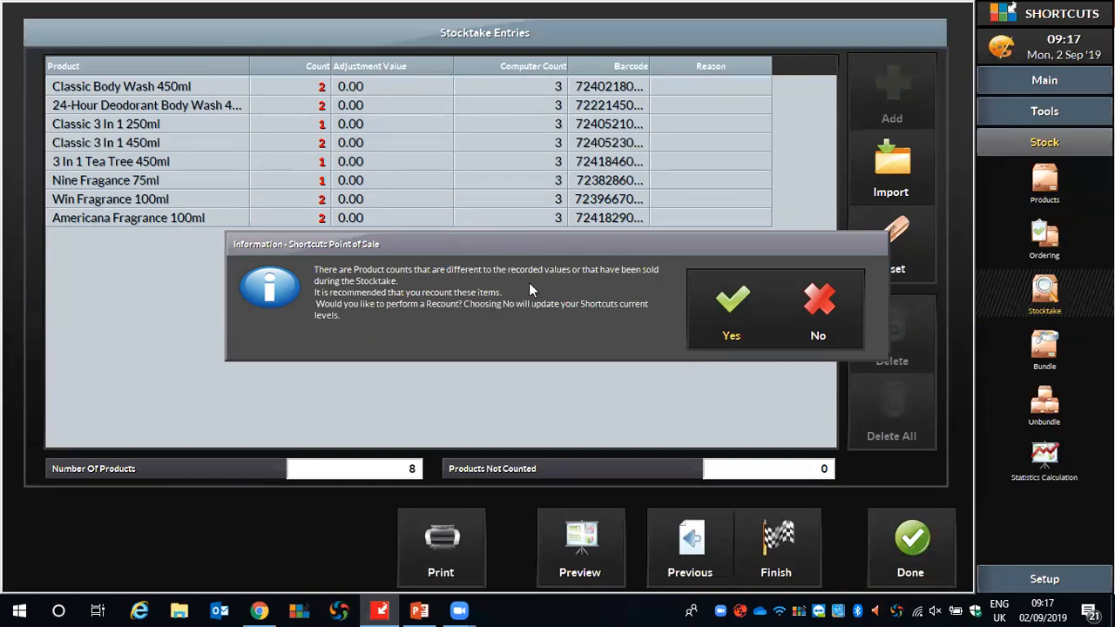
pyautogui.click(829, 299)
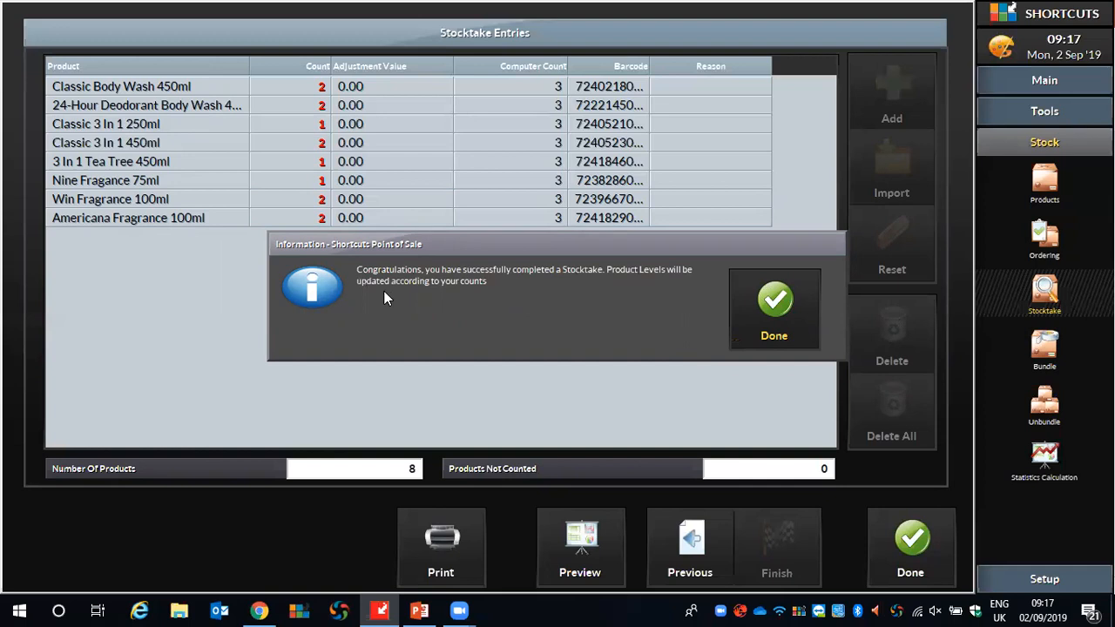
pyautogui.click(772, 307)
pyautogui.click(884, 536)
pyautogui.click(901, 532)
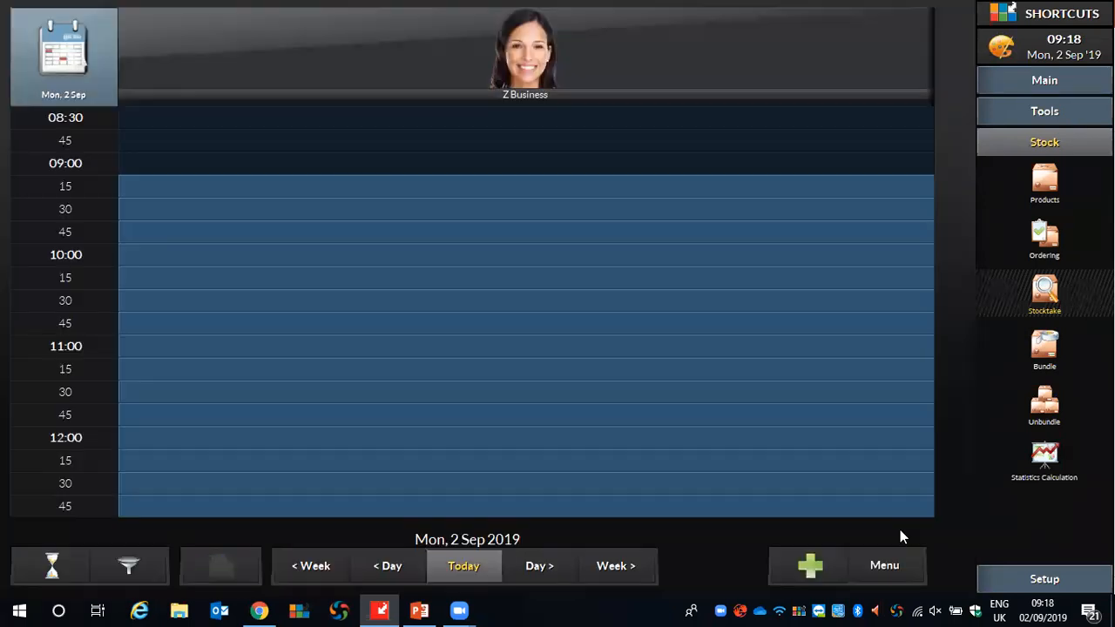
# Check the current stock levels of American Crew's Bodycare & Fragrance products in the product list.
pyautogui.click(1043, 244)
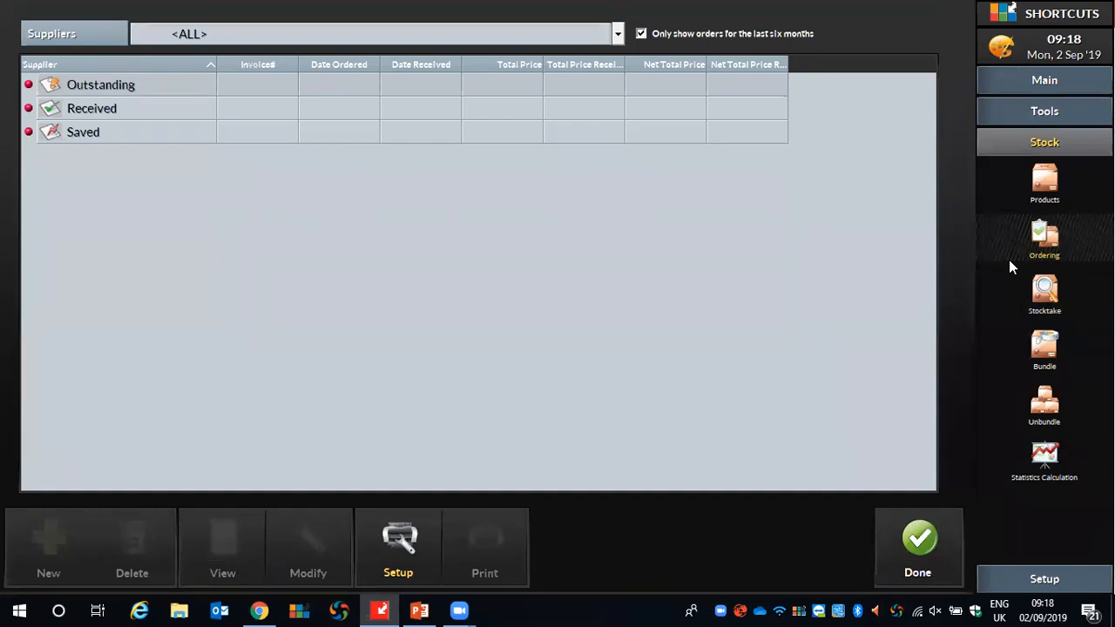
pyautogui.click(1046, 183)
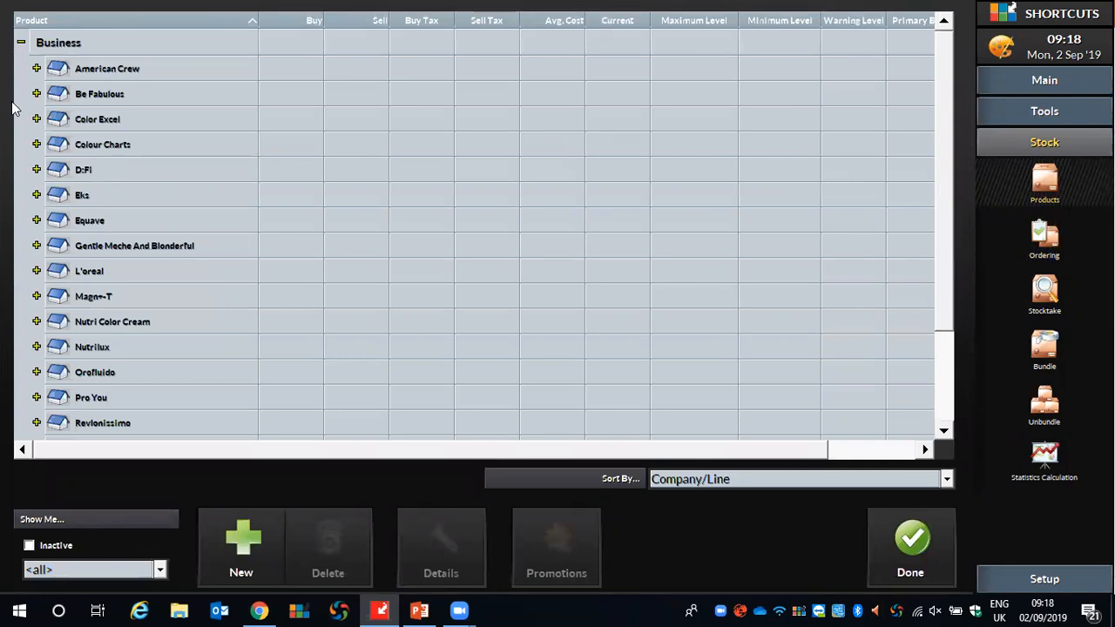
pyautogui.click(37, 68)
pyautogui.click(53, 91)
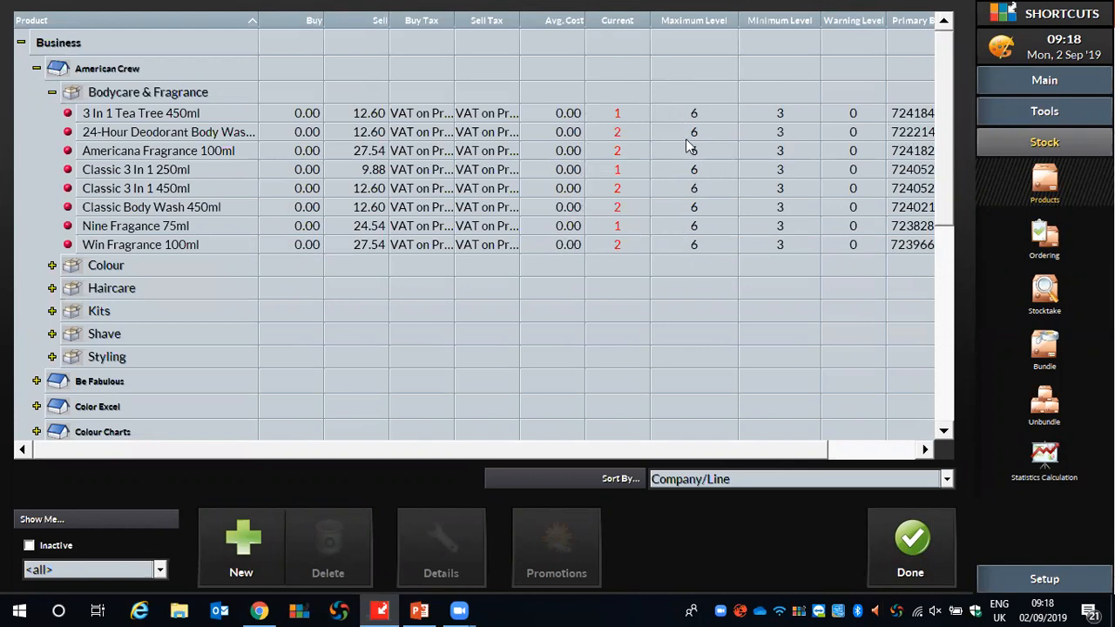
pyautogui.click(915, 545)
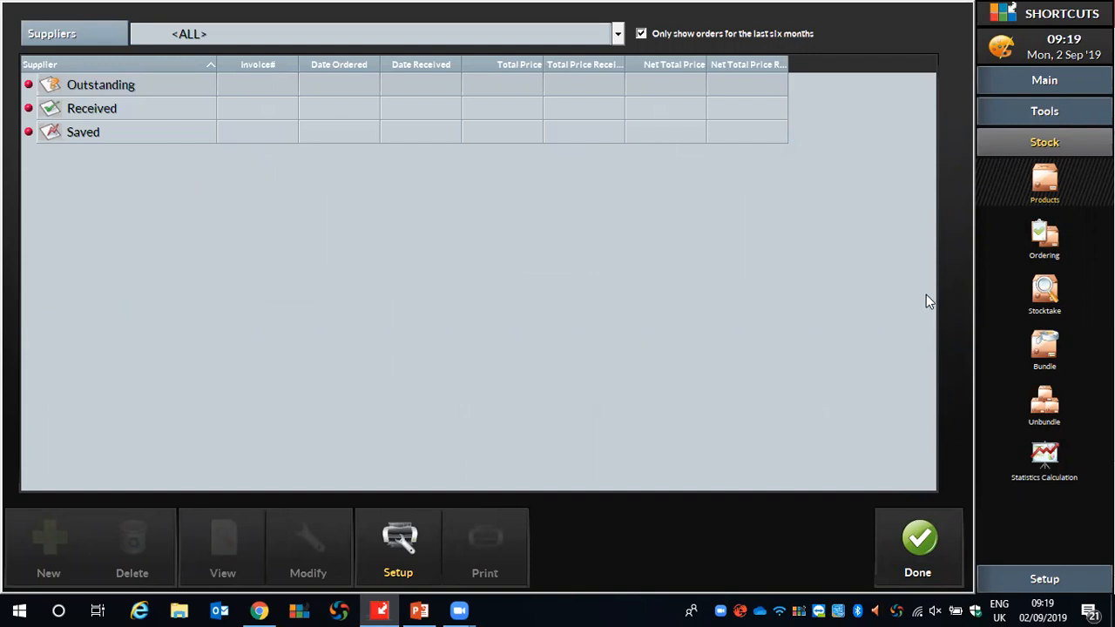
# Create a new stock order for the supplier Revlon with the order type Standard [All].
pyautogui.click(1041, 244)
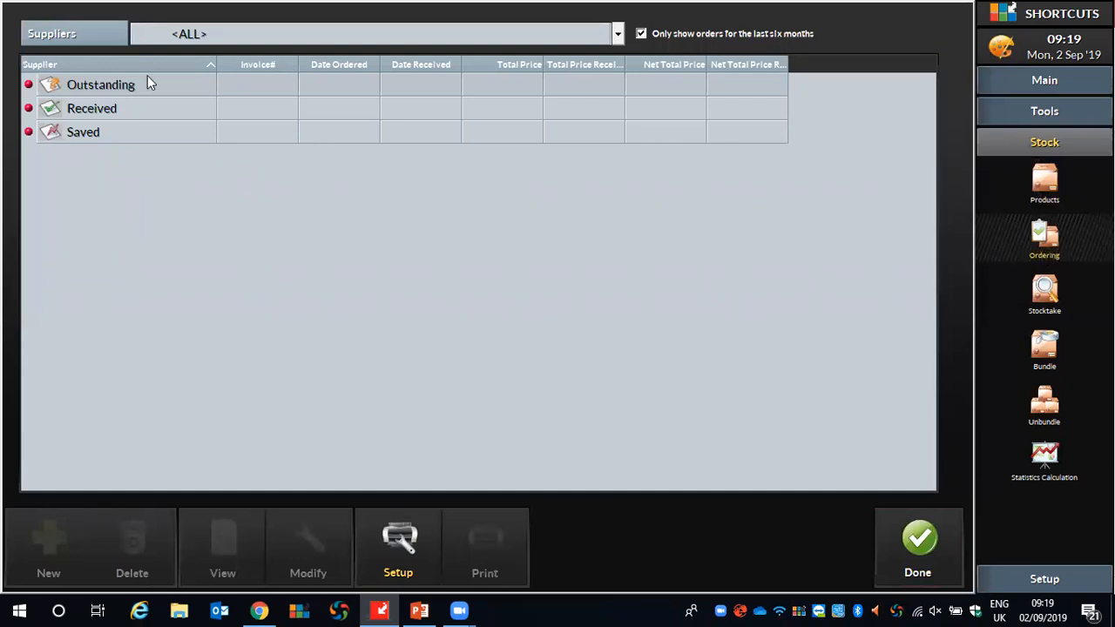
pyautogui.click(348, 33)
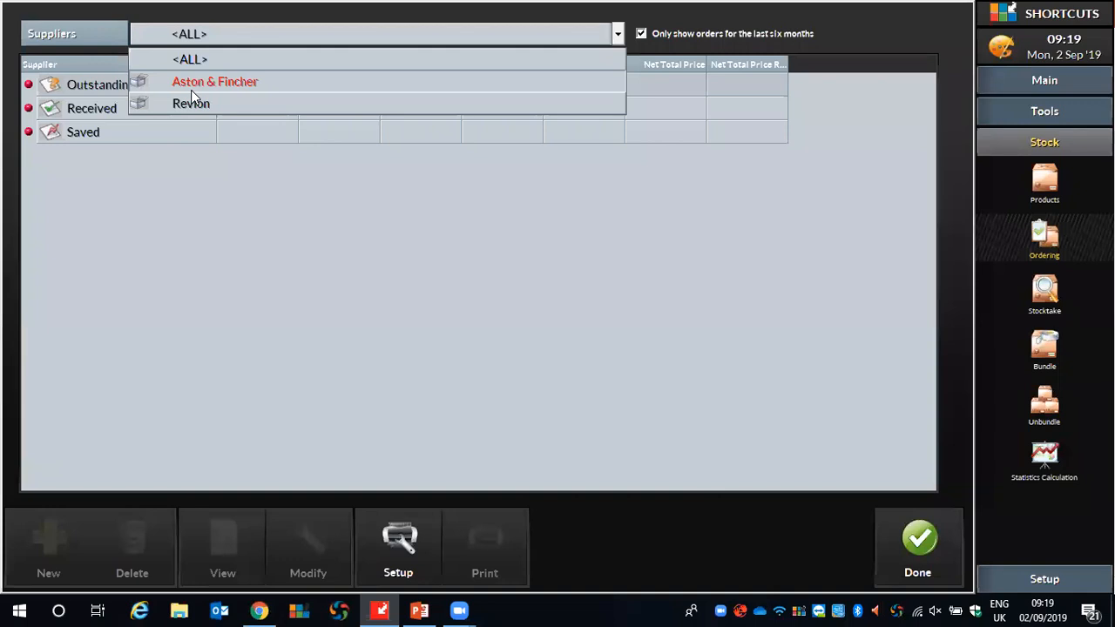
pyautogui.click(246, 211)
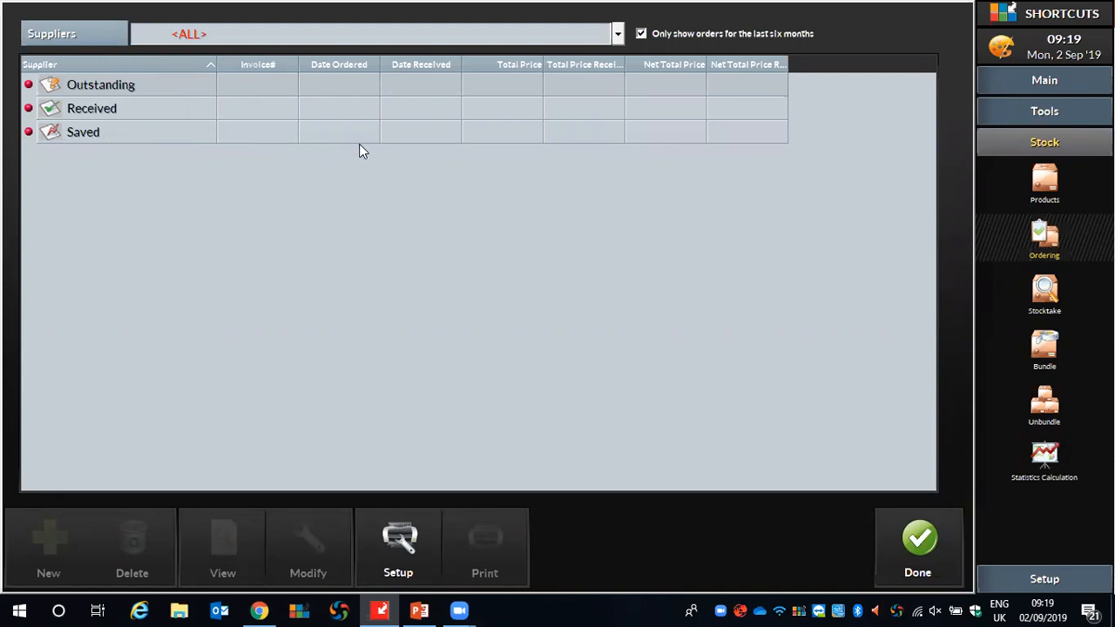
pyautogui.click(361, 34)
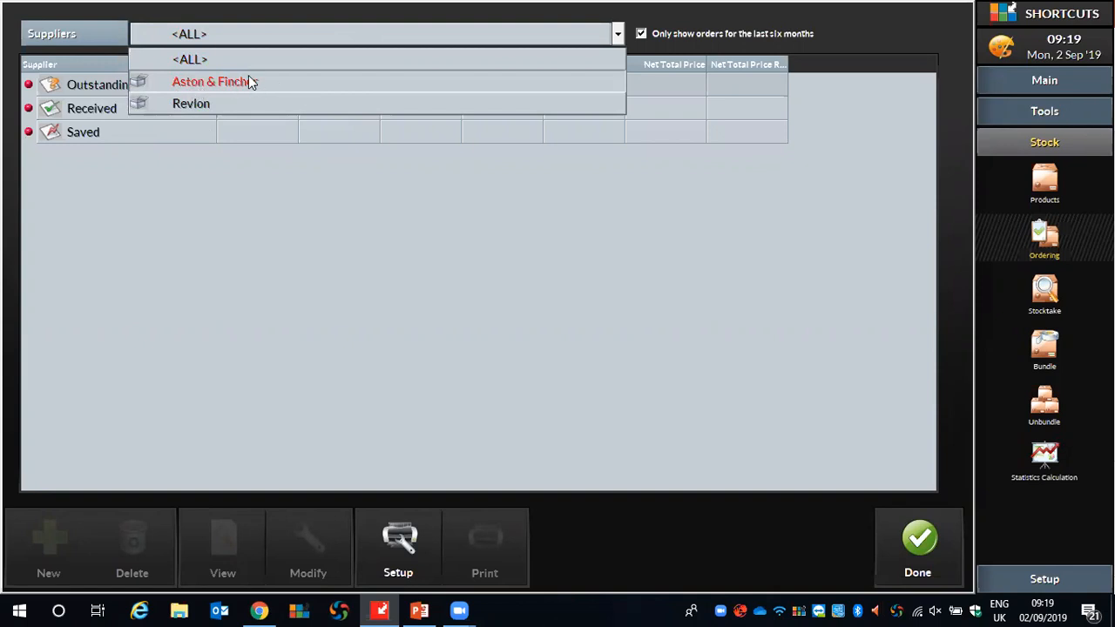
pyautogui.click(192, 106)
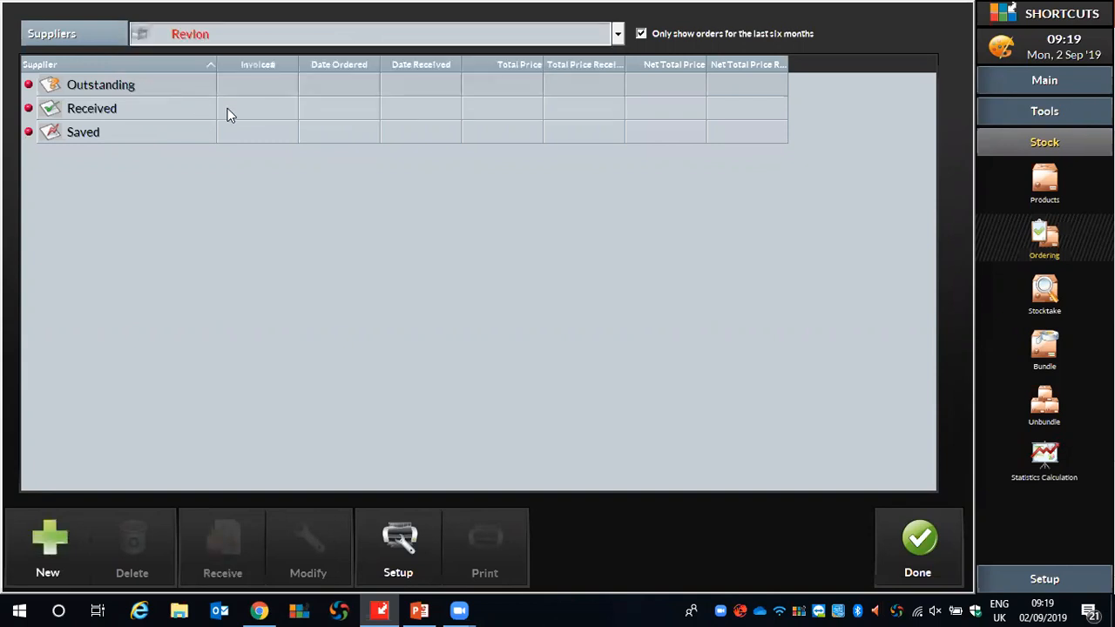
pyautogui.click(58, 553)
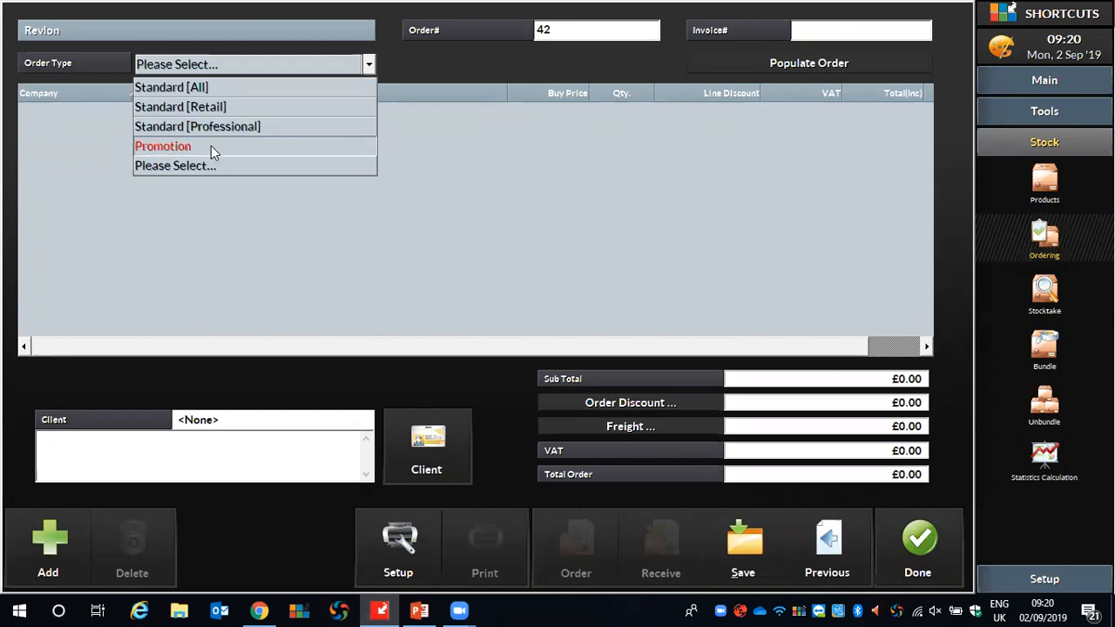
pyautogui.click(190, 89)
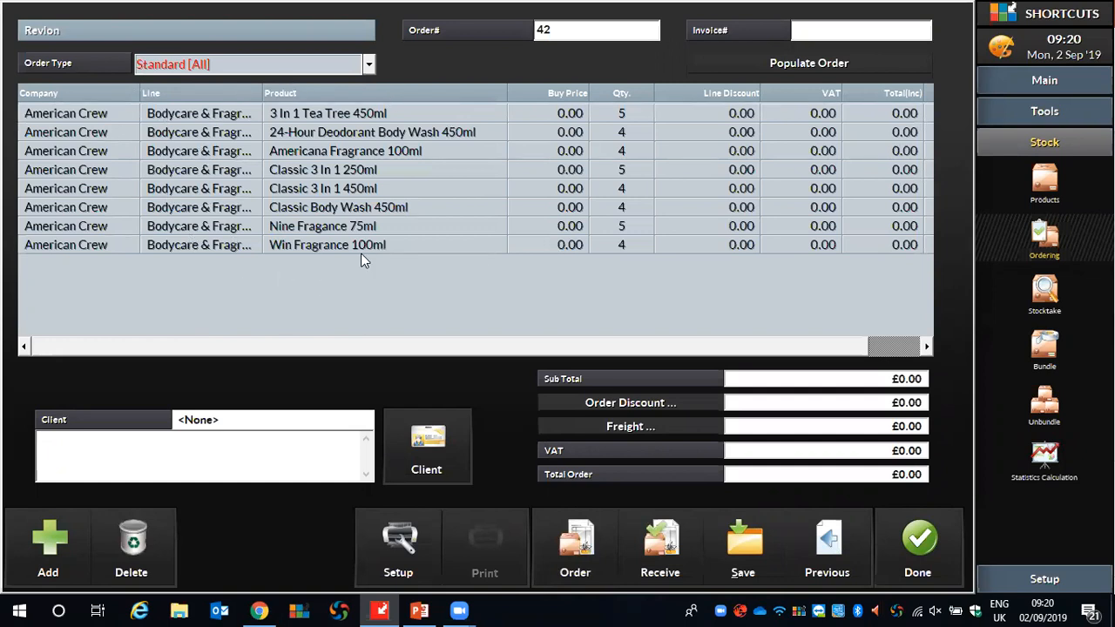
# Widen the order's Line column to fit its text and set the 3 In 1 Tea Tree 450ml quantity to 3.
pyautogui.doubleClick(264, 92)
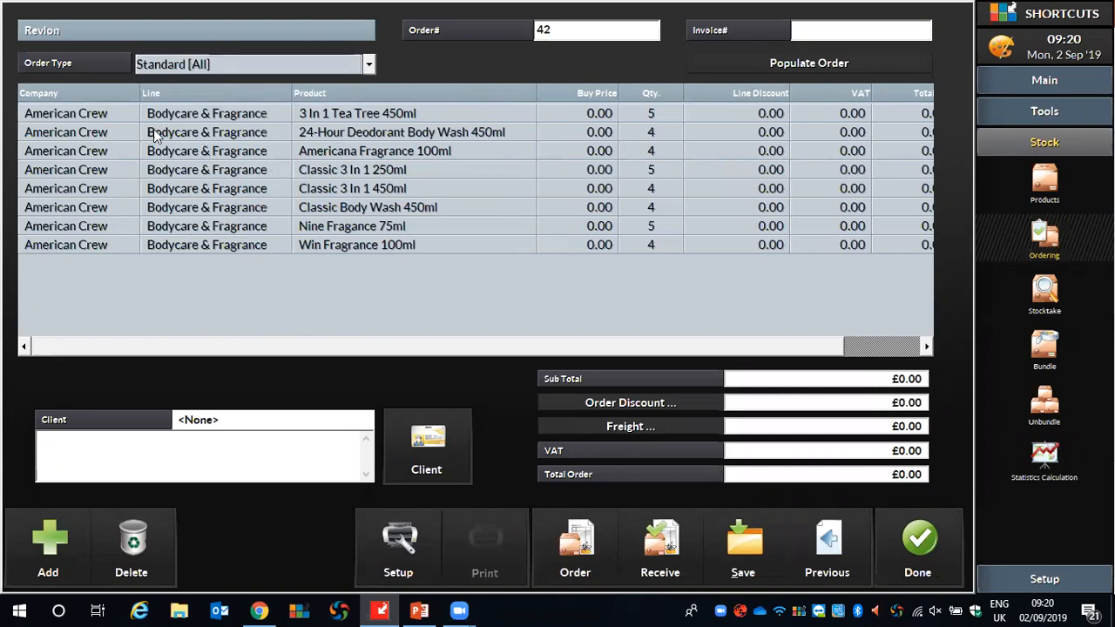
pyautogui.click(668, 117)
pyautogui.click(660, 108)
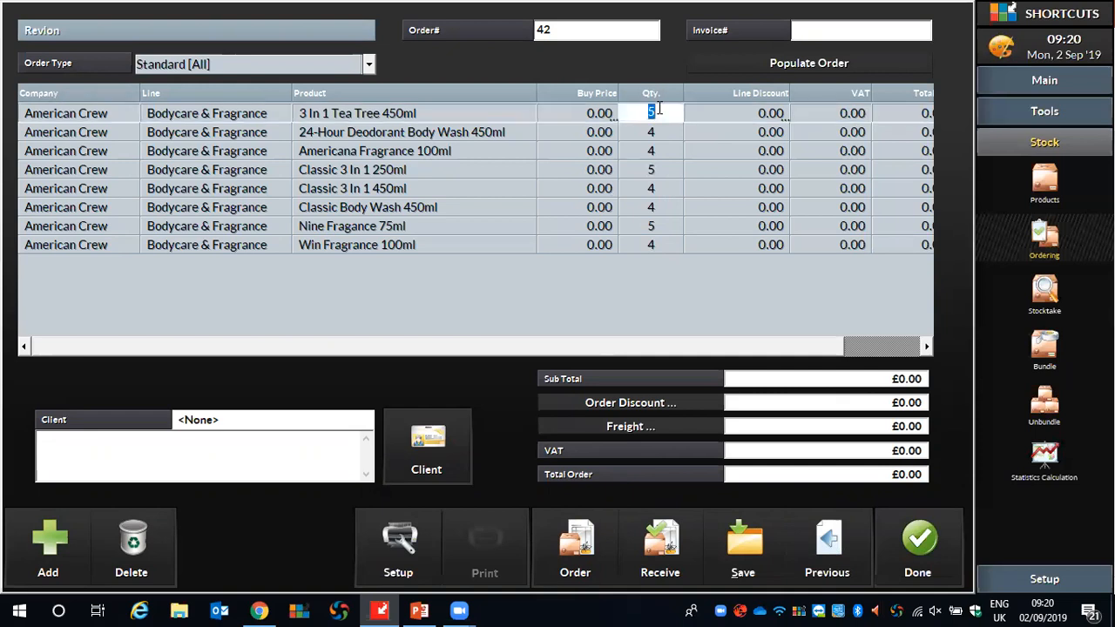
pyautogui.write('3')
pyautogui.click(713, 278)
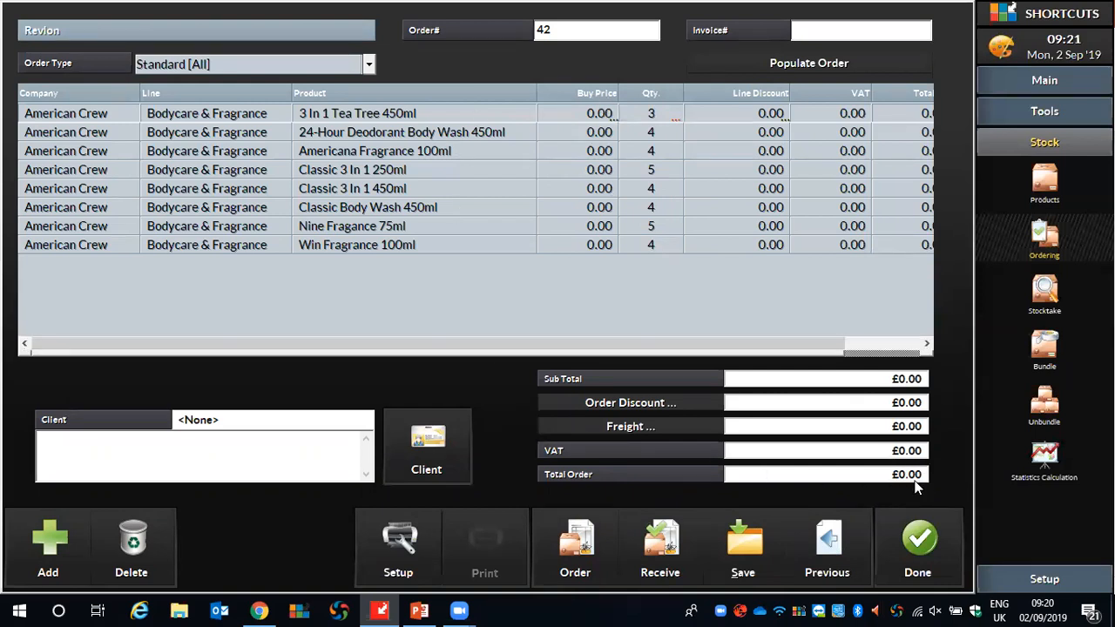
# View the line discount options for 3 In 1 Tea Tree 450ml and leave them without entering a discount.
pyautogui.moveTo(727, 347); pyautogui.dragTo(752, 349)
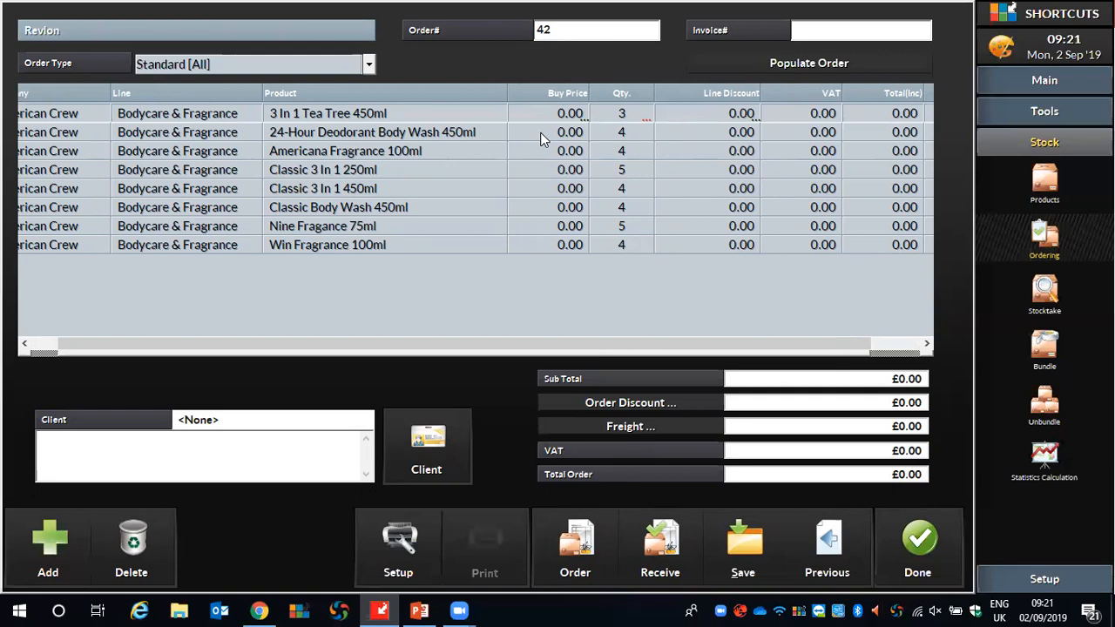
pyautogui.click(738, 120)
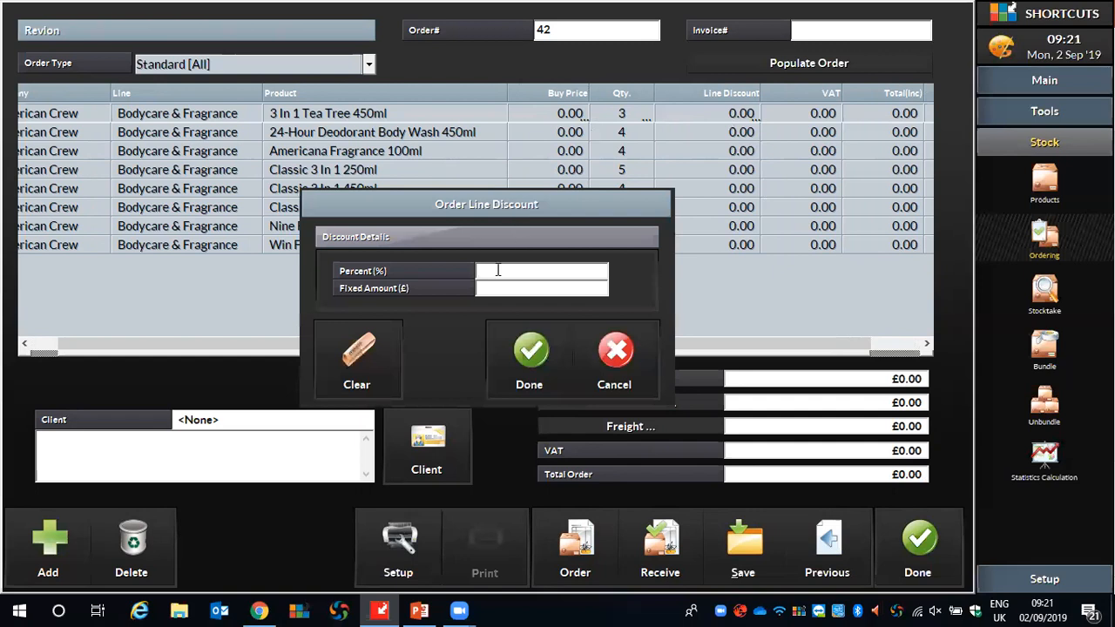
pyautogui.click(608, 349)
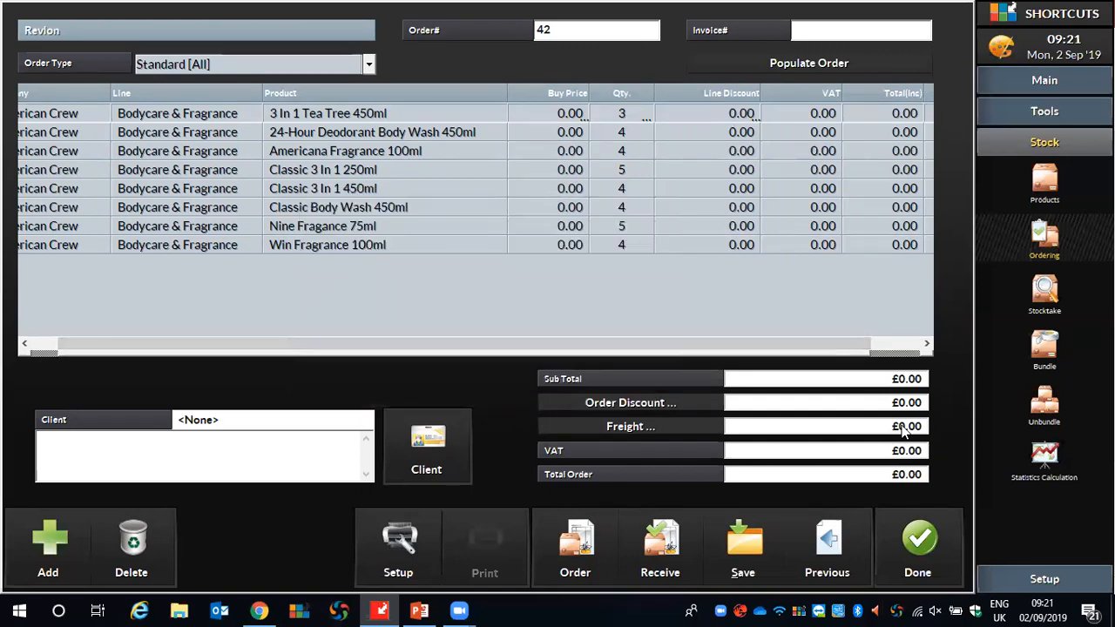
pyautogui.moveTo(778, 350); pyautogui.dragTo(497, 277)
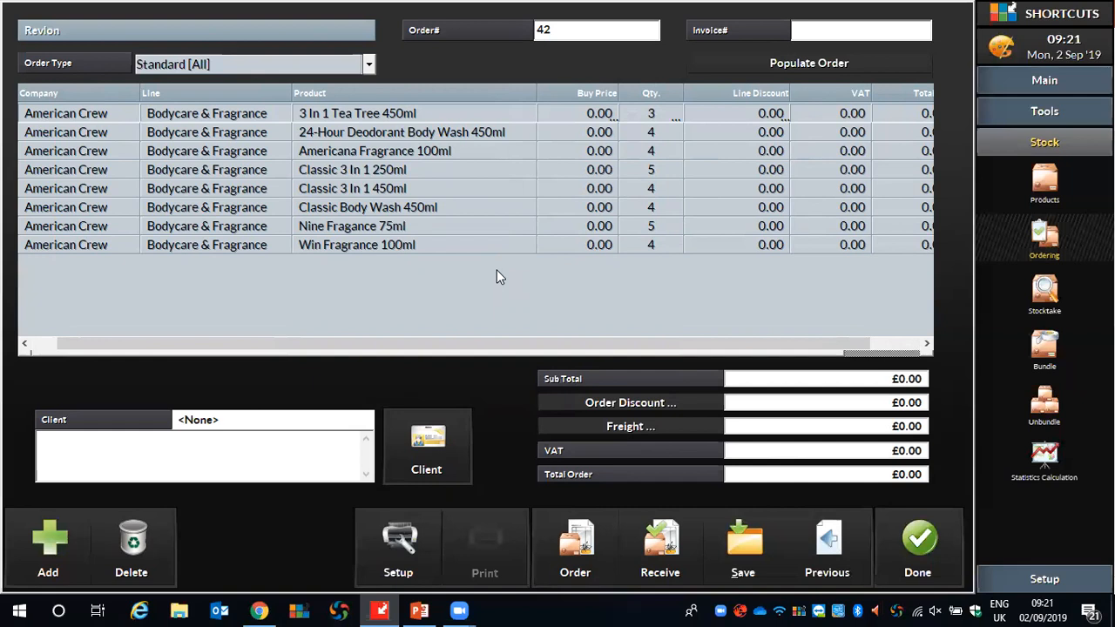
# Add Revlon's 6 Vitamins Cocktail Filler 50ml, 24-Hour Deodorant Body Wash, Algae Powder 400G and All-In-1 Face Balm Broad Spect to the order.
pyautogui.click(38, 554)
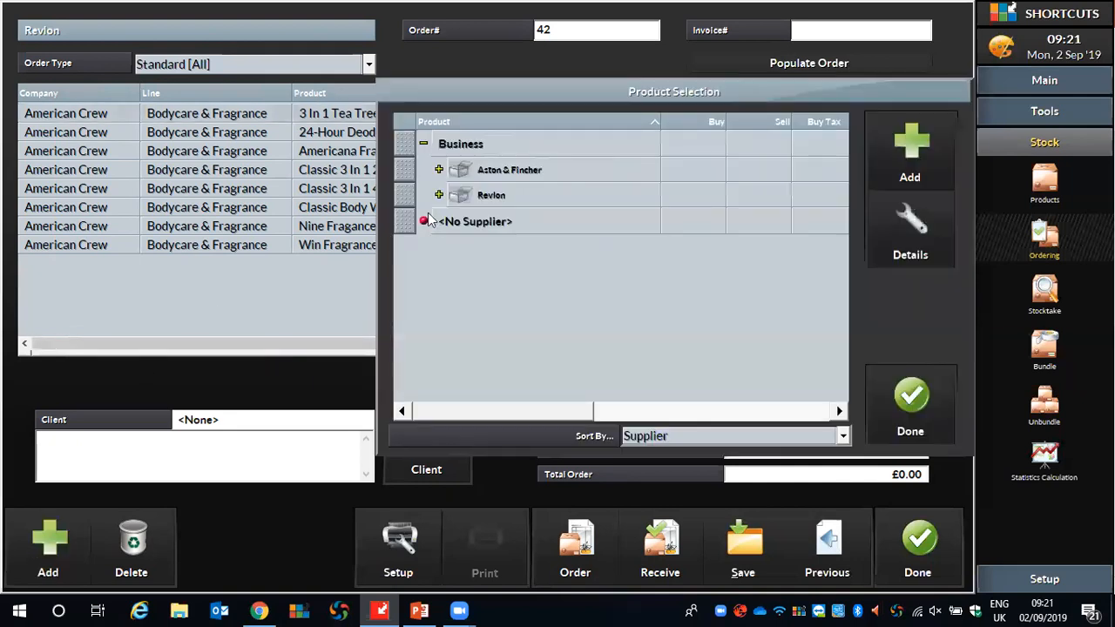
pyautogui.click(452, 203)
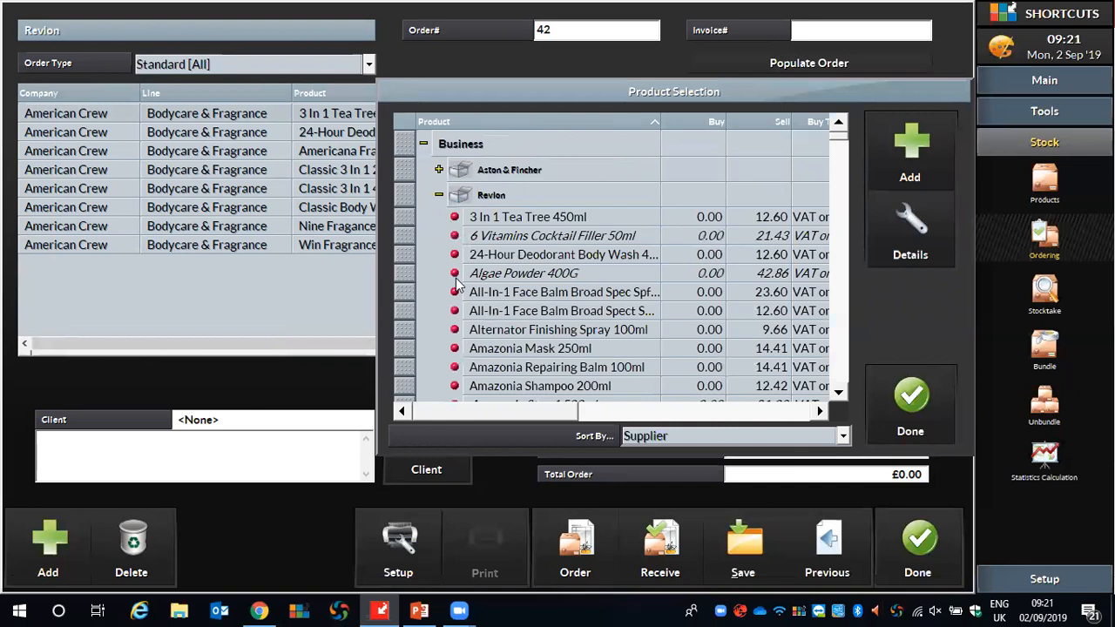
pyautogui.keyDown('ctrl'); pyautogui.click(405, 255); pyautogui.keyUp('ctrl')
pyautogui.keyDown('ctrl'); pyautogui.click(407, 276); pyautogui.keyUp('ctrl')
pyautogui.keyDown('ctrl'); pyautogui.click(402, 308); pyautogui.keyUp('ctrl')
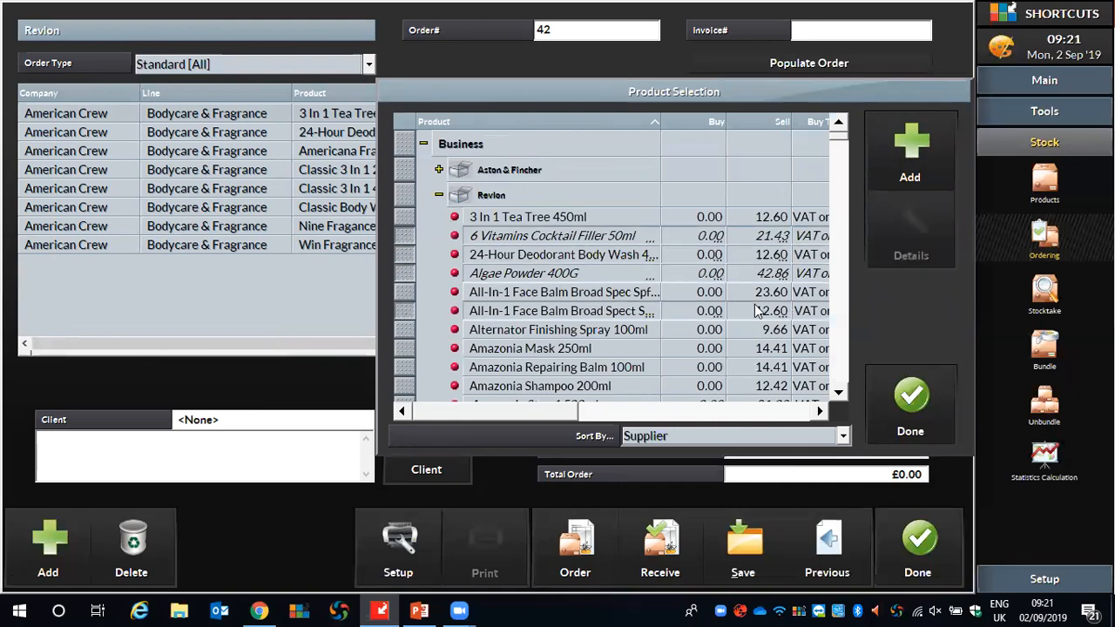
pyautogui.click(920, 151)
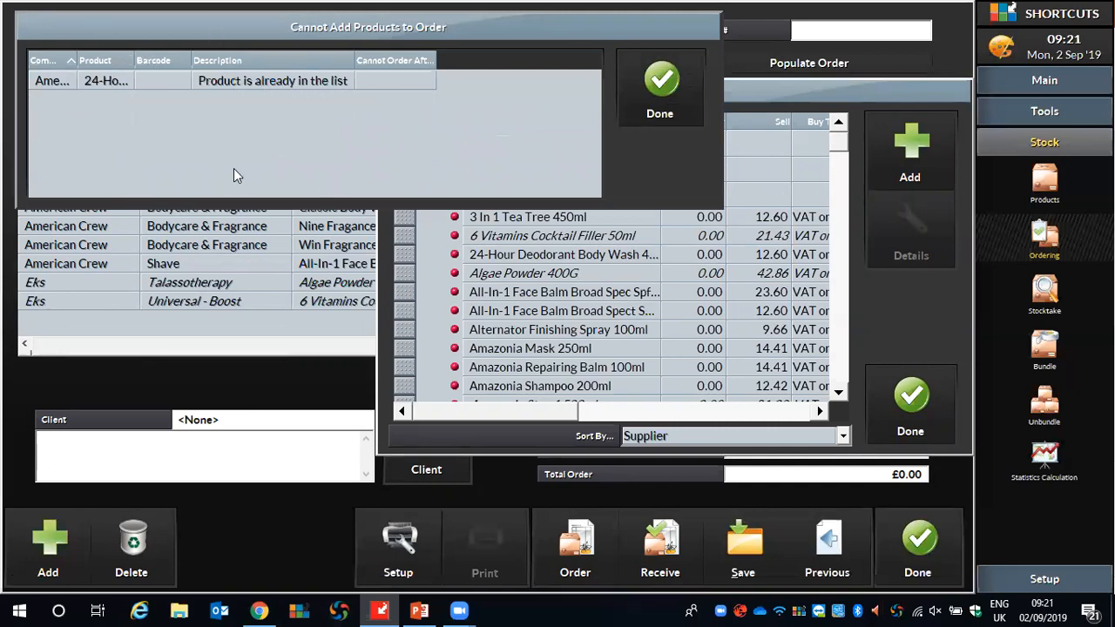
pyautogui.click(659, 87)
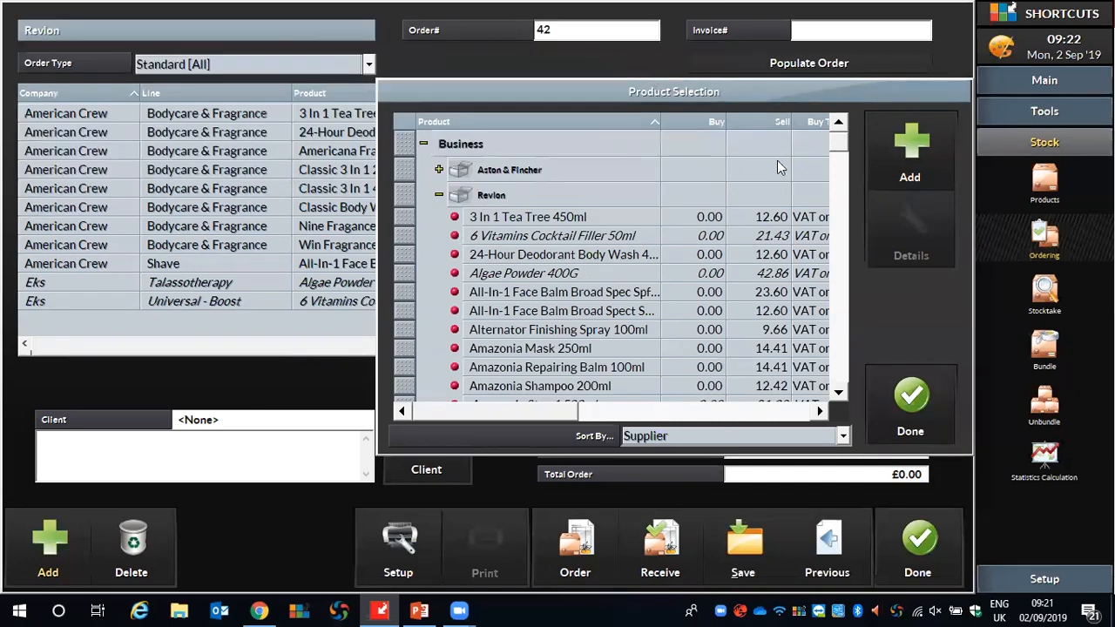
pyautogui.click(915, 399)
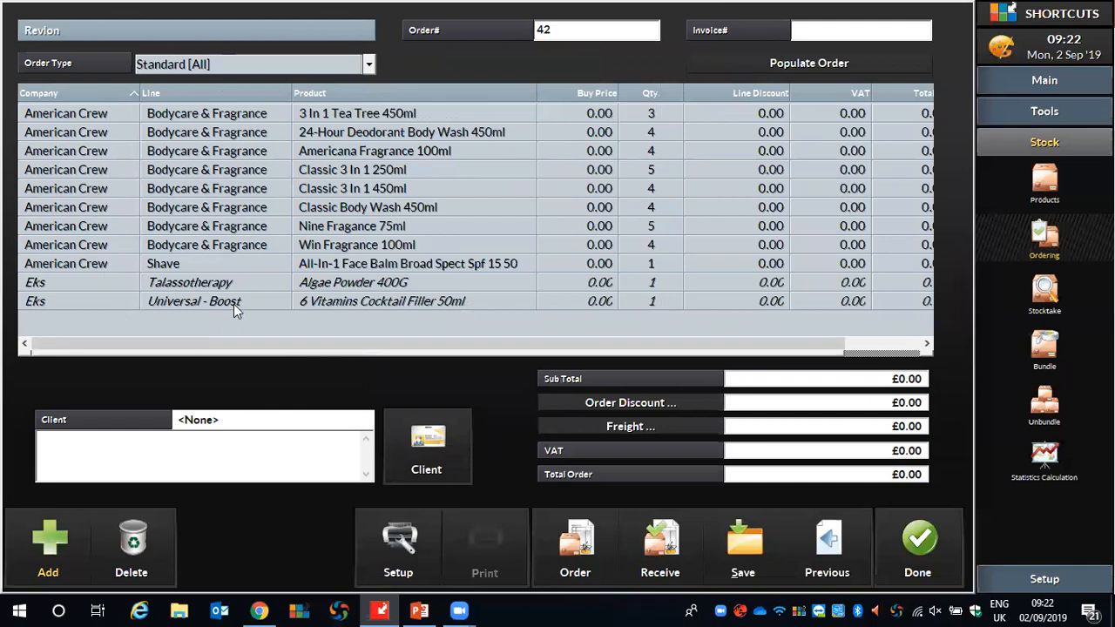
# Delete 6 Vitamins Cocktail Filler 50ml, Algae Powder 400G and All-In-1 Face Balm Broad Spect Spf 15 50 from the order.
pyautogui.click(193, 306)
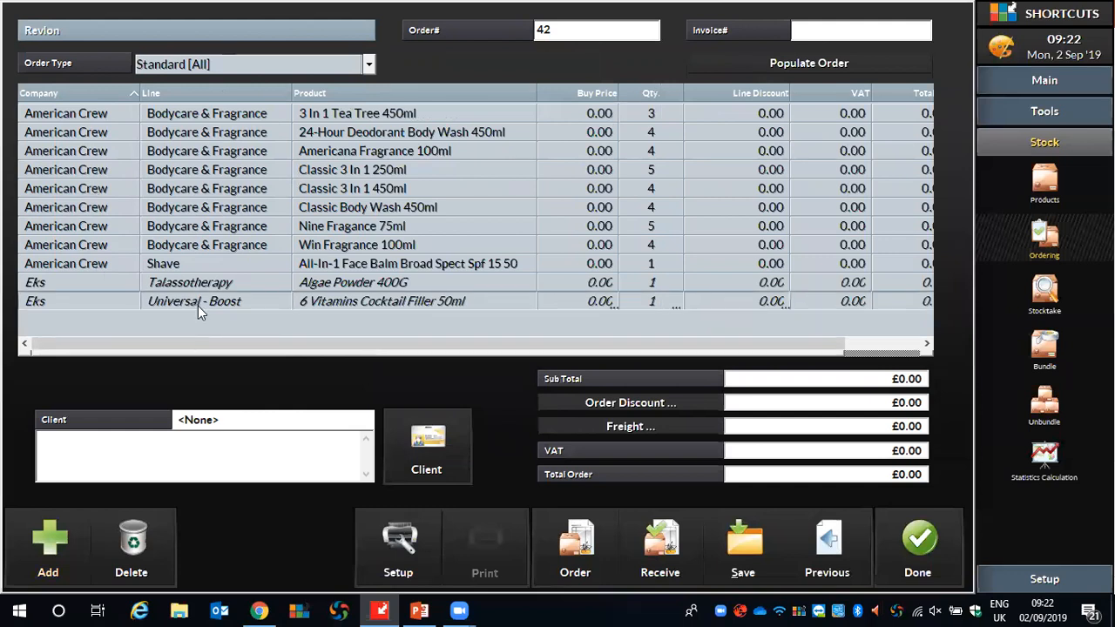
pyautogui.click(132, 542)
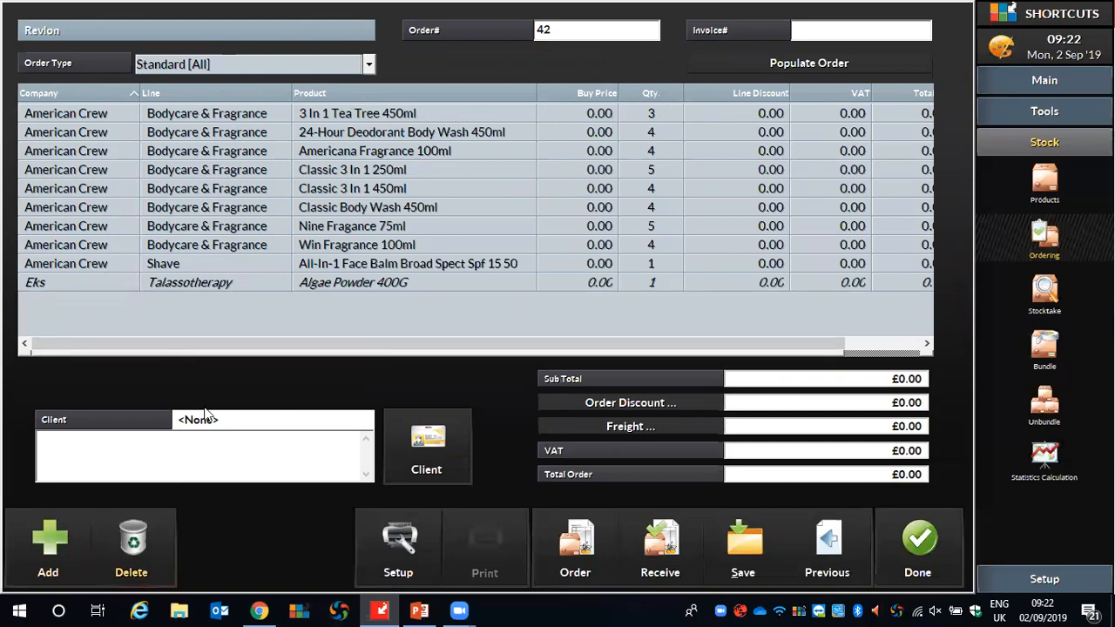
pyautogui.click(192, 284)
pyautogui.click(133, 539)
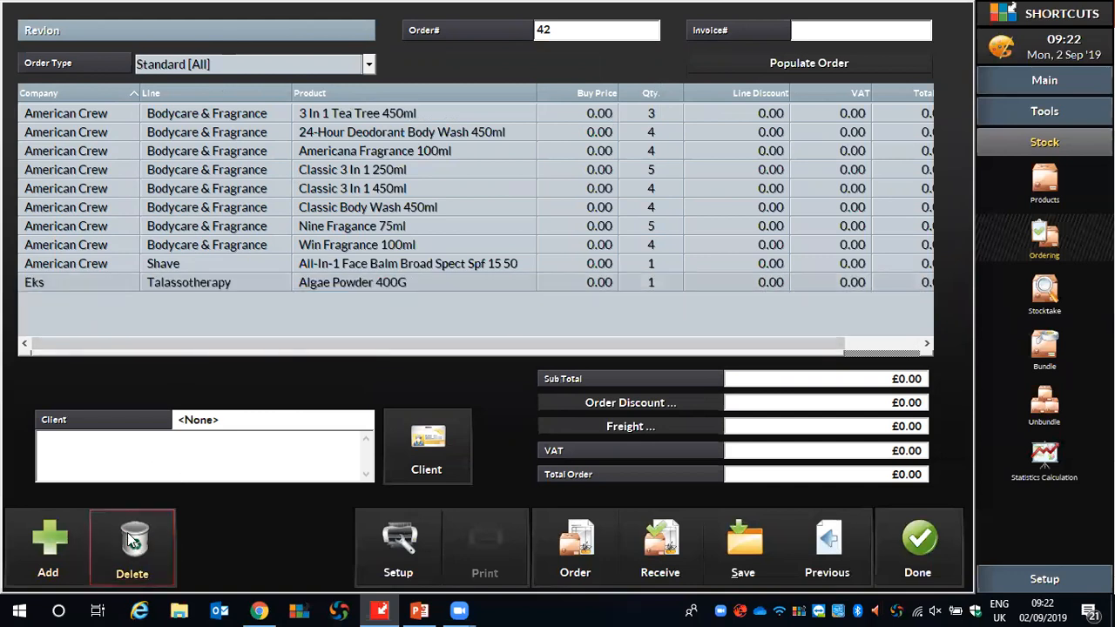
pyautogui.click(207, 265)
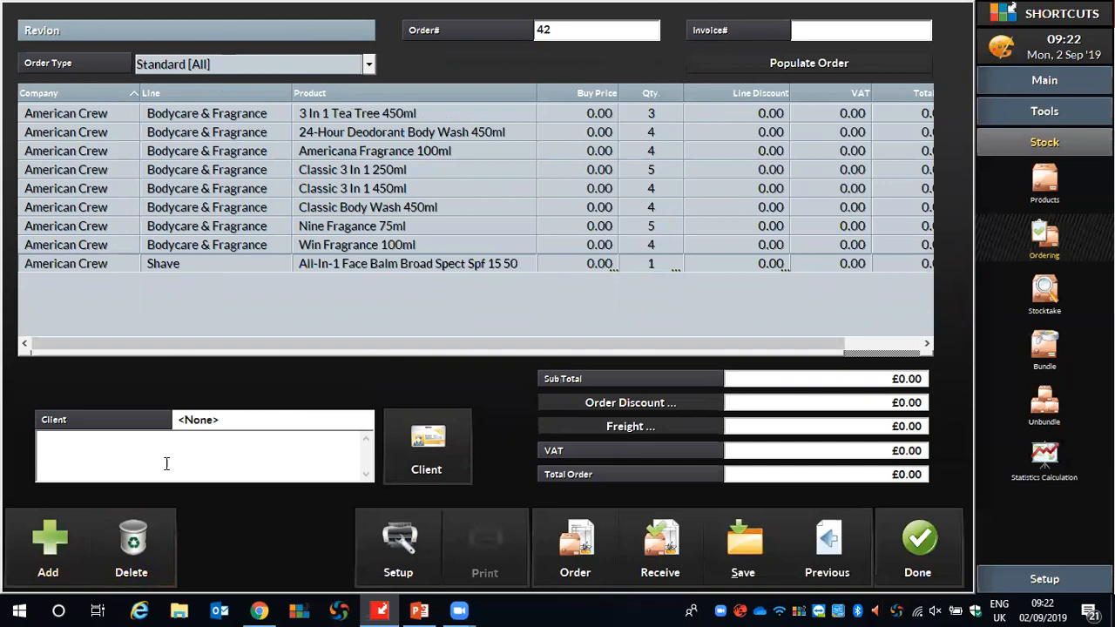
pyautogui.click(138, 562)
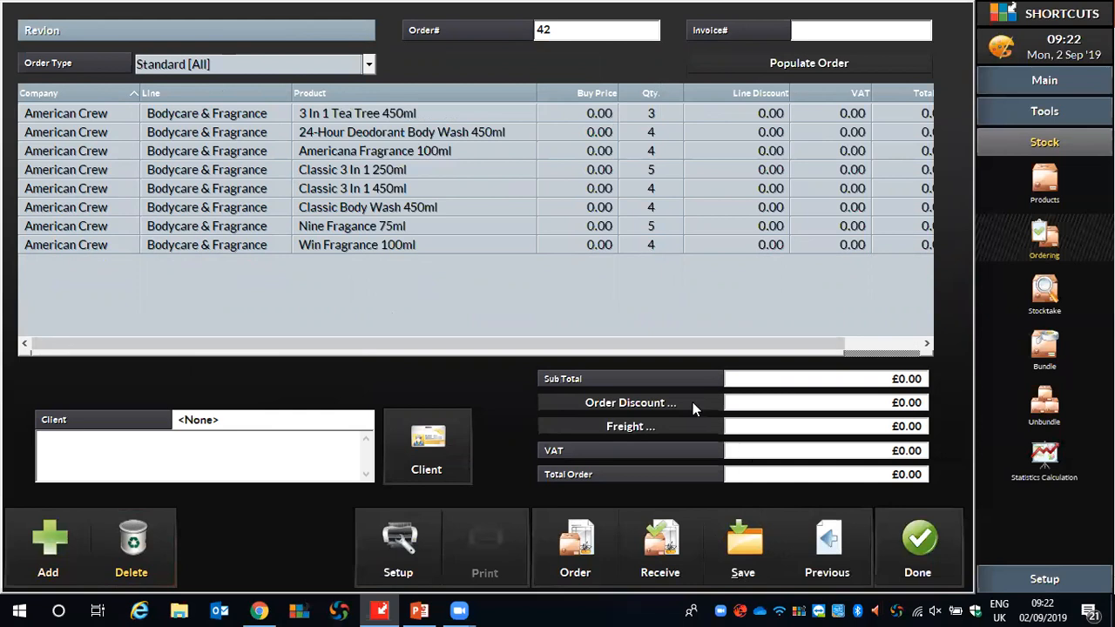
# Place the Revlon order and skip printing it.
pyautogui.click(582, 547)
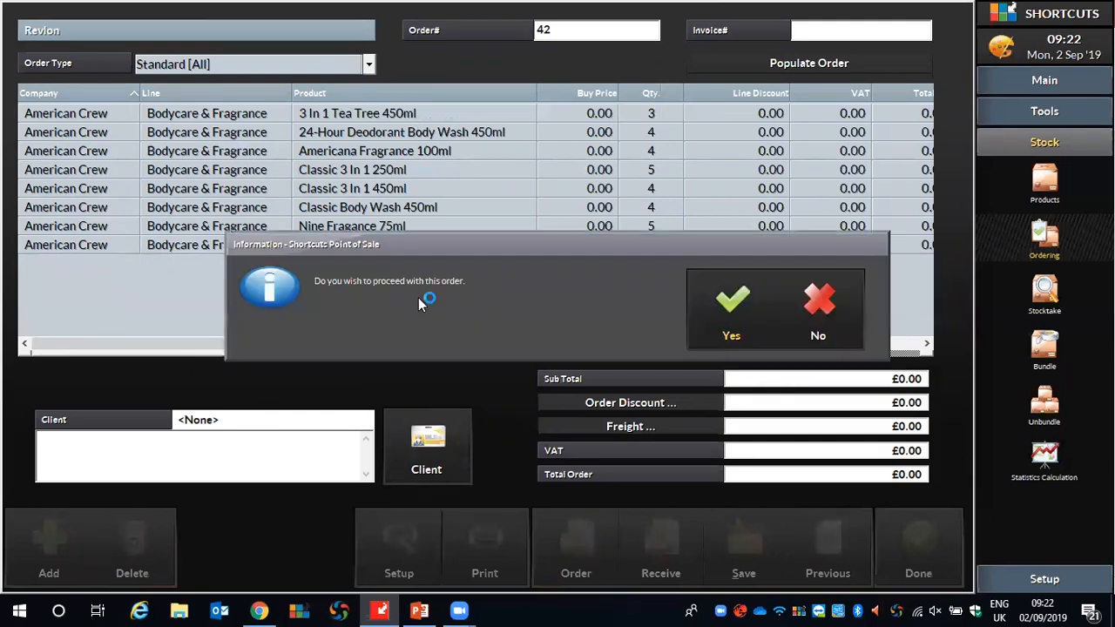
pyautogui.click(733, 305)
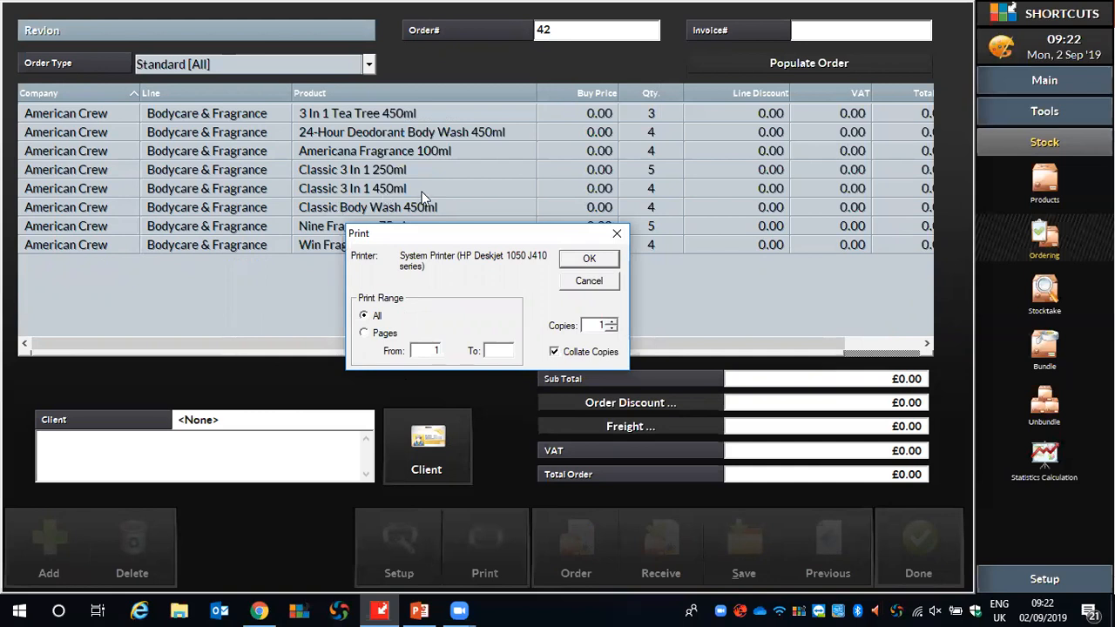
pyautogui.click(599, 286)
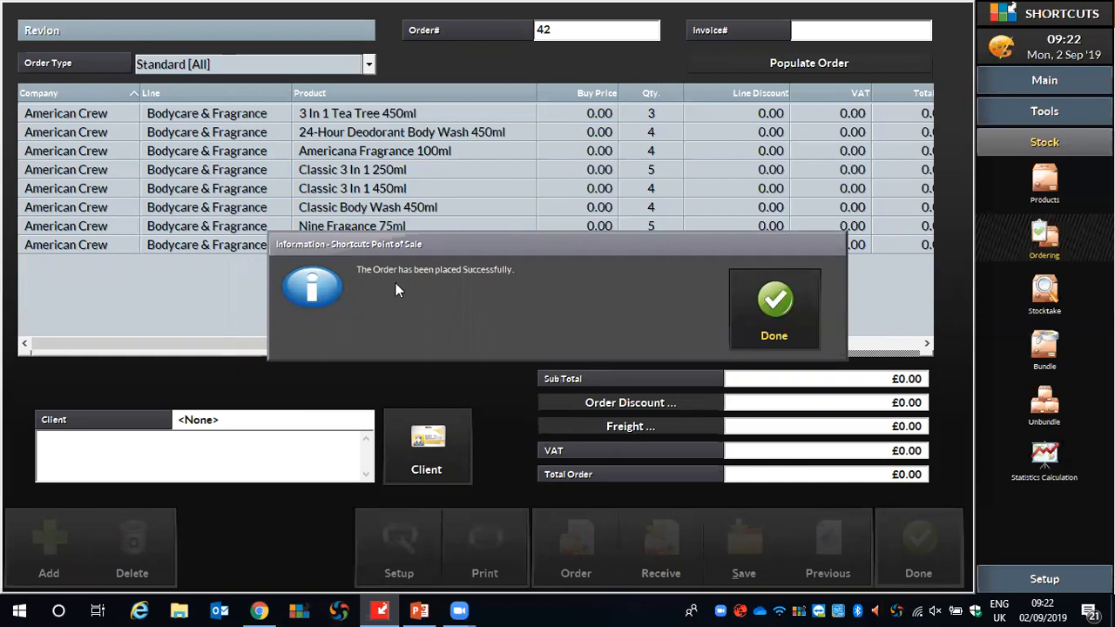
pyautogui.click(777, 304)
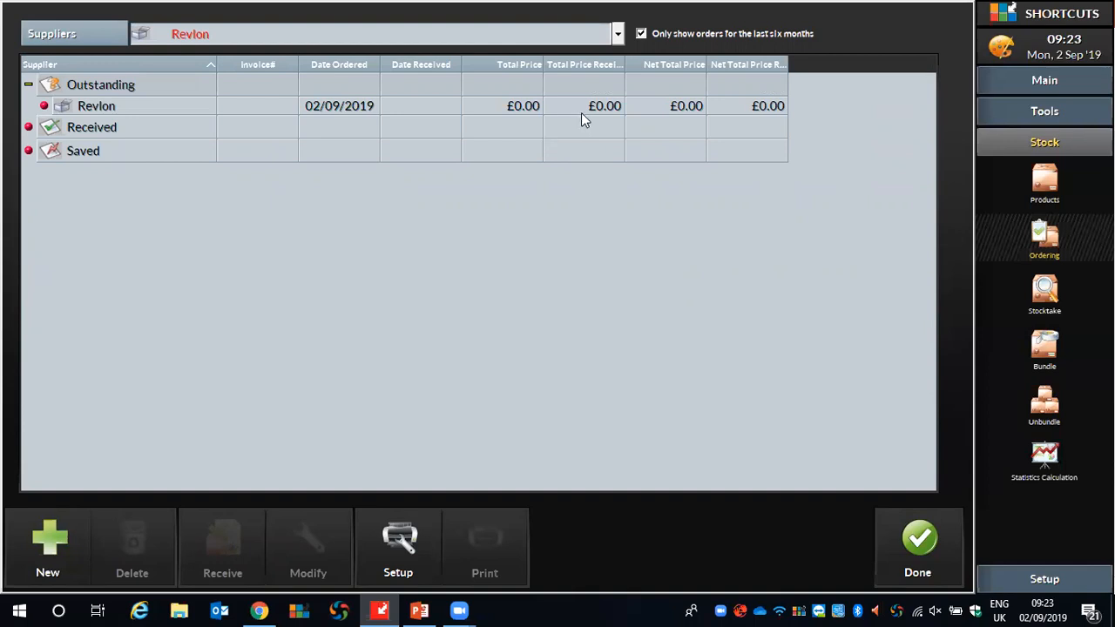
# Open the outstanding Revlon order for receiving and enter the supplier's invoice number.
pyautogui.click(101, 105)
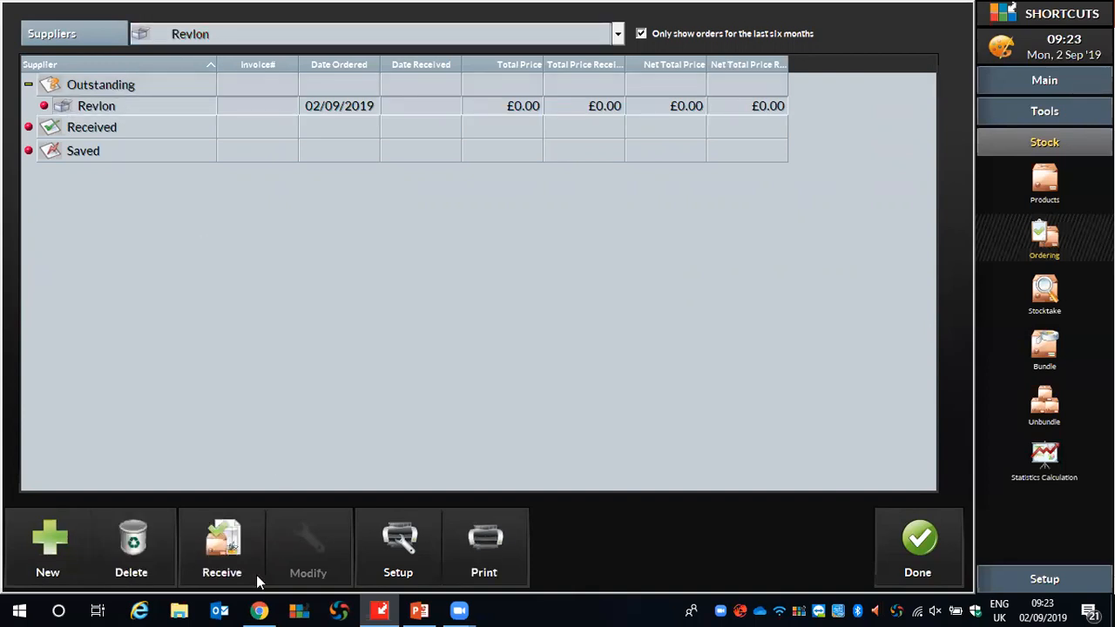
pyautogui.click(222, 558)
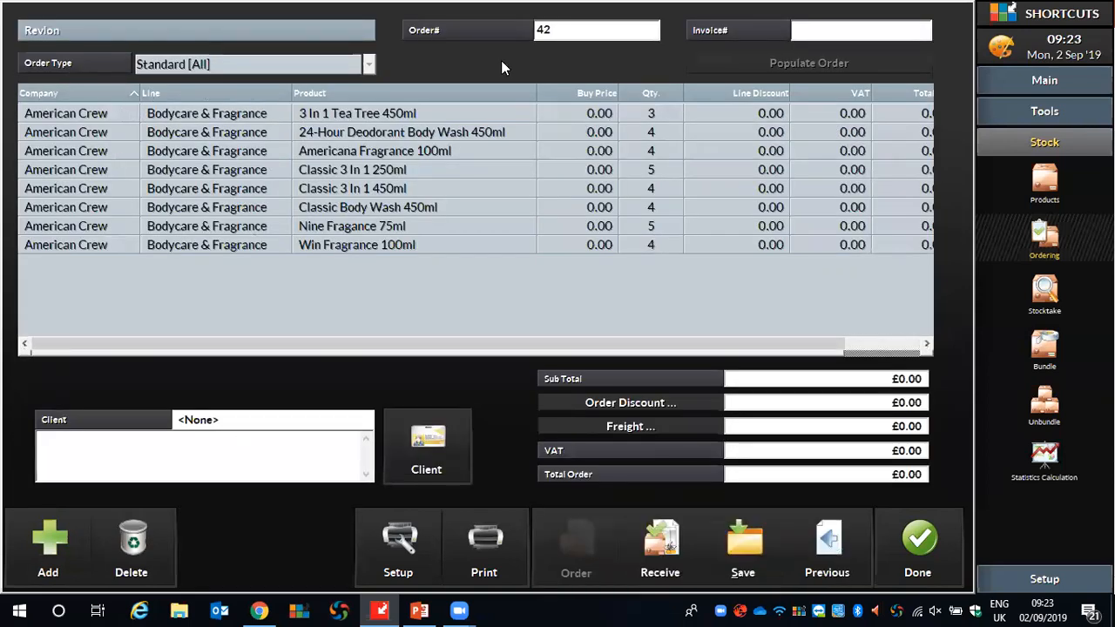
pyautogui.moveTo(353, 343); pyautogui.dragTo(487, 358)
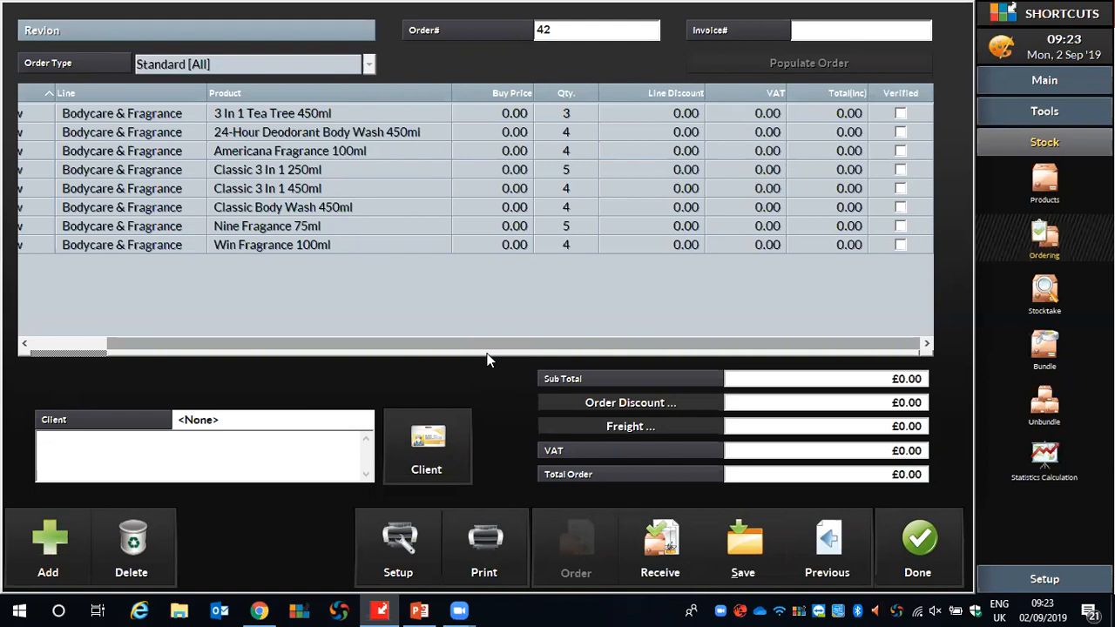
pyautogui.click(799, 30)
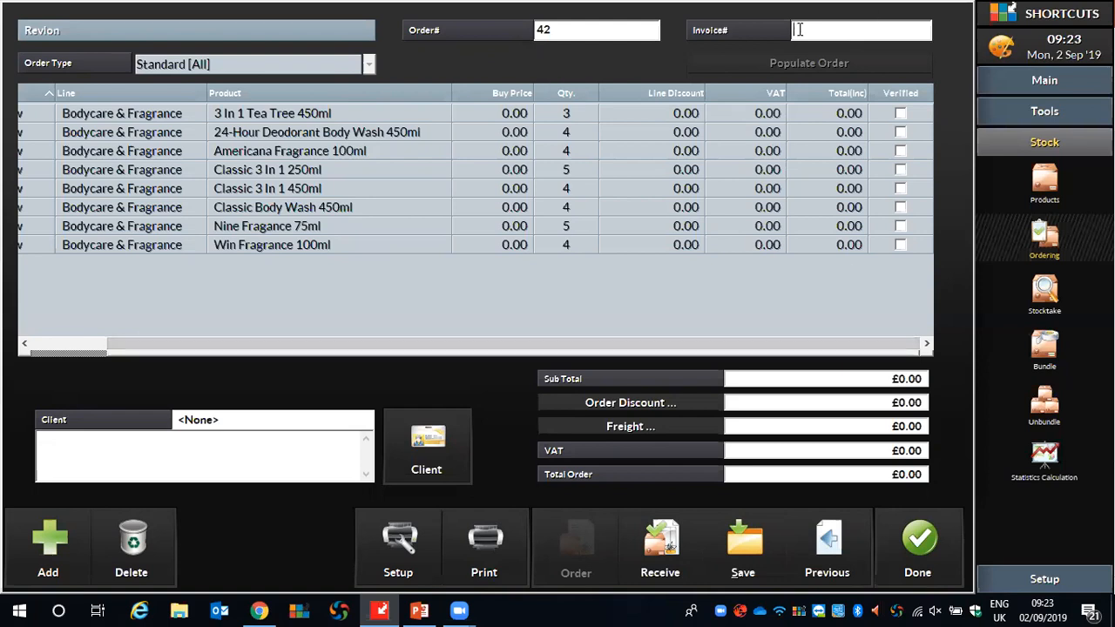
pyautogui.write('325489')
# Mark product lines of the order as verified and clear the marks again.
pyautogui.click(901, 114)
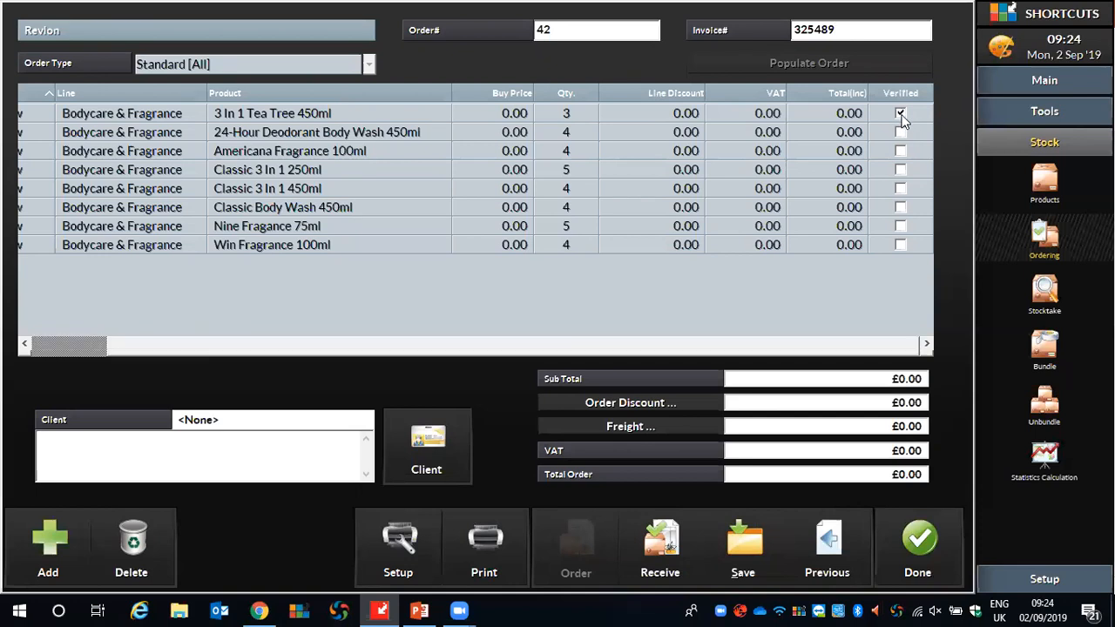
pyautogui.click(901, 151)
pyautogui.click(901, 170)
pyautogui.click(902, 189)
pyautogui.click(902, 207)
pyautogui.click(901, 244)
pyautogui.click(901, 226)
pyautogui.click(901, 208)
pyautogui.click(901, 188)
pyautogui.click(901, 113)
pyautogui.click(900, 245)
pyautogui.click(837, 343)
pyautogui.click(712, 348)
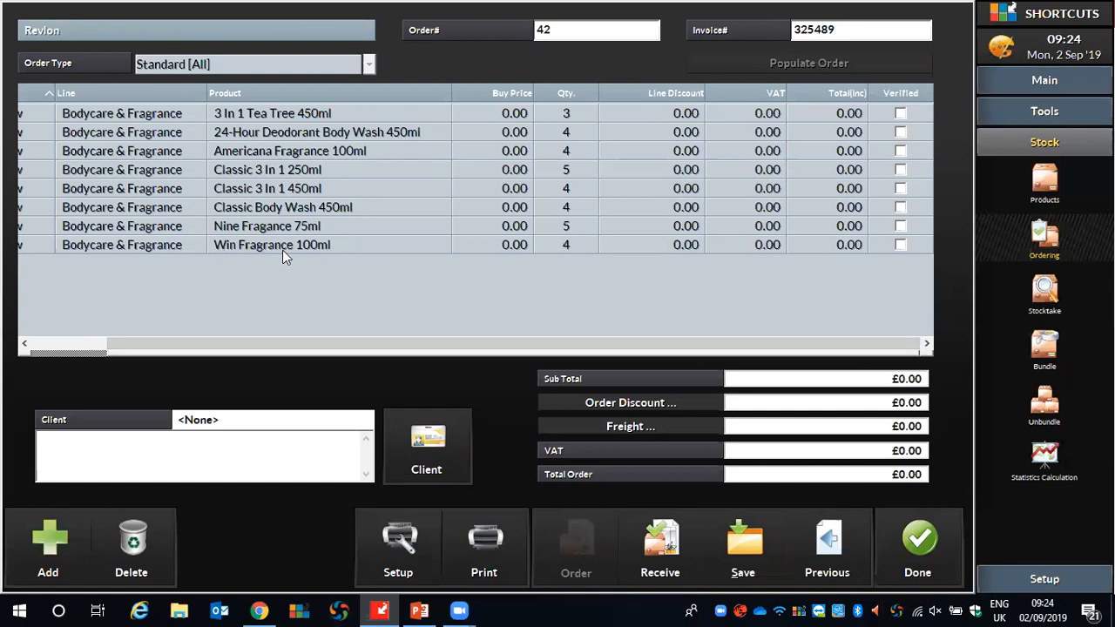
# Set the received quantity of Win Fragrance 100ml to 0 and decline putting the missing items on back order.
pyautogui.click(567, 248)
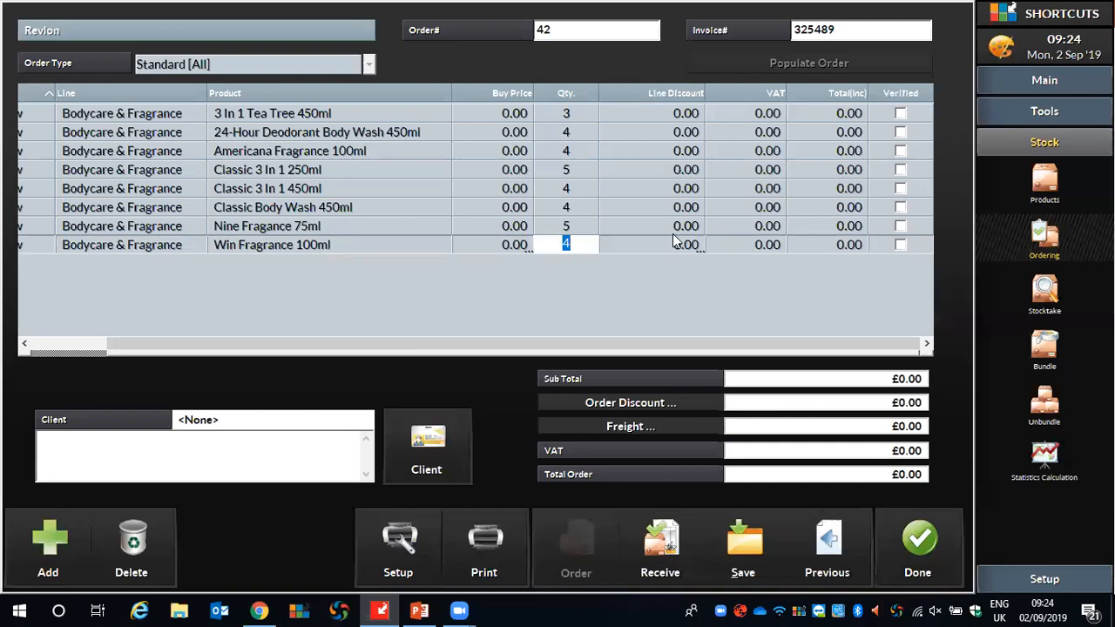
pyautogui.write('0')
pyautogui.click(611, 289)
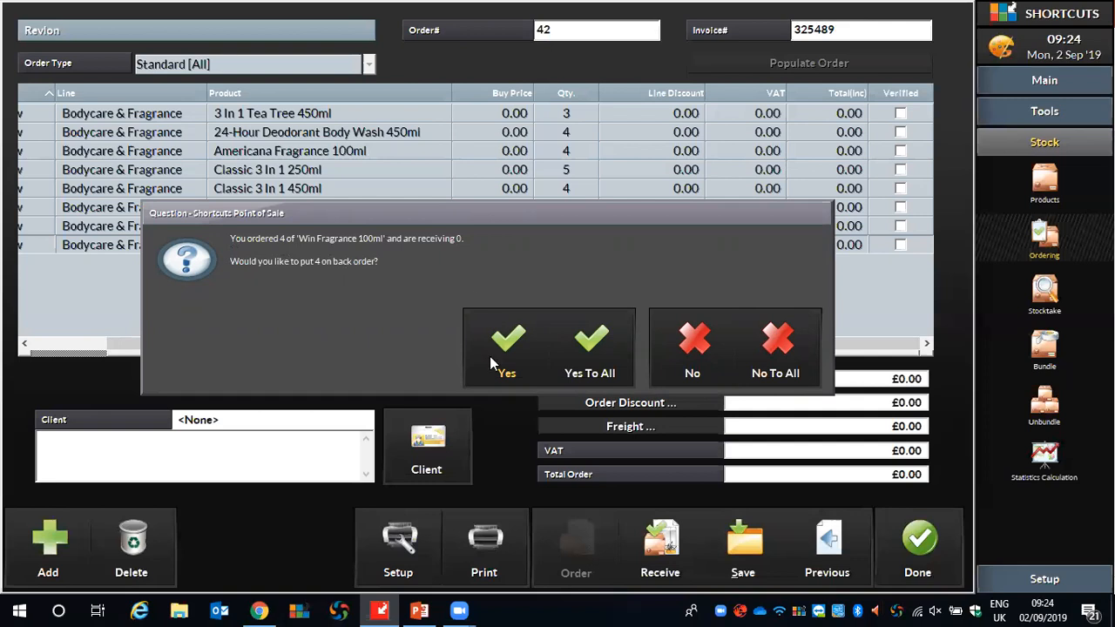
pyautogui.click(768, 318)
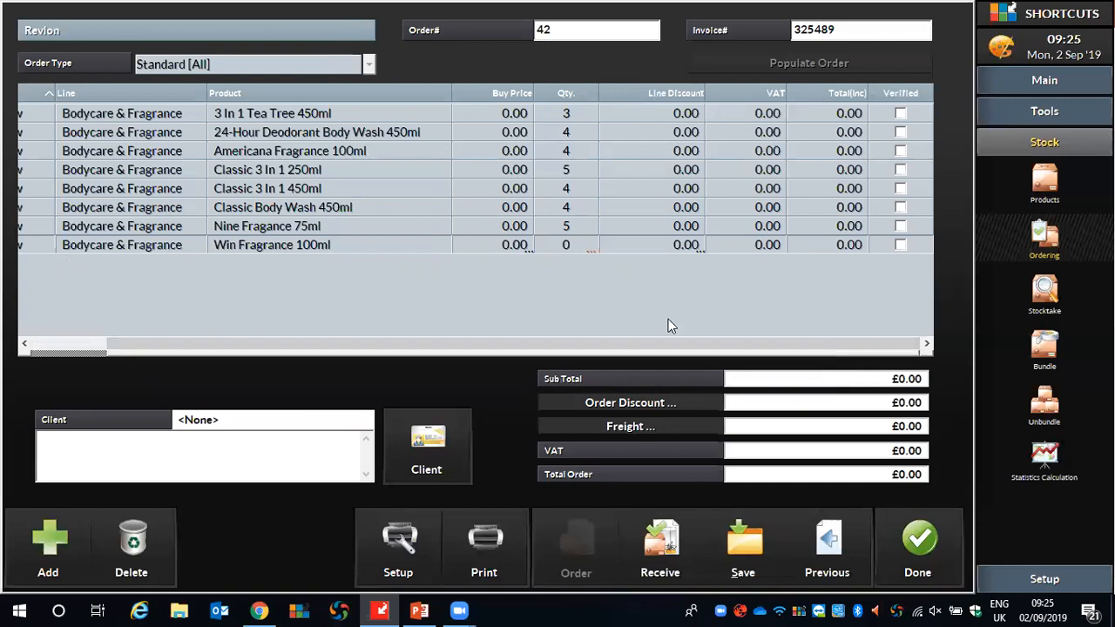
# Receive the Revlon order with its invoice.
pyautogui.click(660, 571)
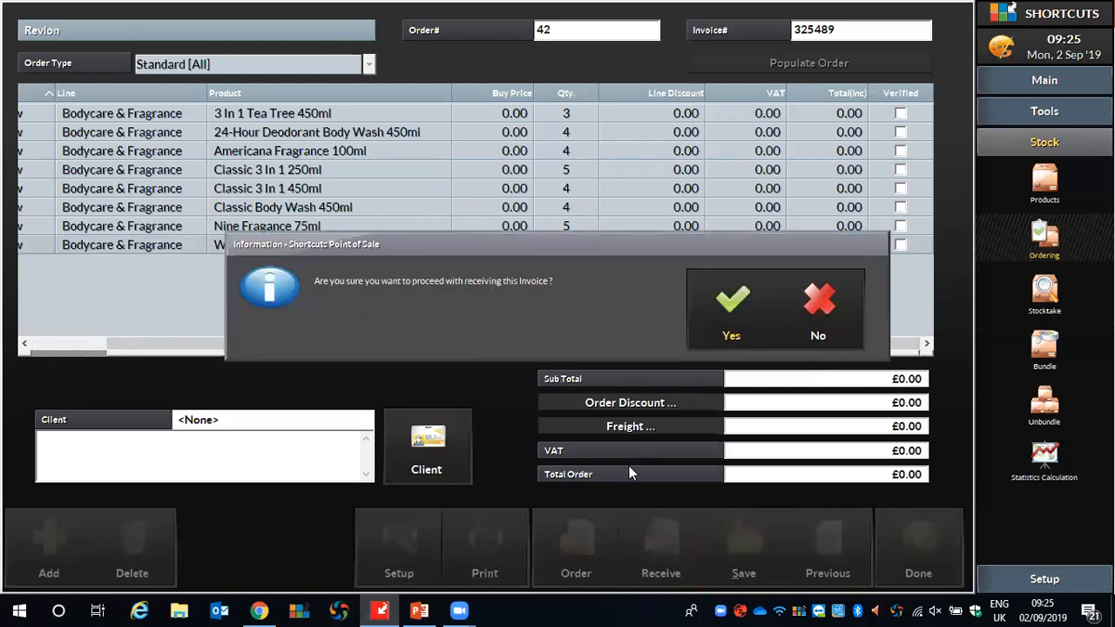
pyautogui.click(734, 305)
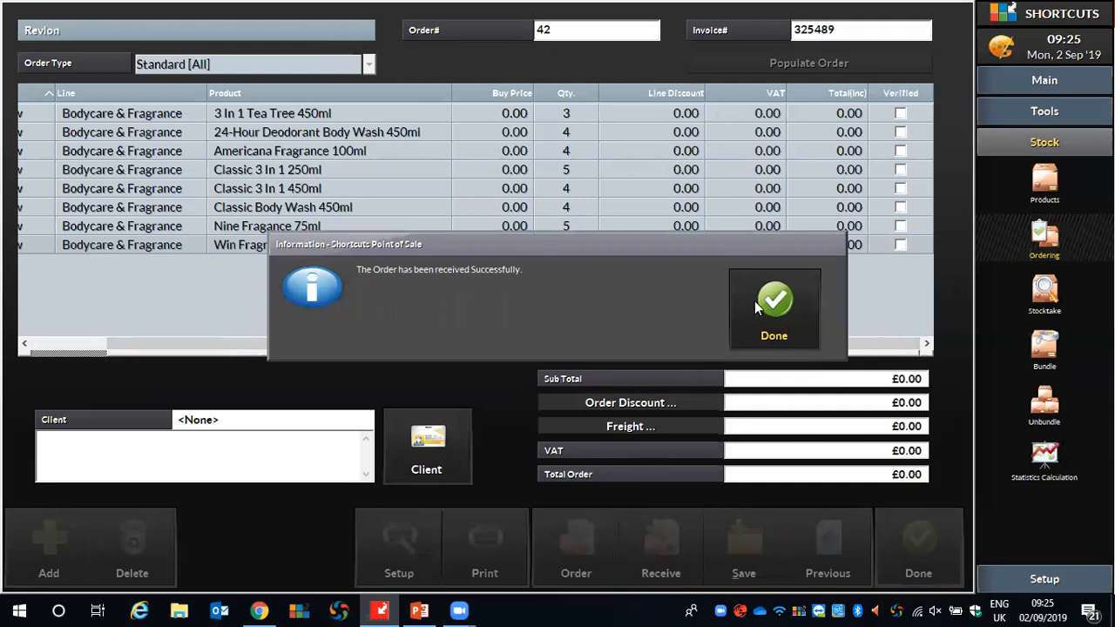
pyautogui.click(766, 300)
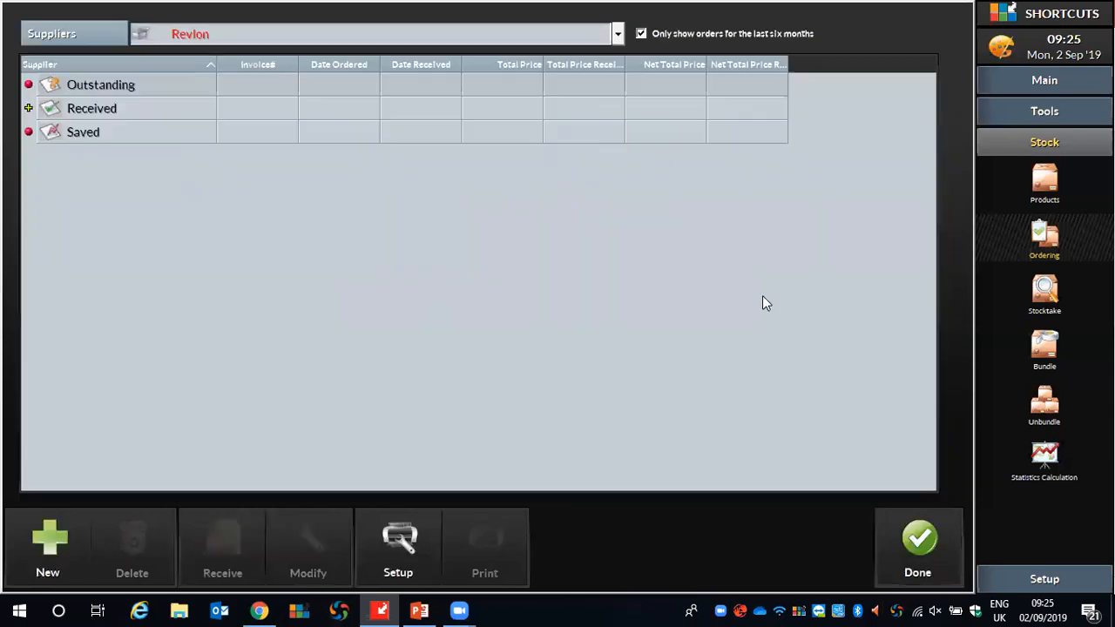
# Reopen the received Revlon order for modification, replace its invoice number, save the change and close the order.
pyautogui.click(28, 110)
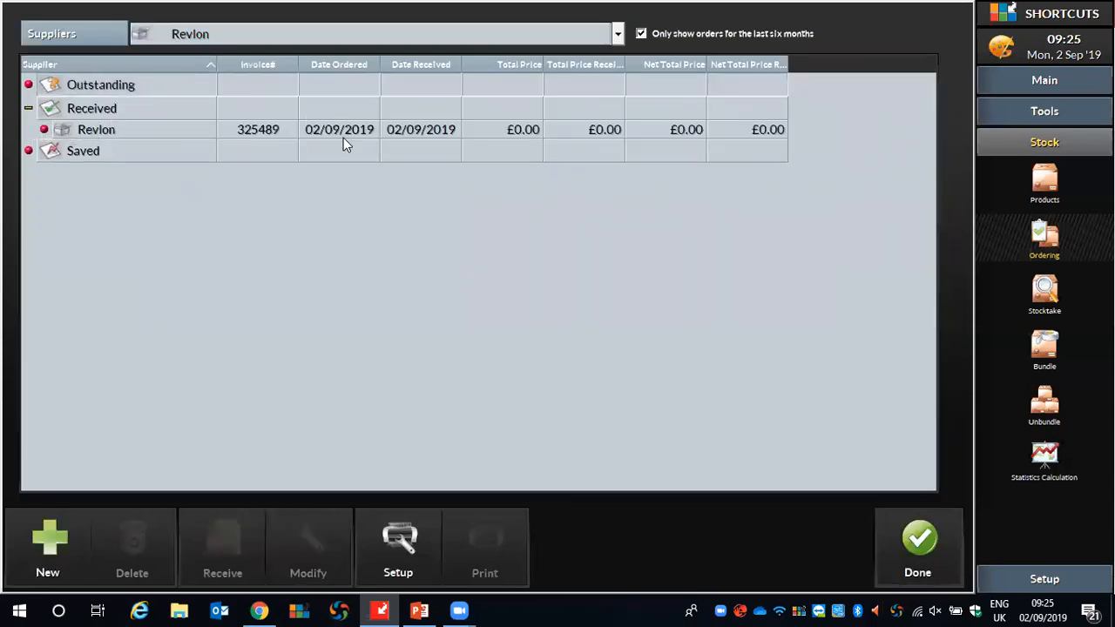
pyautogui.click(152, 131)
pyautogui.click(308, 558)
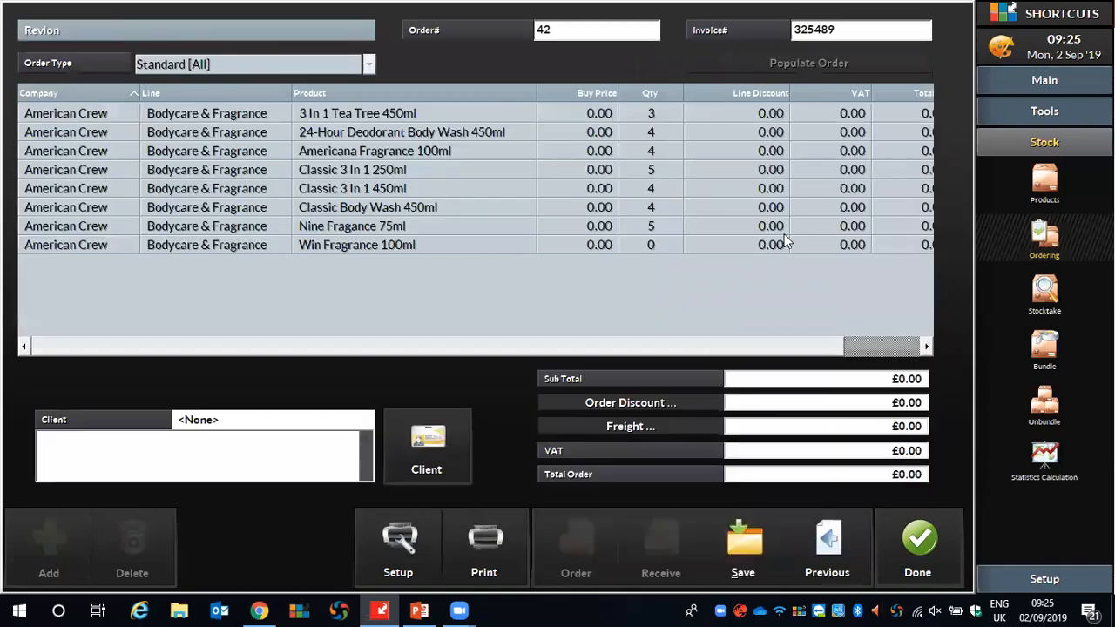
pyautogui.moveTo(846, 30); pyautogui.dragTo(722, 44)
pyautogui.write('12314')
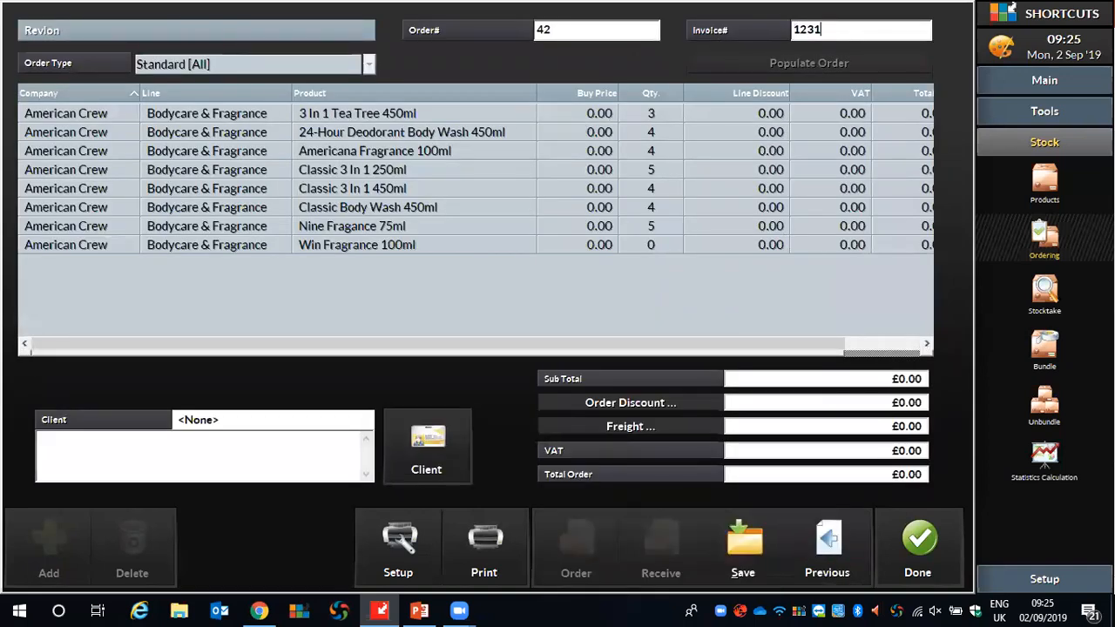
pyautogui.click(756, 558)
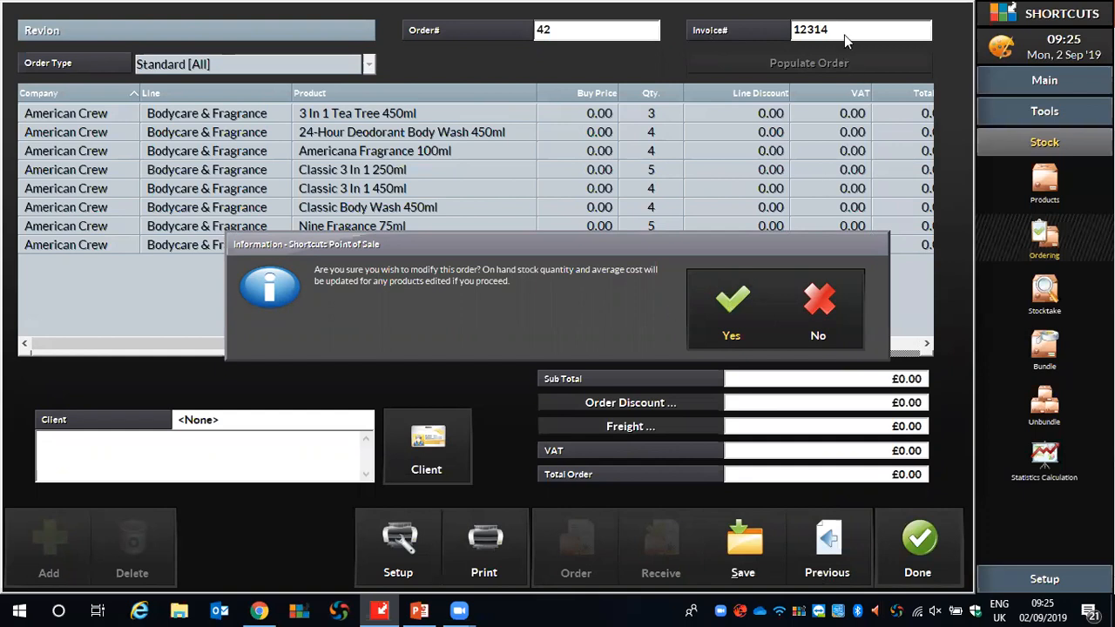
pyautogui.click(732, 303)
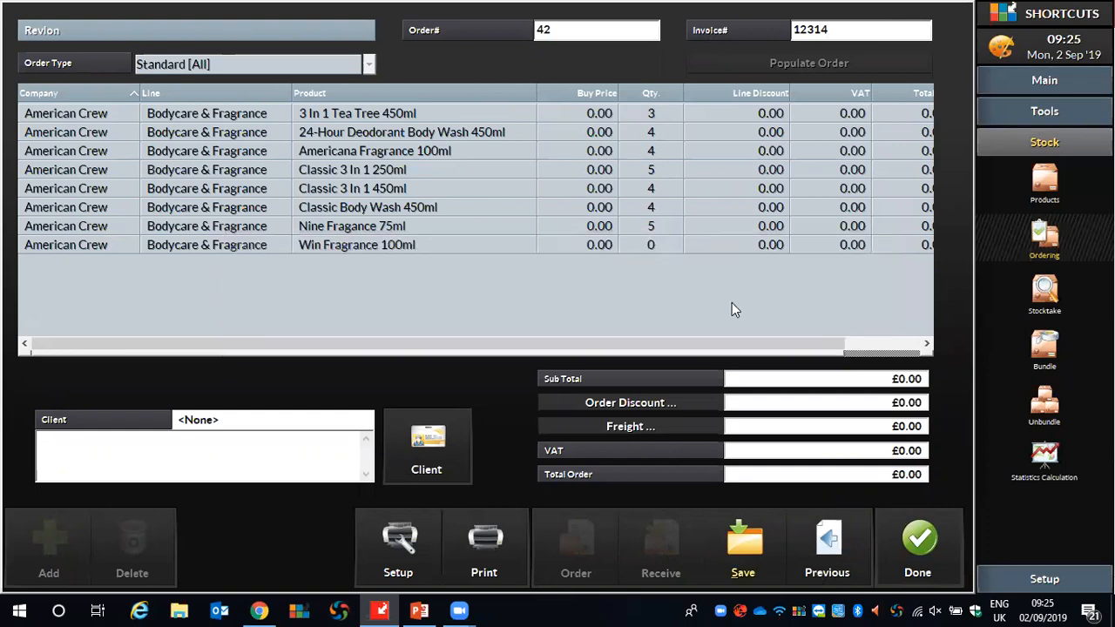
pyautogui.click(924, 538)
# Check the current stock levels of American Crew's Bodycare & Fragrance products, and close the product and stocktake screens.
pyautogui.click(1037, 292)
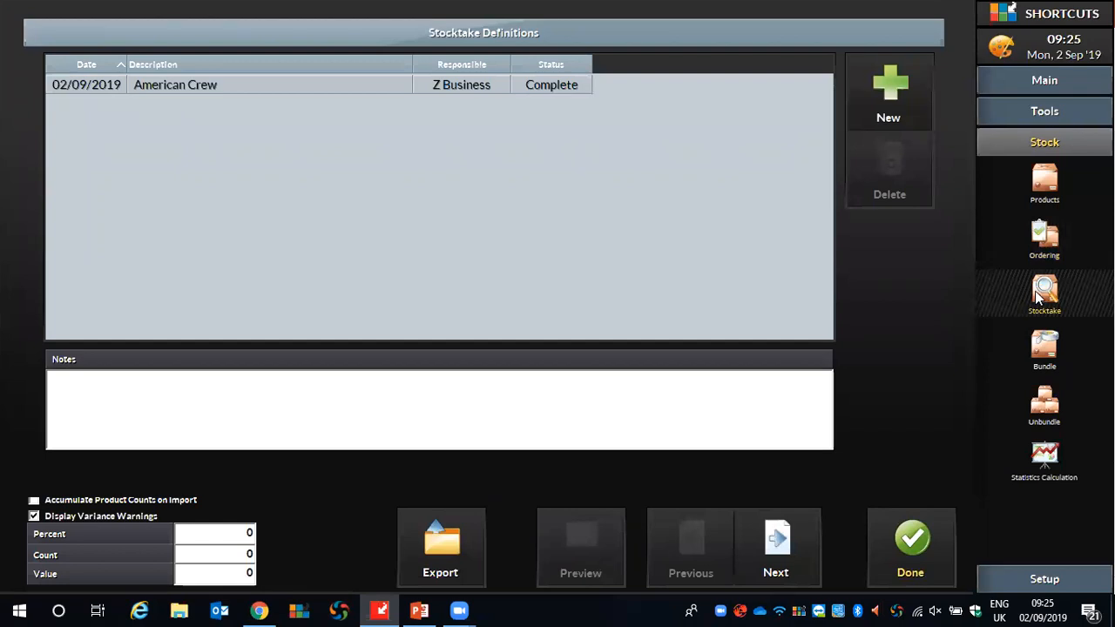
pyautogui.click(1048, 183)
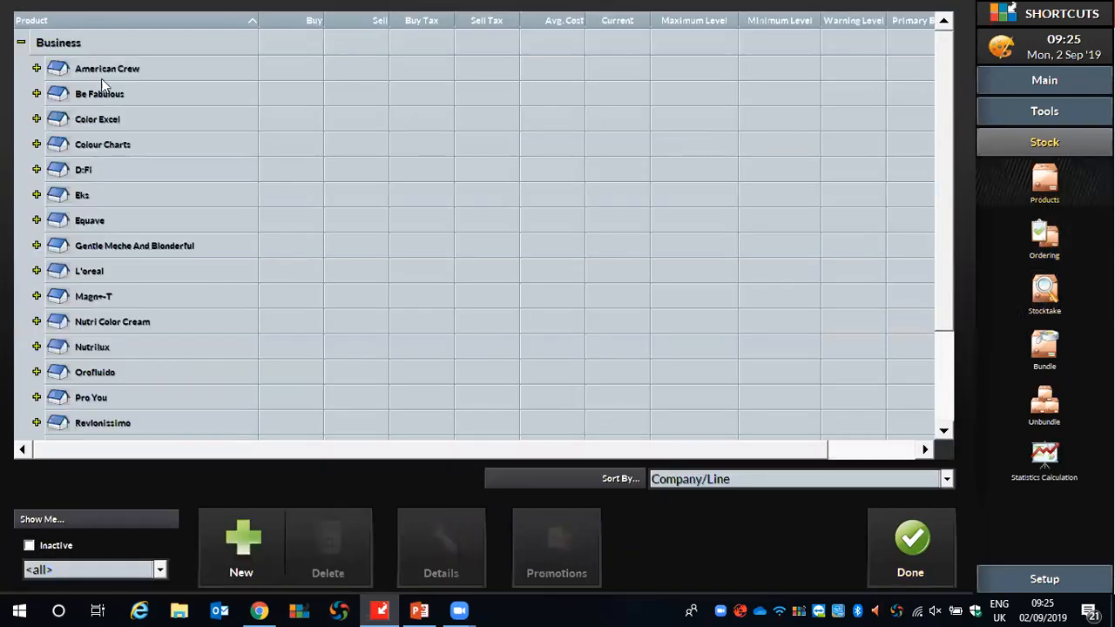
pyautogui.click(37, 93)
pyautogui.click(37, 94)
pyautogui.click(37, 68)
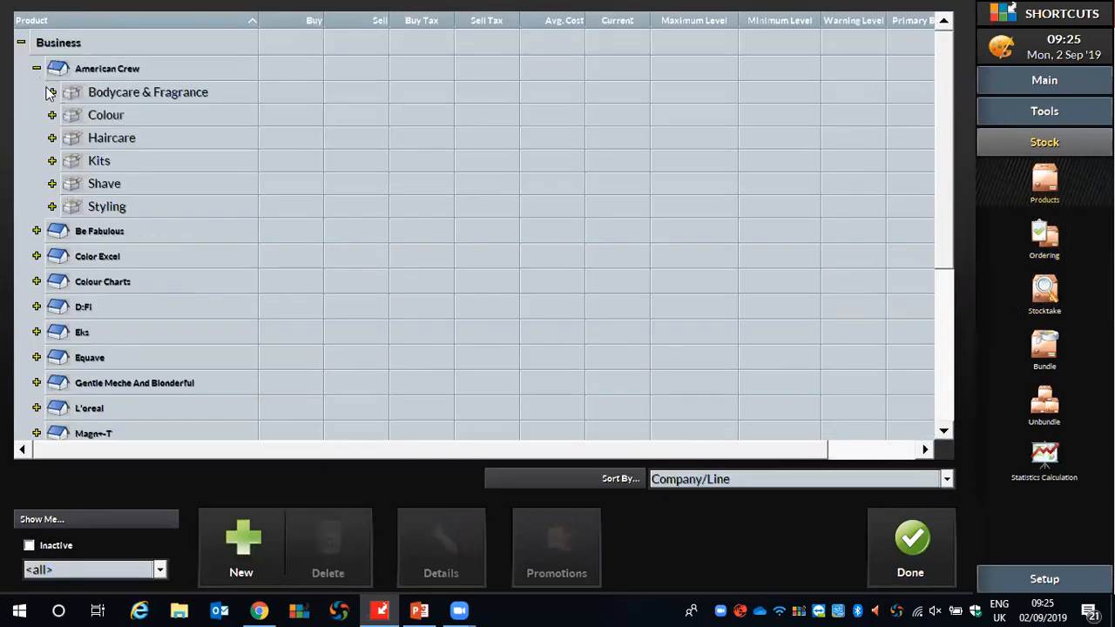
pyautogui.click(52, 93)
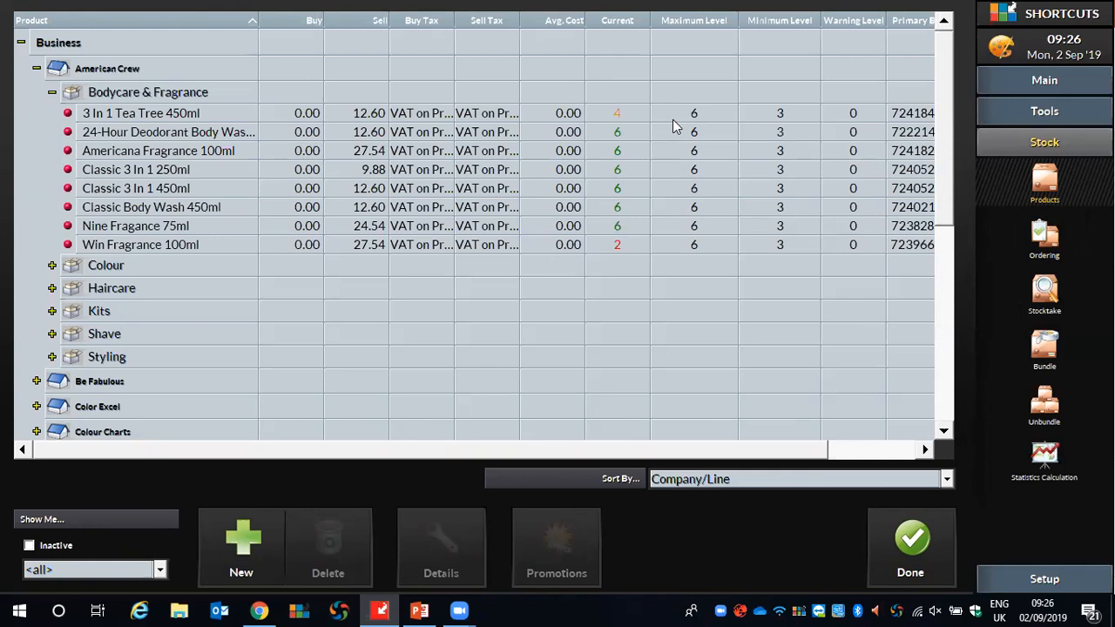
pyautogui.click(915, 542)
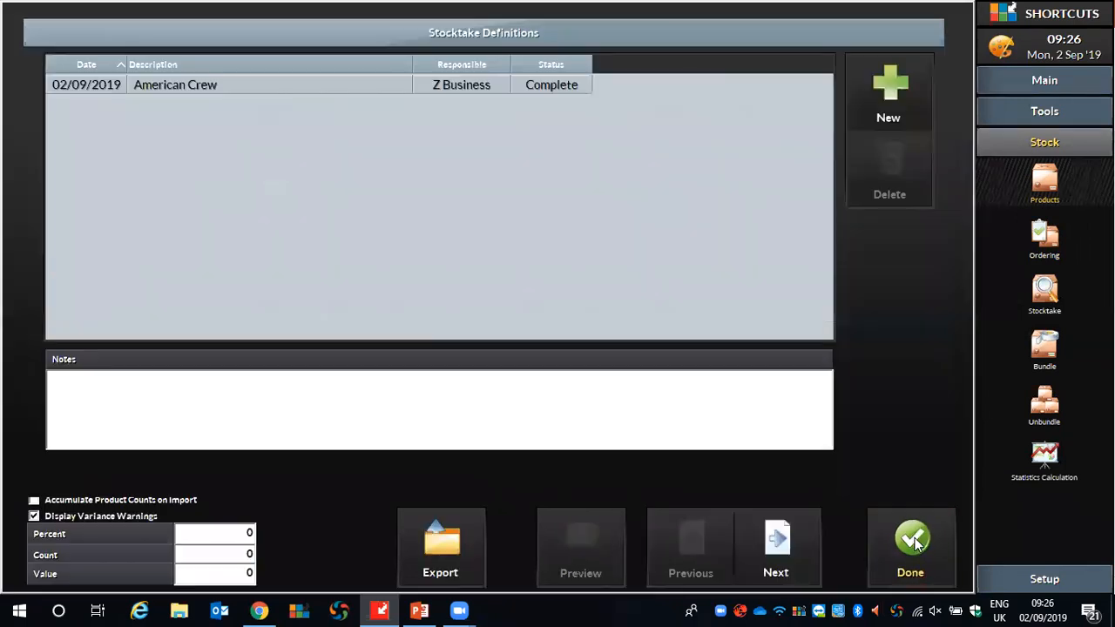
pyautogui.click(909, 523)
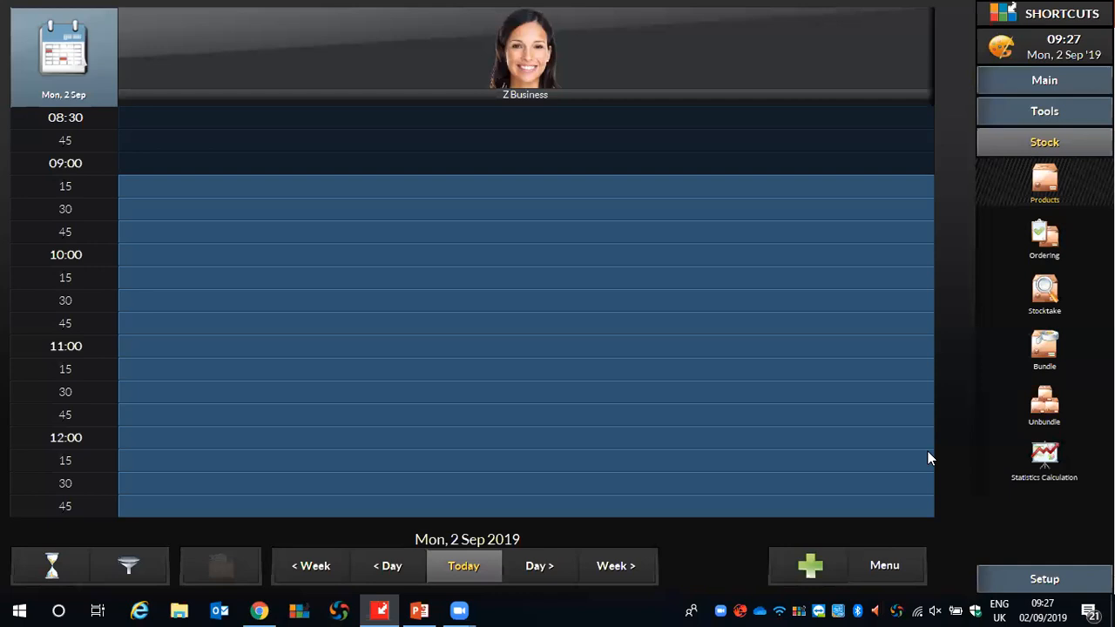
# Open the point of sale and select #BUSINESS as the client for the transaction.
pyautogui.click(1035, 75)
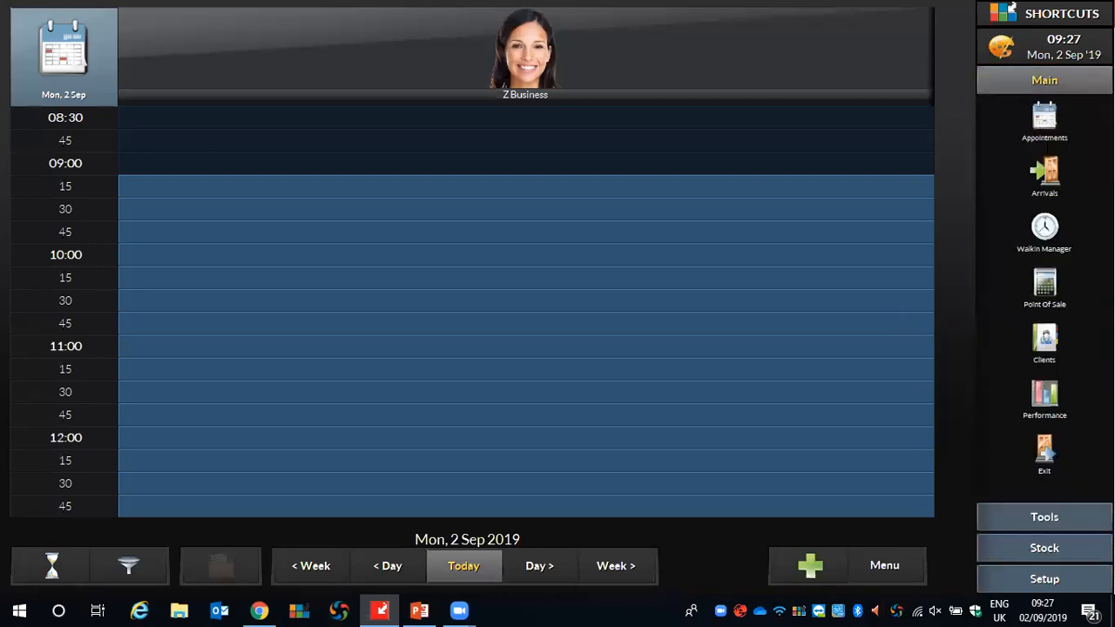
pyautogui.click(1046, 288)
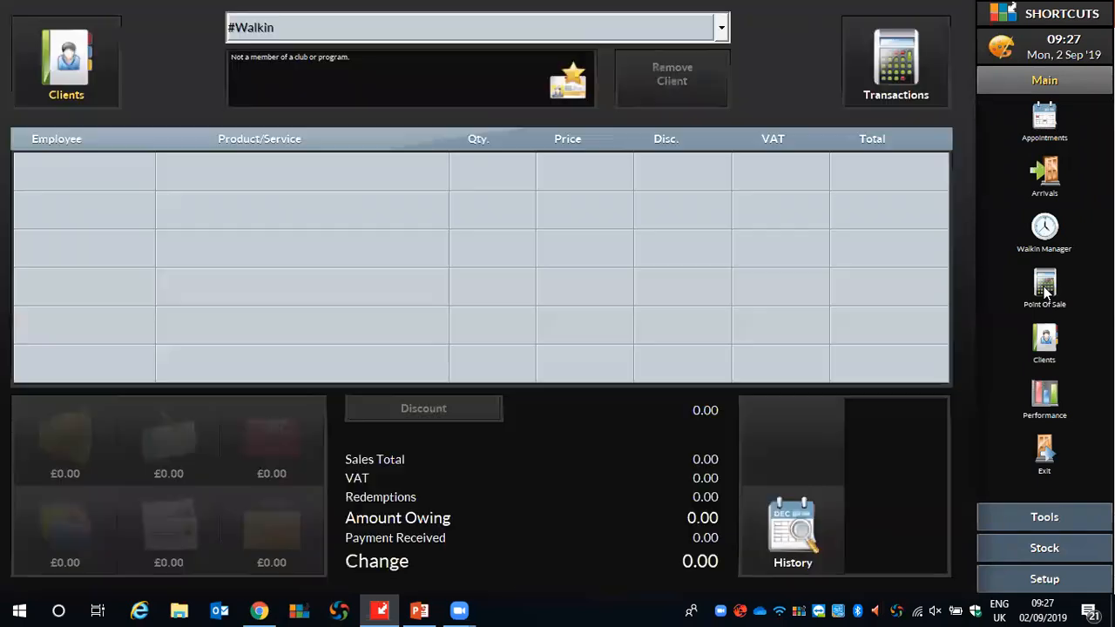
pyautogui.click(63, 45)
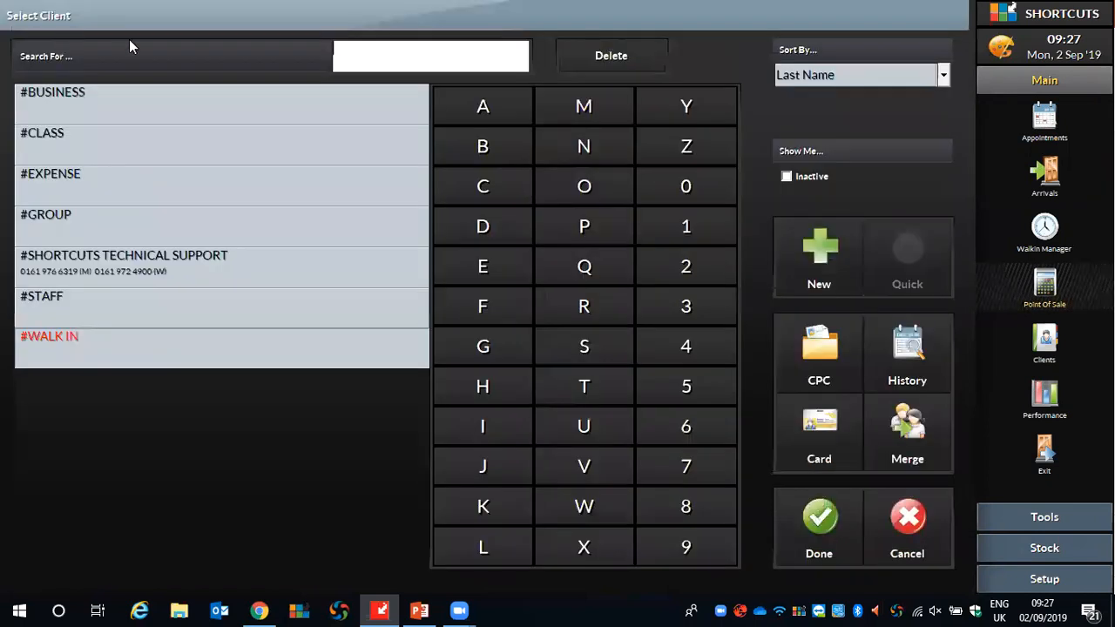
pyautogui.click(66, 99)
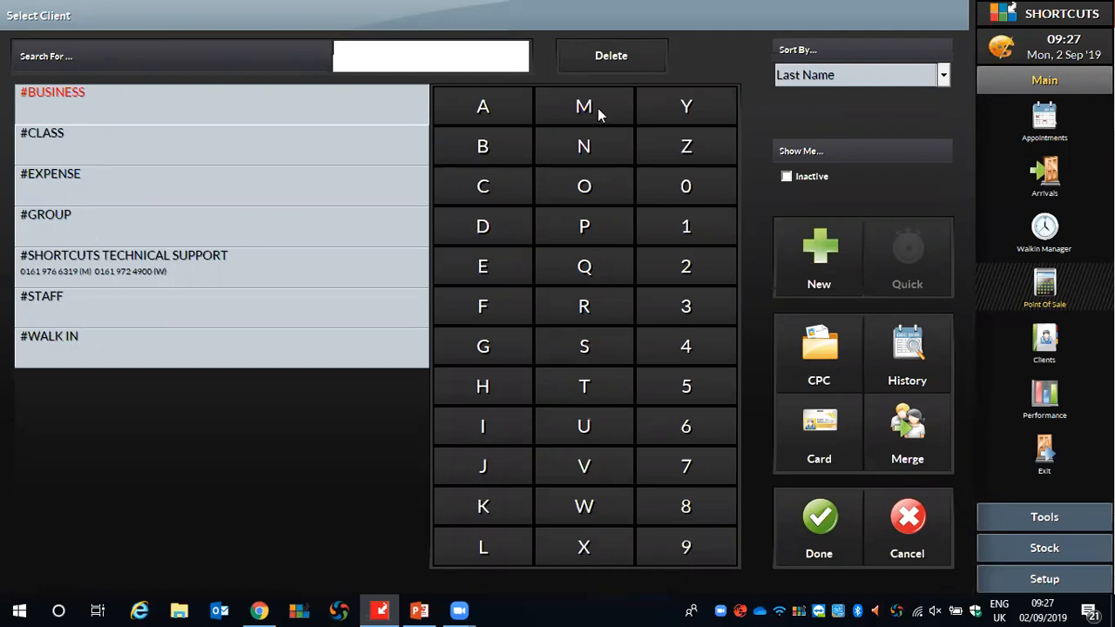
pyautogui.click(608, 61)
pyautogui.click(827, 514)
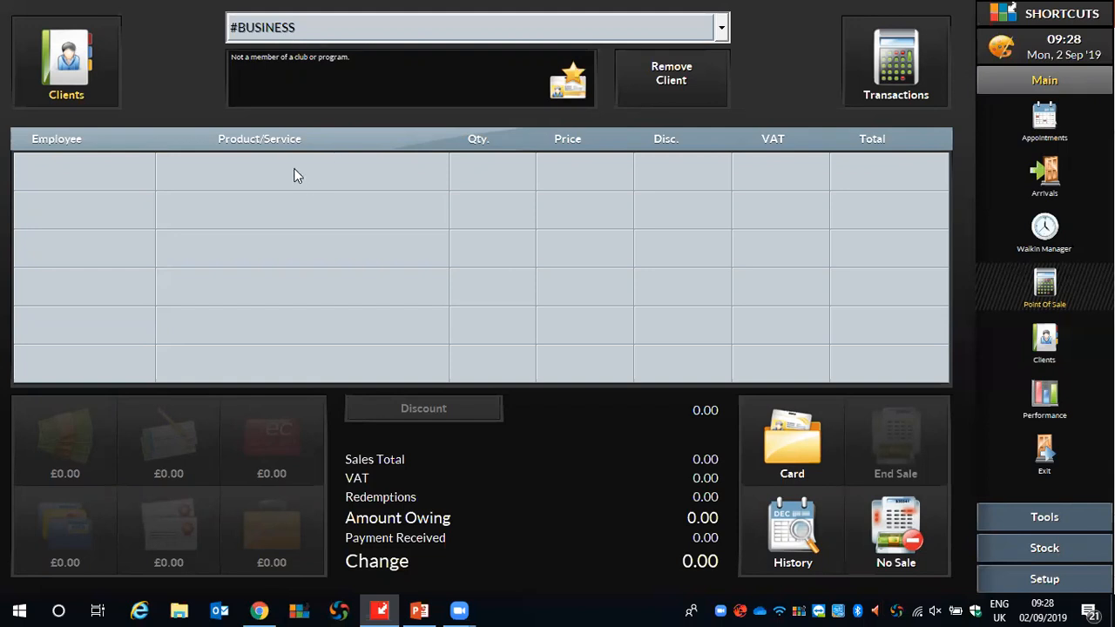
# Add one of each of the five American Crew Colour products to the sale under employee Z Business and end the sale.
pyautogui.click(239, 168)
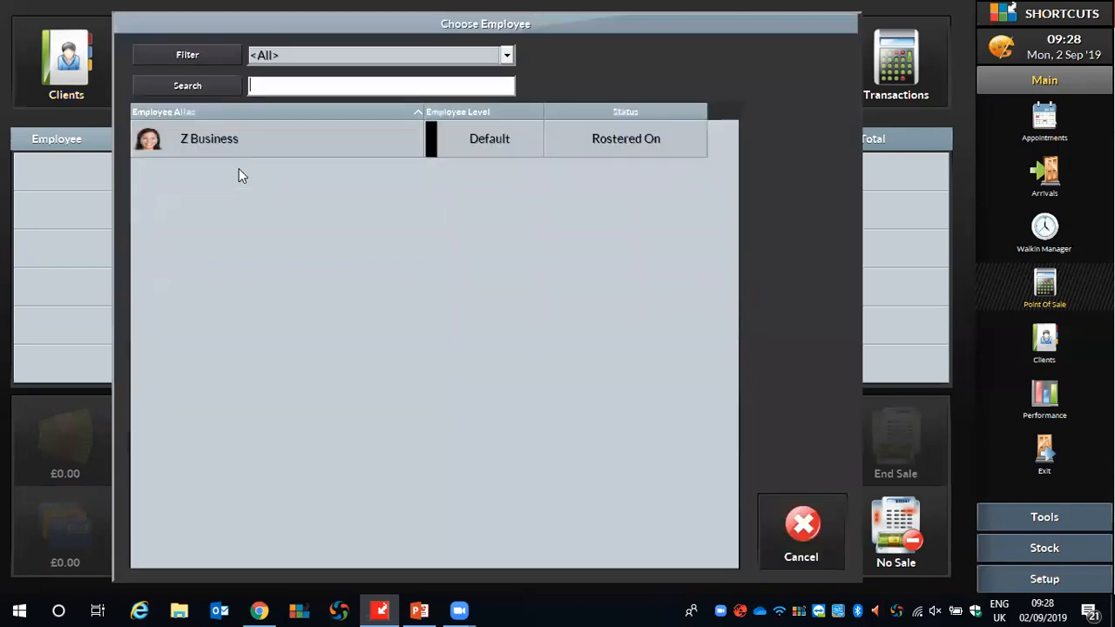
pyautogui.click(215, 140)
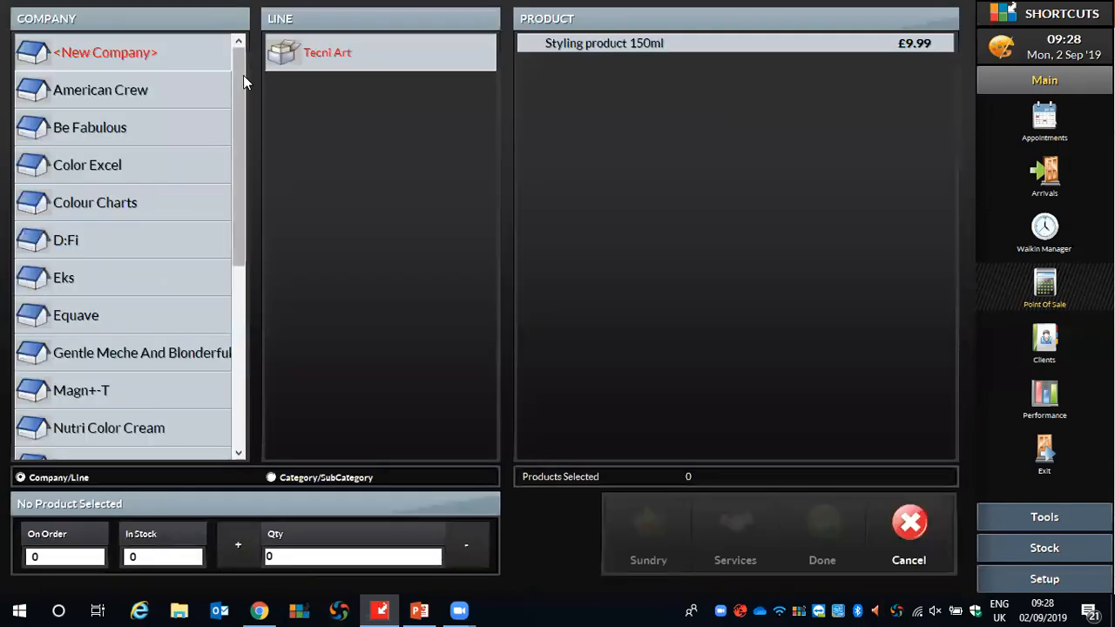
pyautogui.click(106, 95)
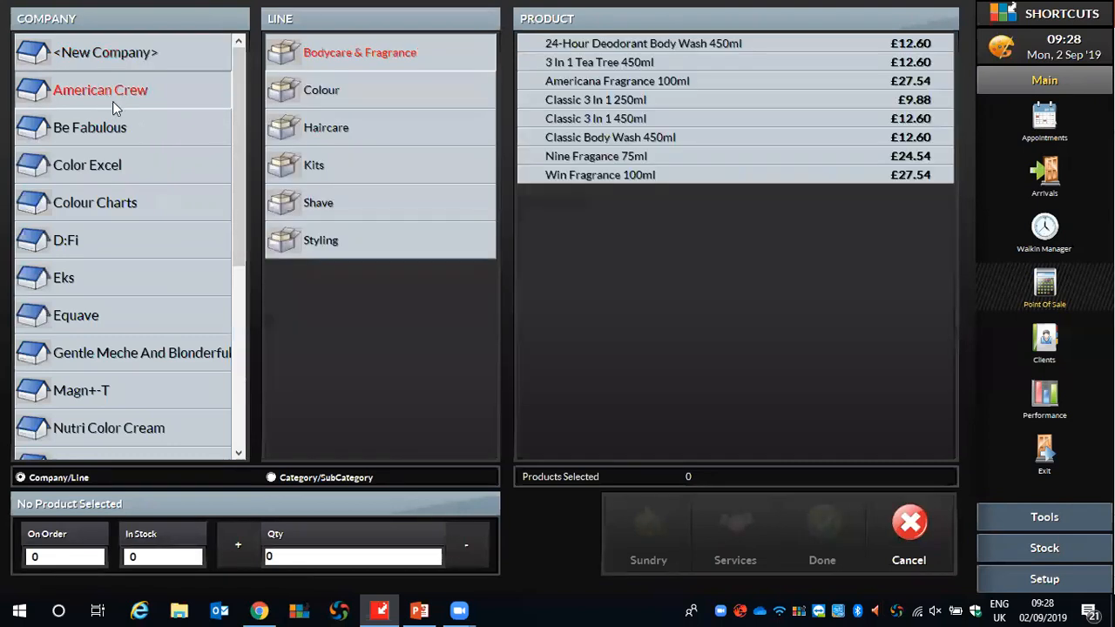
pyautogui.click(319, 92)
pyautogui.click(613, 42)
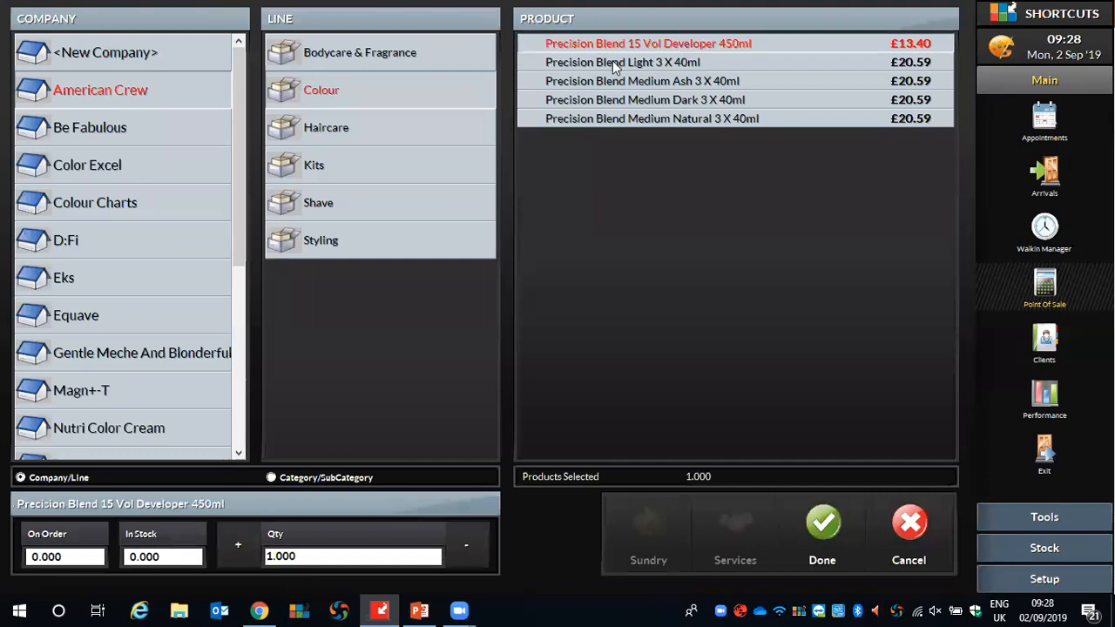
pyautogui.click(612, 61)
pyautogui.click(618, 81)
pyautogui.click(618, 100)
pyautogui.click(627, 119)
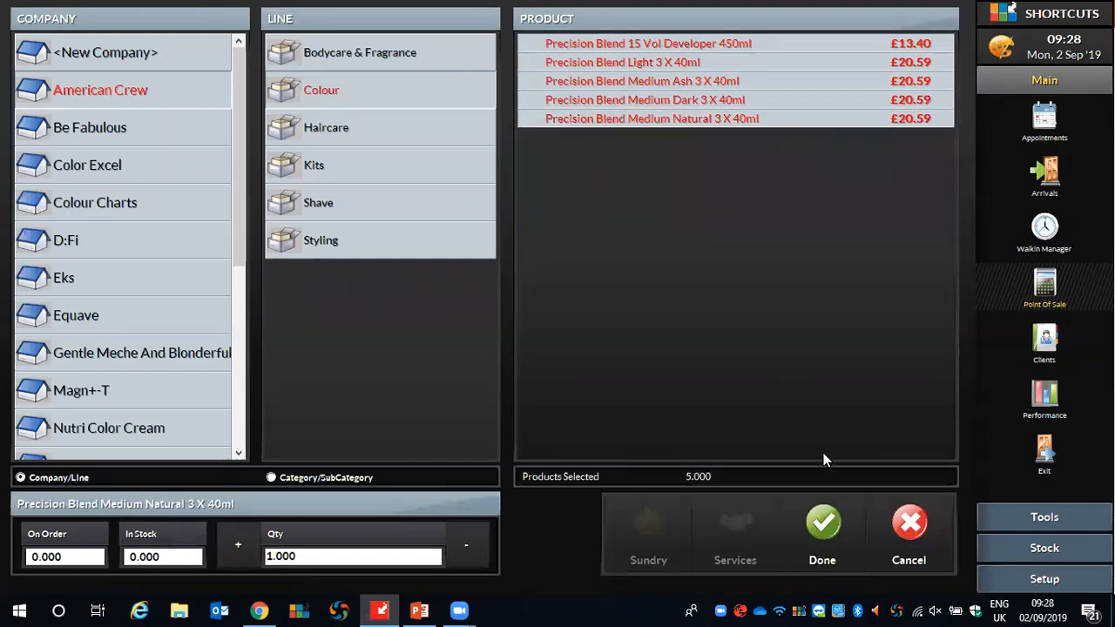
pyautogui.click(824, 514)
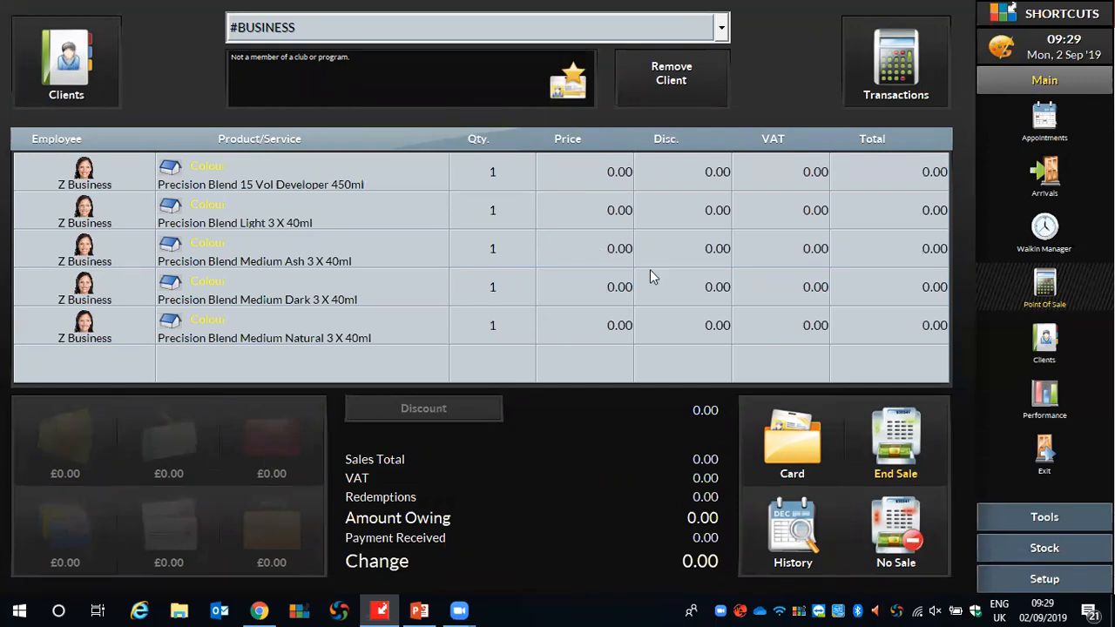
pyautogui.click(900, 436)
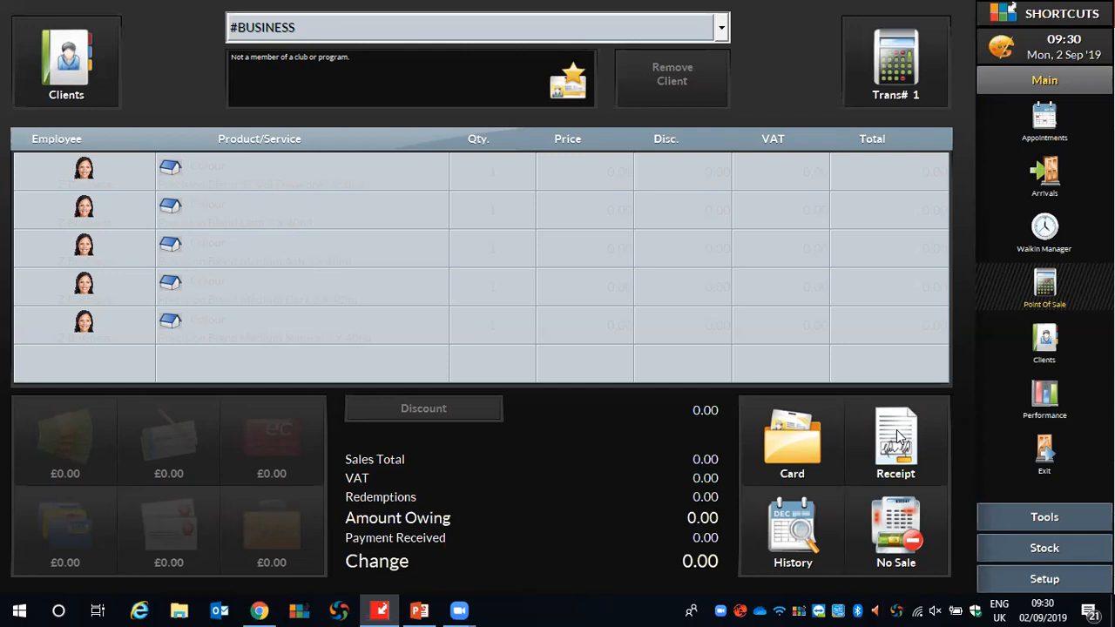
# View the Professional Stock Usage report from the Stock reports for 02 September 2019 and close it.
pyautogui.click(1039, 520)
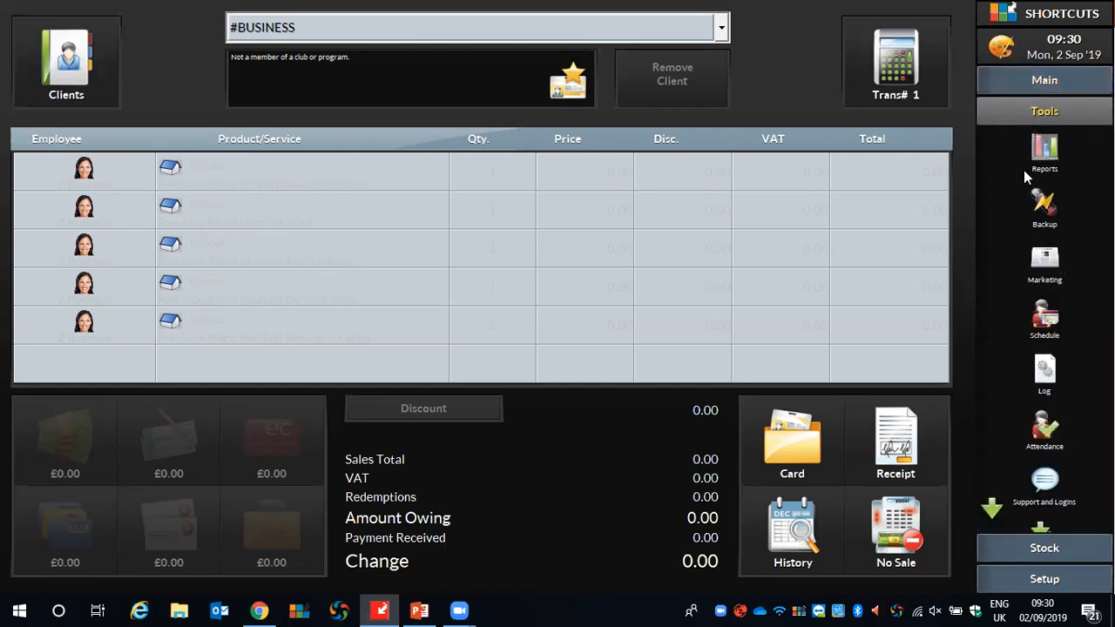
pyautogui.click(1042, 146)
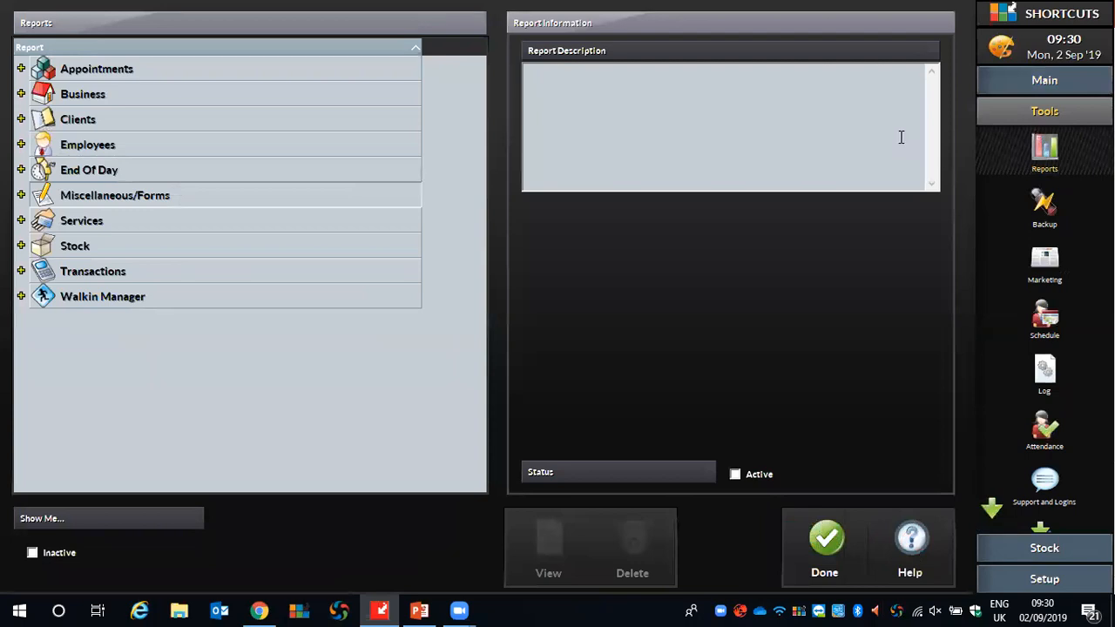
pyautogui.click(22, 247)
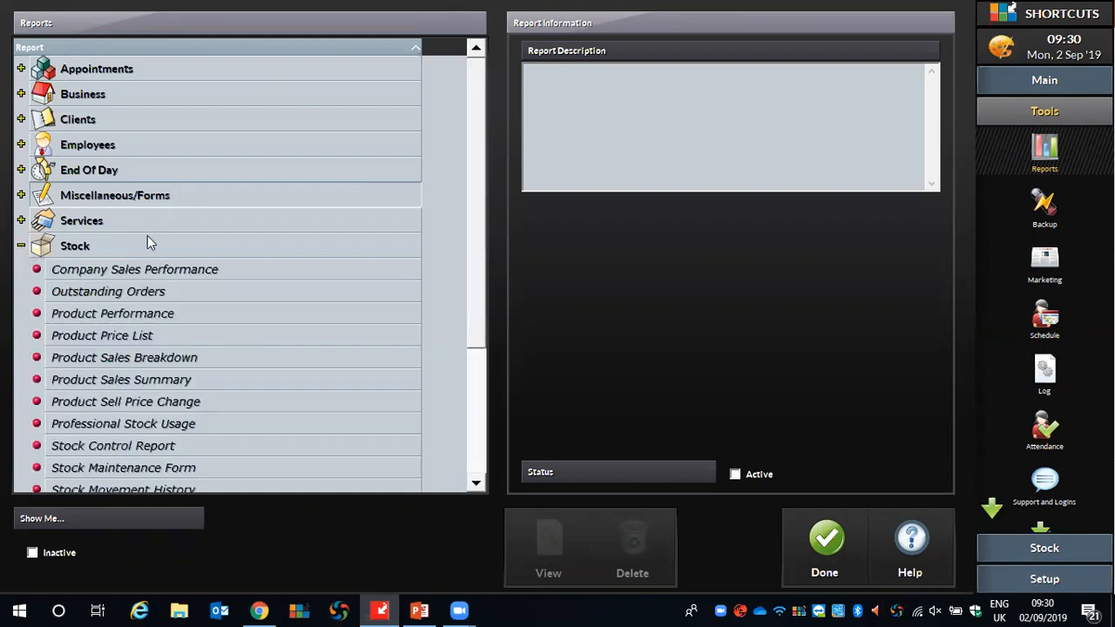
pyautogui.scroll(-1, 154, 233)
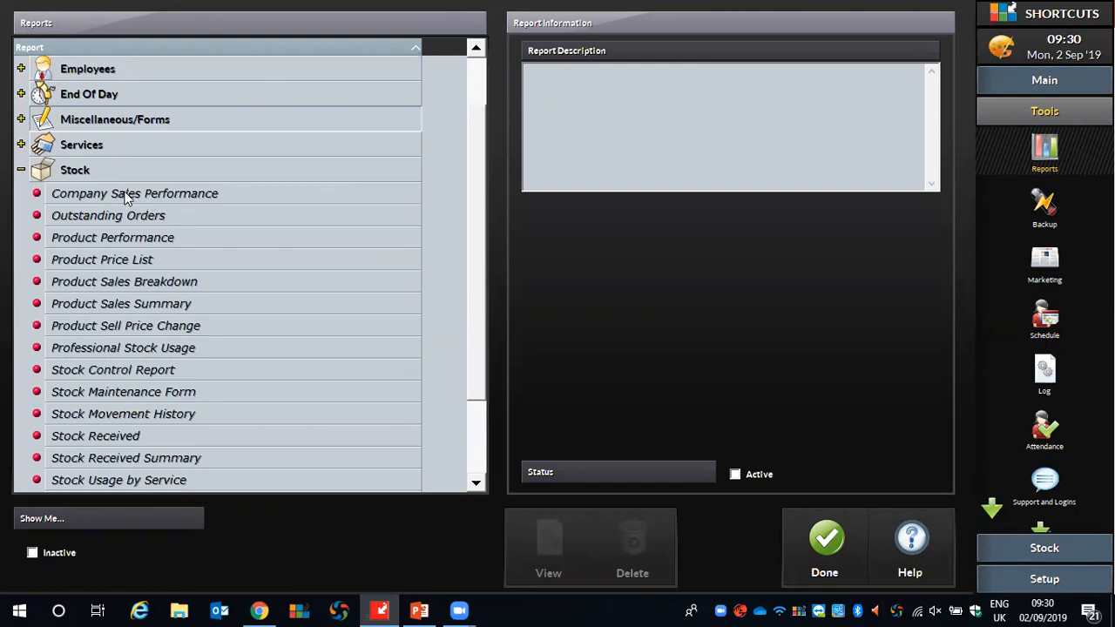
pyautogui.scroll(-2, 122, 197)
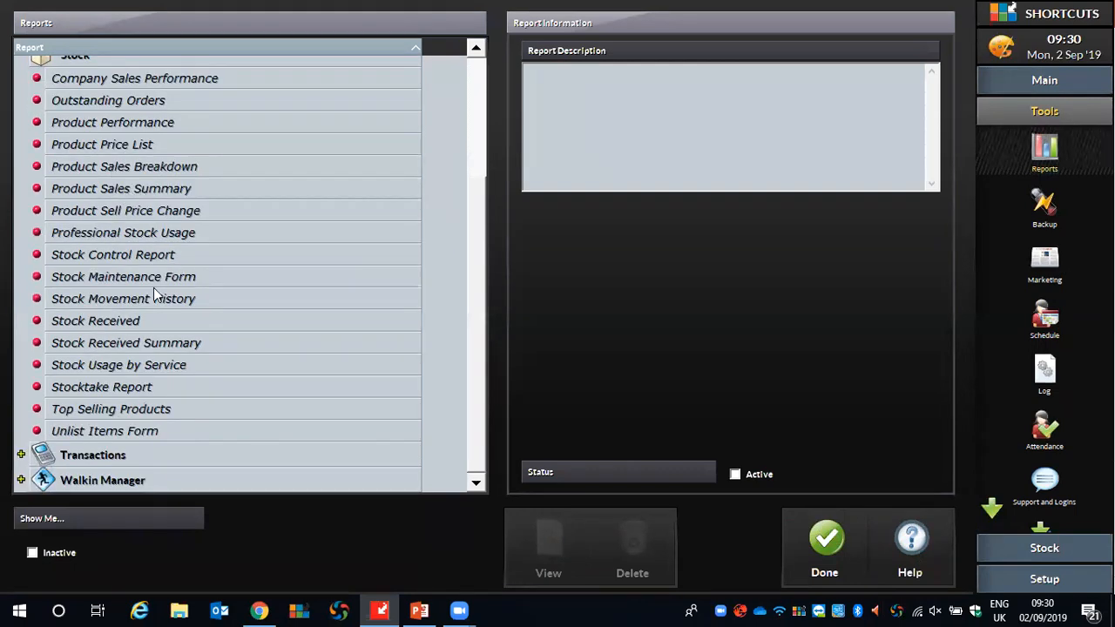
pyautogui.click(122, 232)
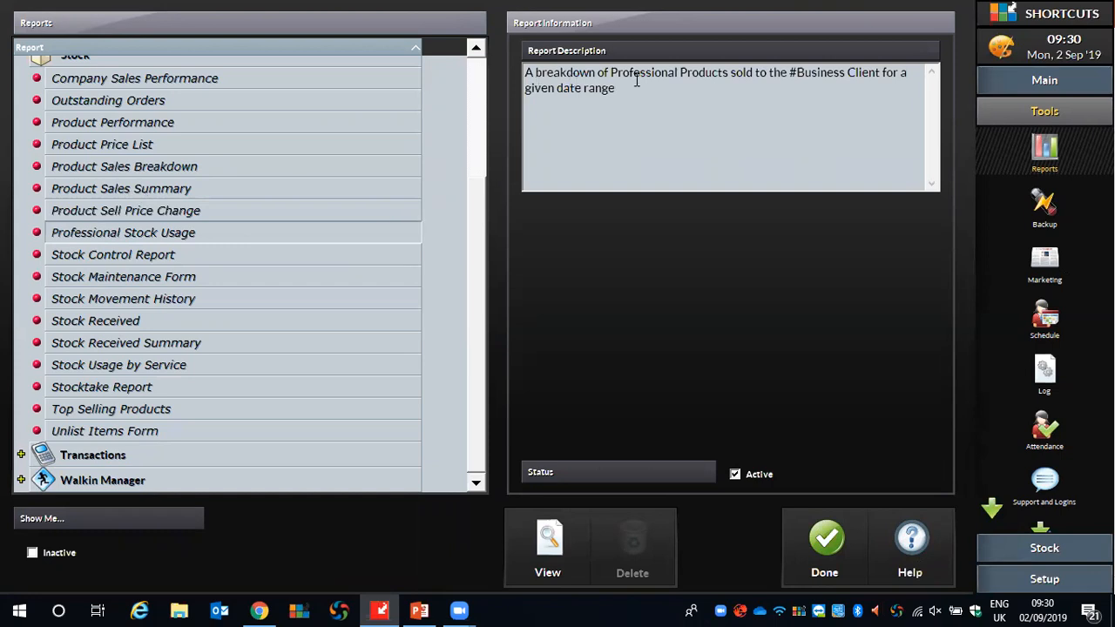
pyautogui.moveTo(789, 73); pyautogui.dragTo(849, 75)
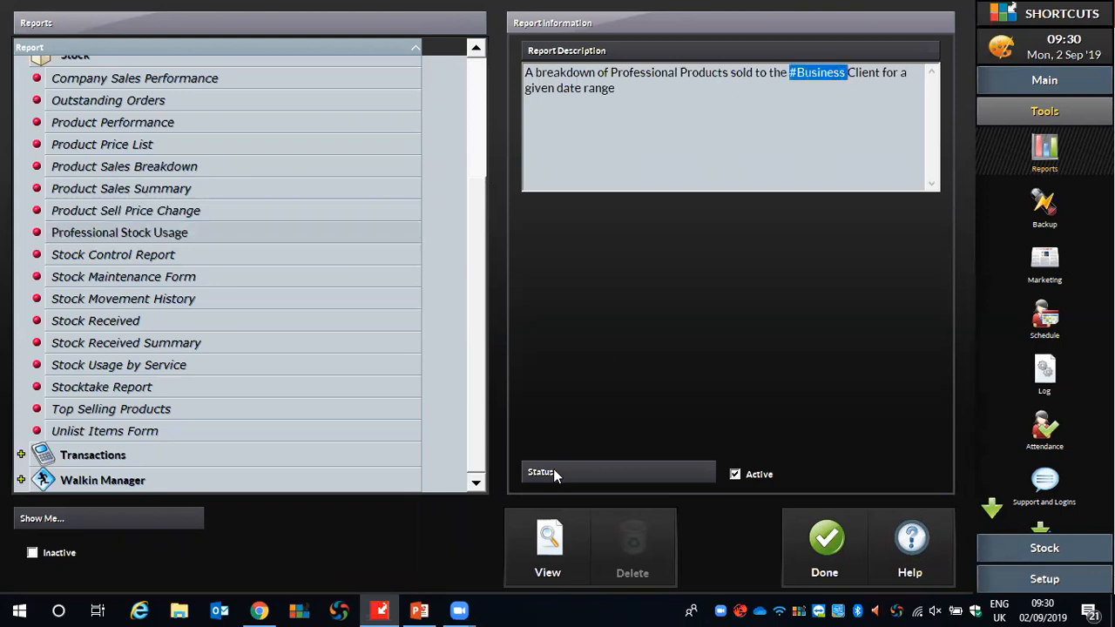
pyautogui.click(544, 536)
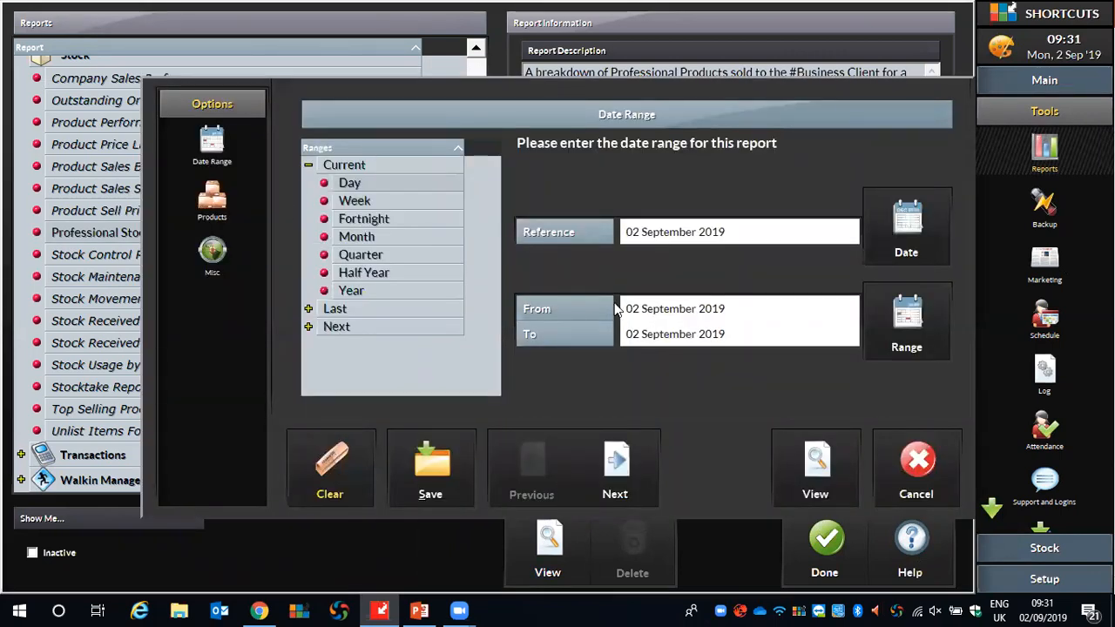
pyautogui.click(831, 454)
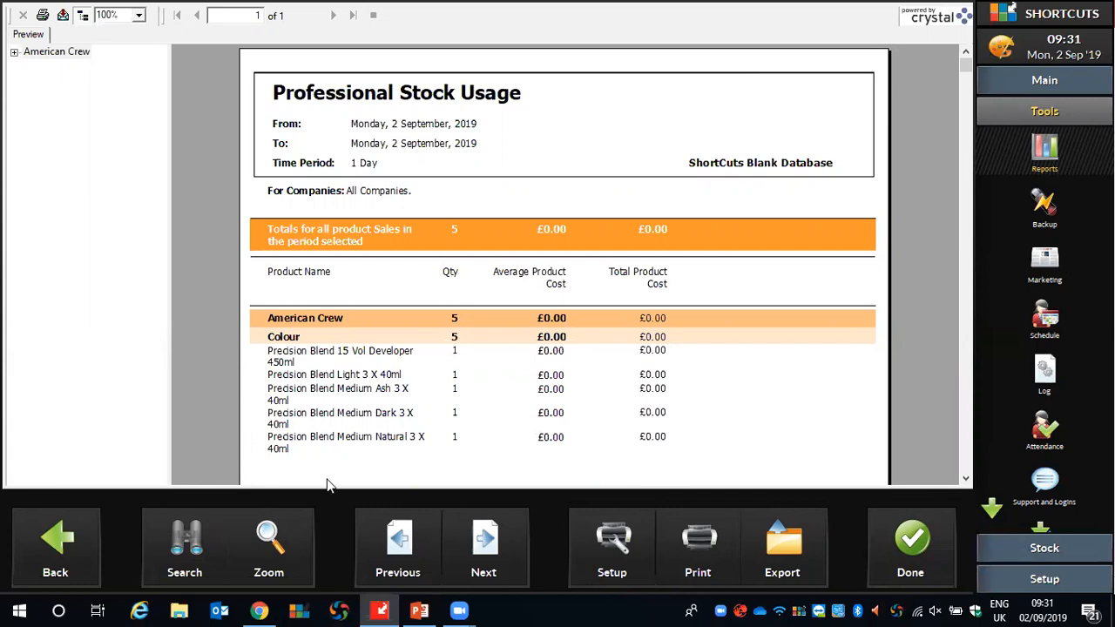
pyautogui.click(39, 545)
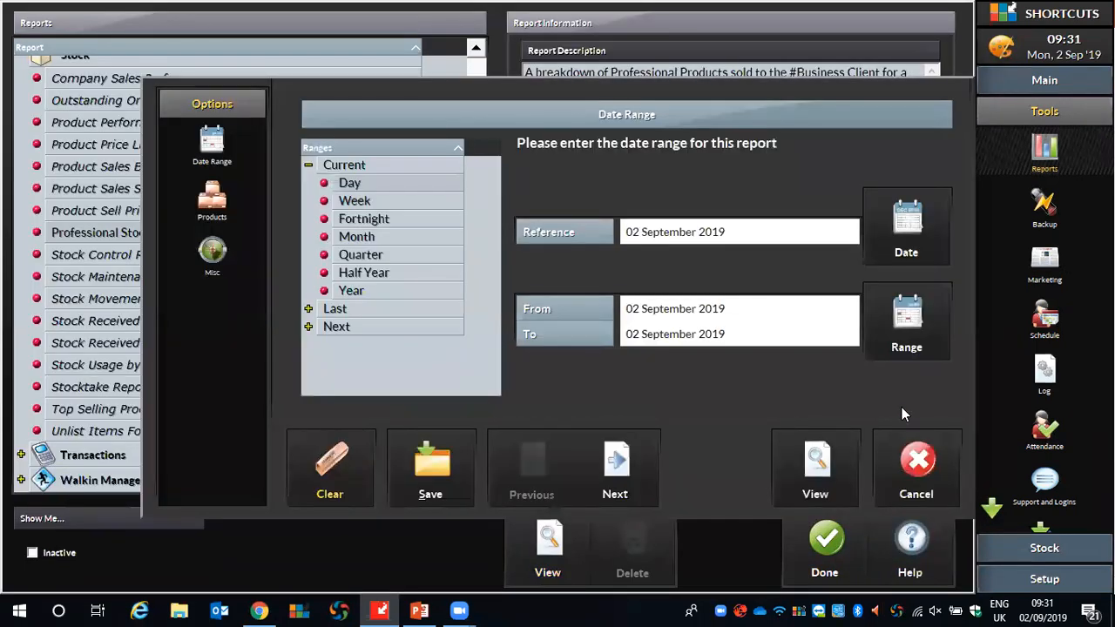
pyautogui.click(915, 460)
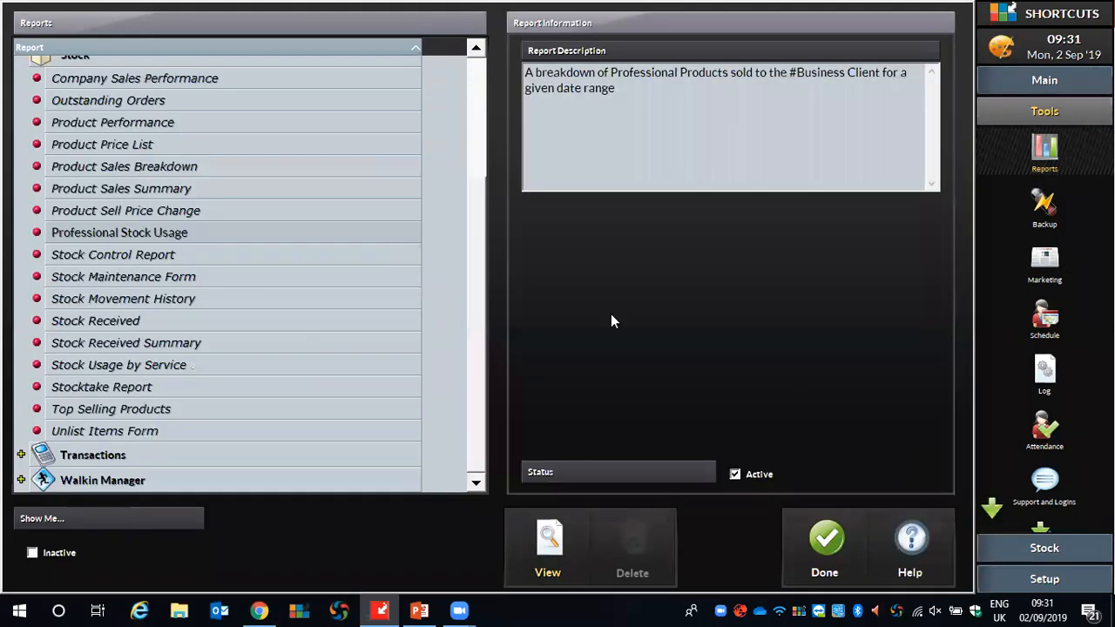
# Review the miscellaneous parameters of the Stock Control Report and generate it for 02 September 2019.
pyautogui.click(70, 260)
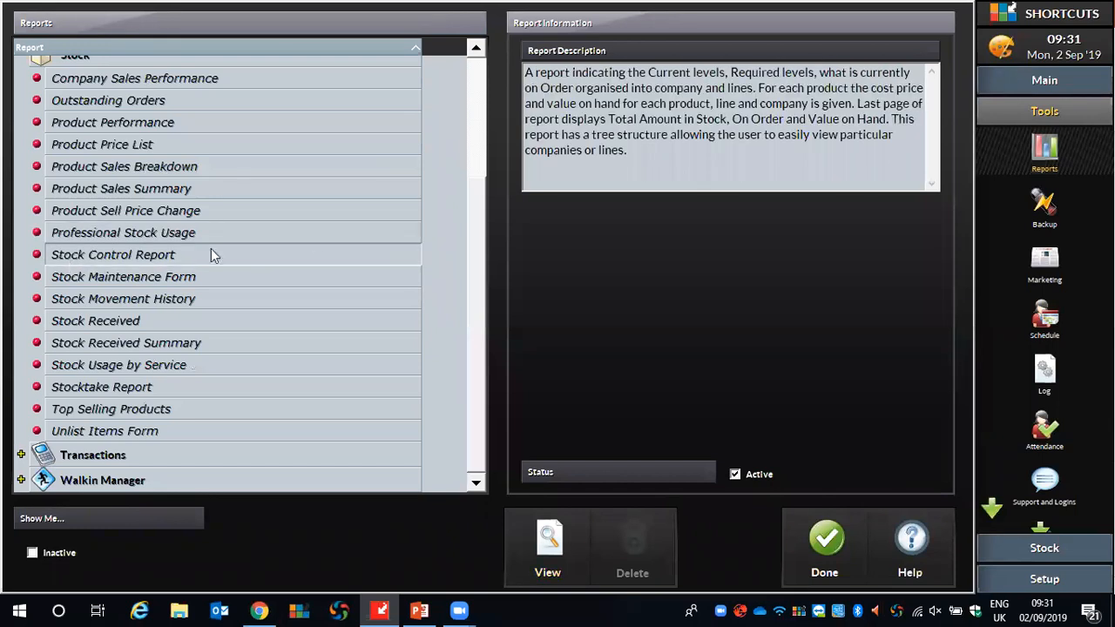
pyautogui.click(560, 554)
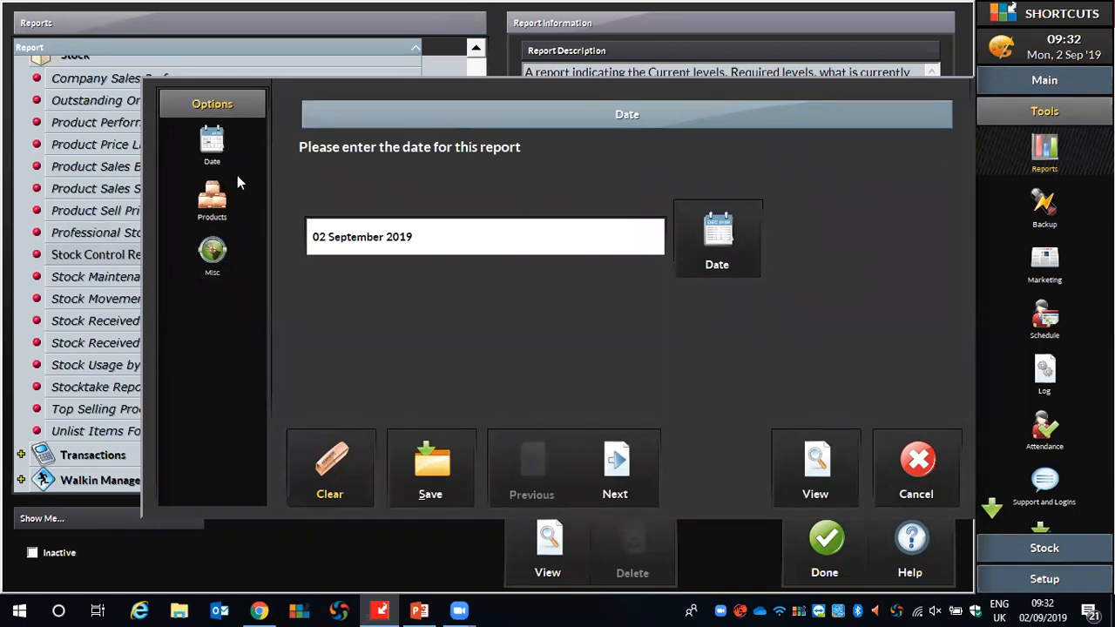
pyautogui.click(214, 250)
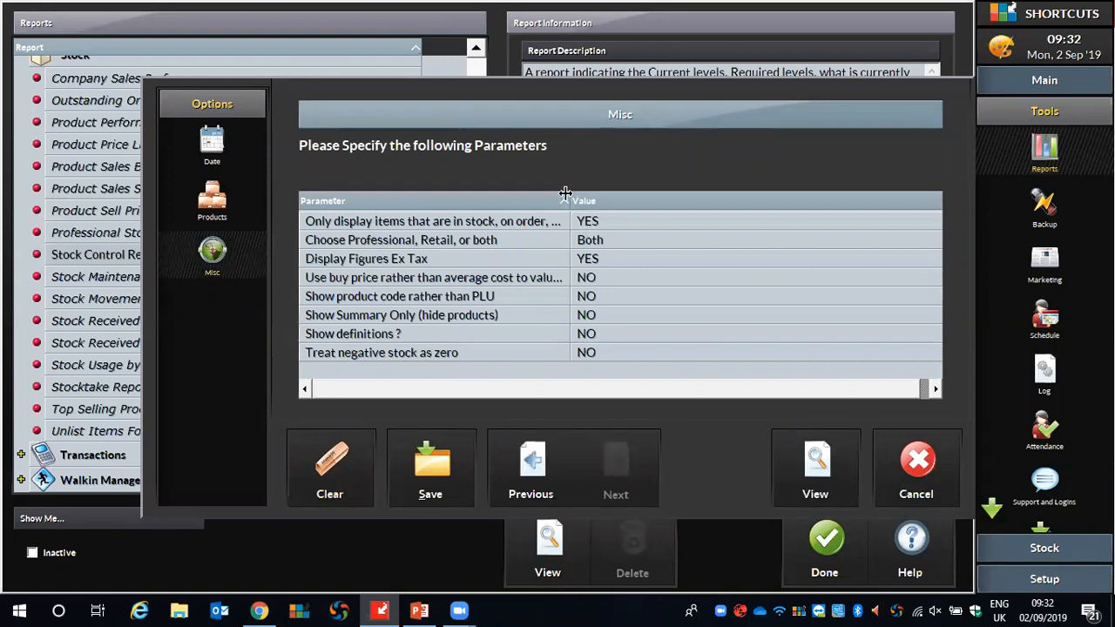
pyautogui.moveTo(571, 200); pyautogui.dragTo(683, 201)
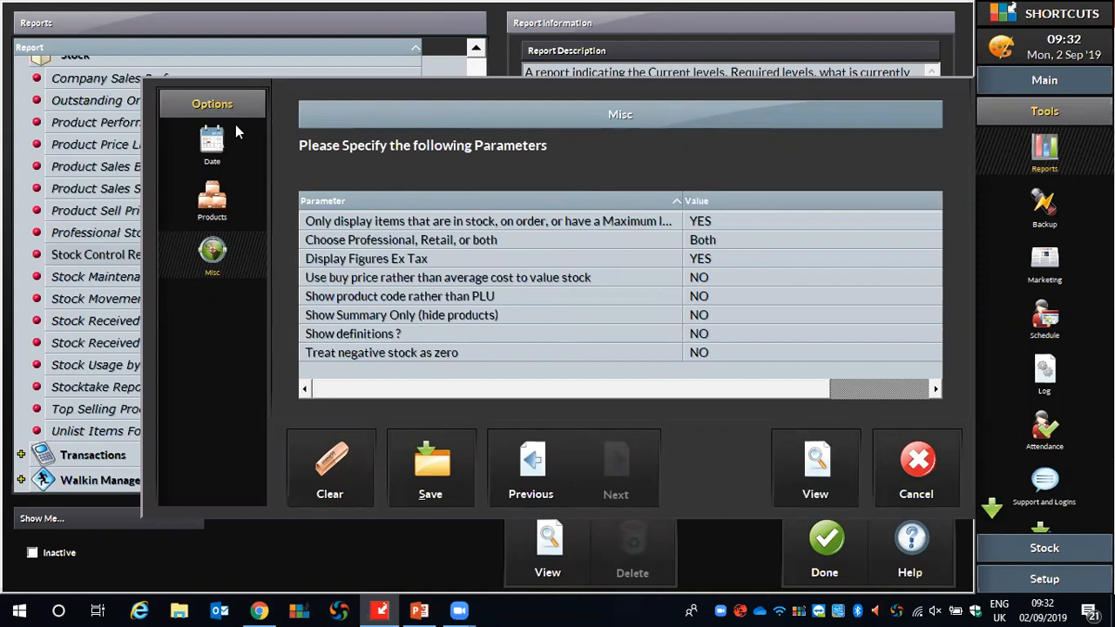
pyautogui.click(214, 144)
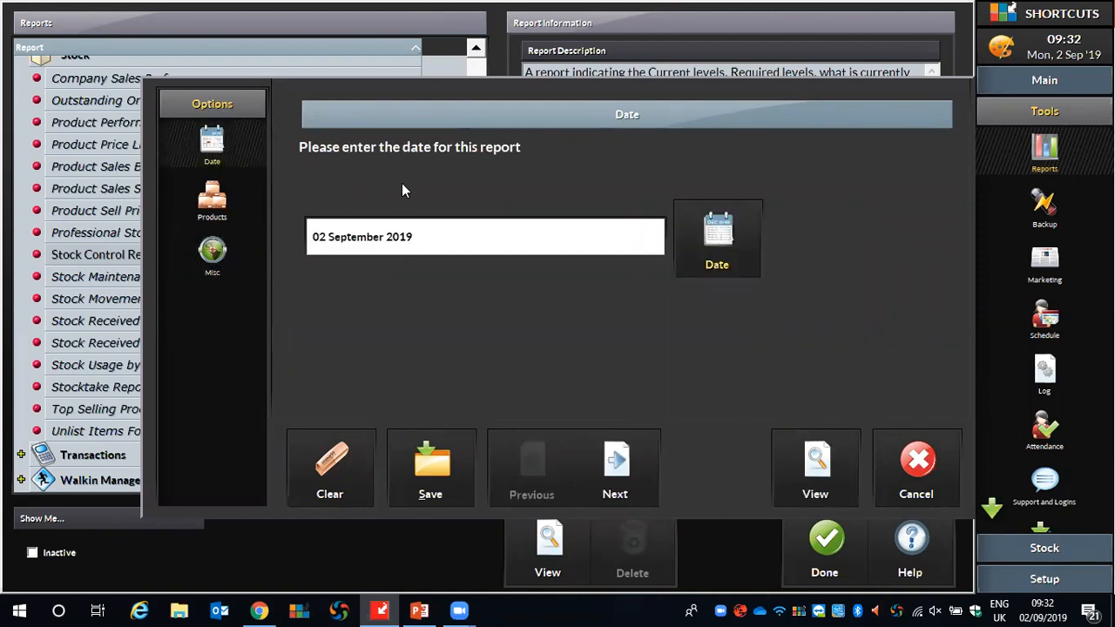
pyautogui.click(816, 470)
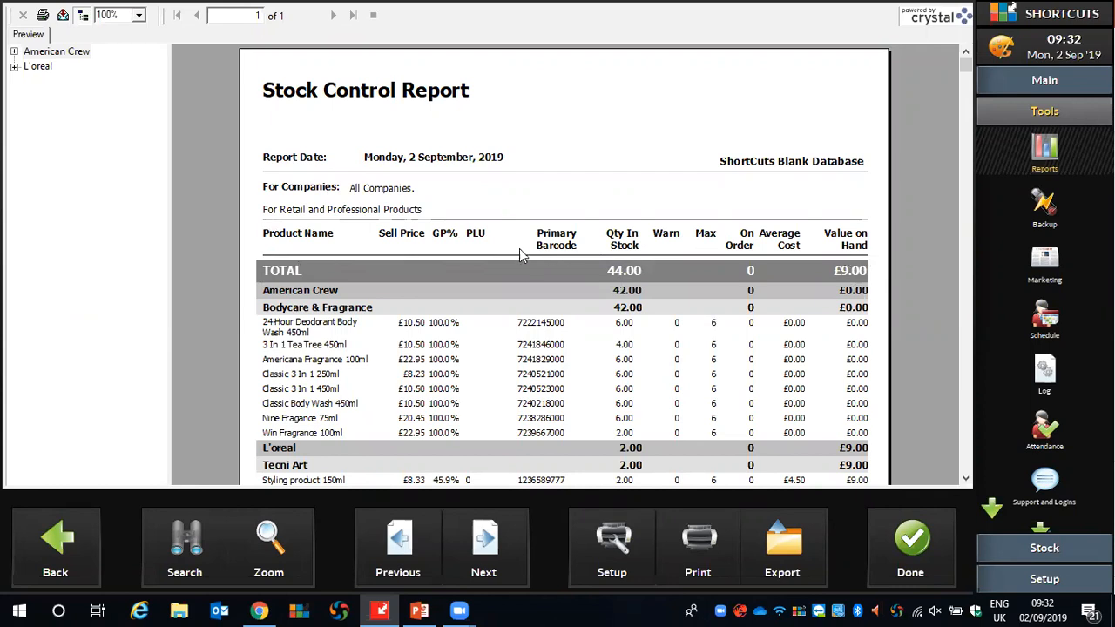
# Examine the Stock Control Report's stock quantities and values, try its export option, and close the report and the reports list.
pyautogui.scroll(-3, 519, 248)
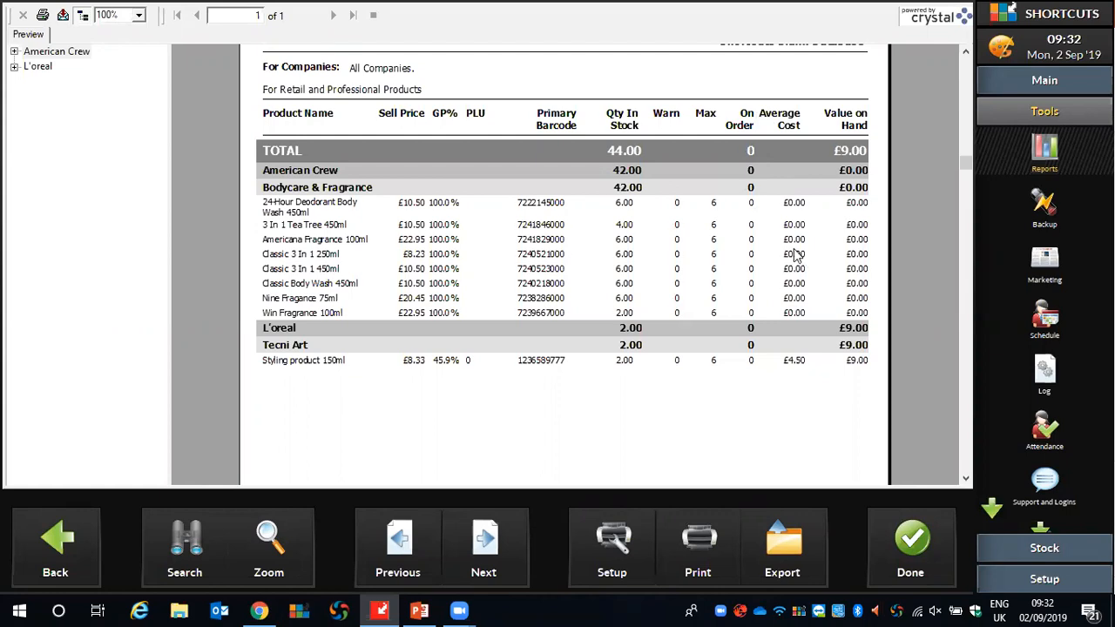
pyautogui.scroll(3, 761, 360)
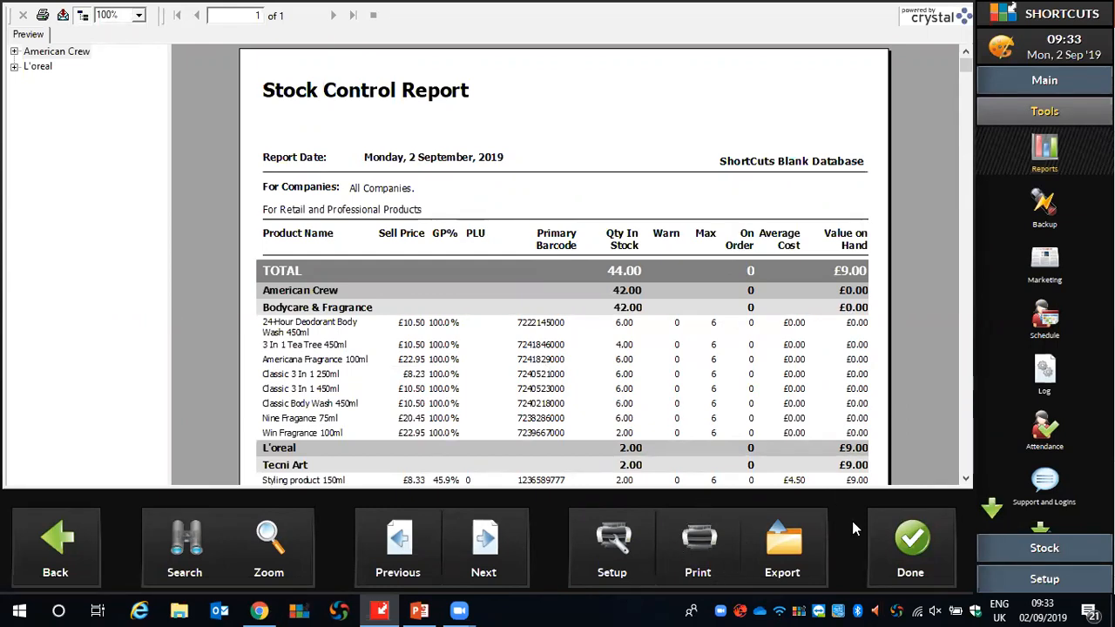
pyautogui.click(787, 530)
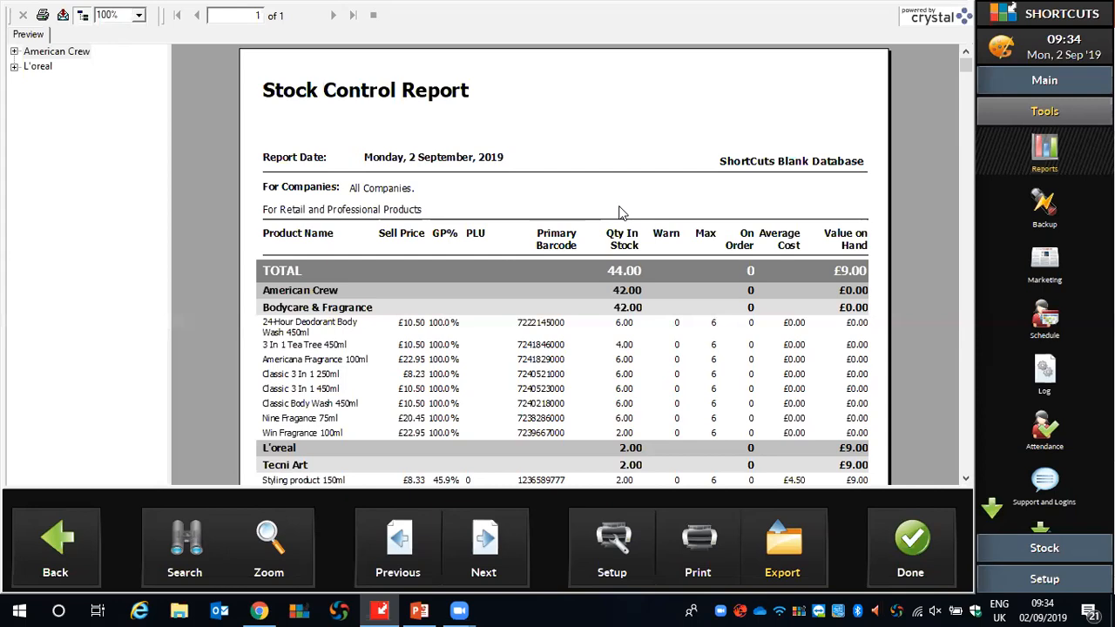
pyautogui.click(910, 549)
pyautogui.click(807, 552)
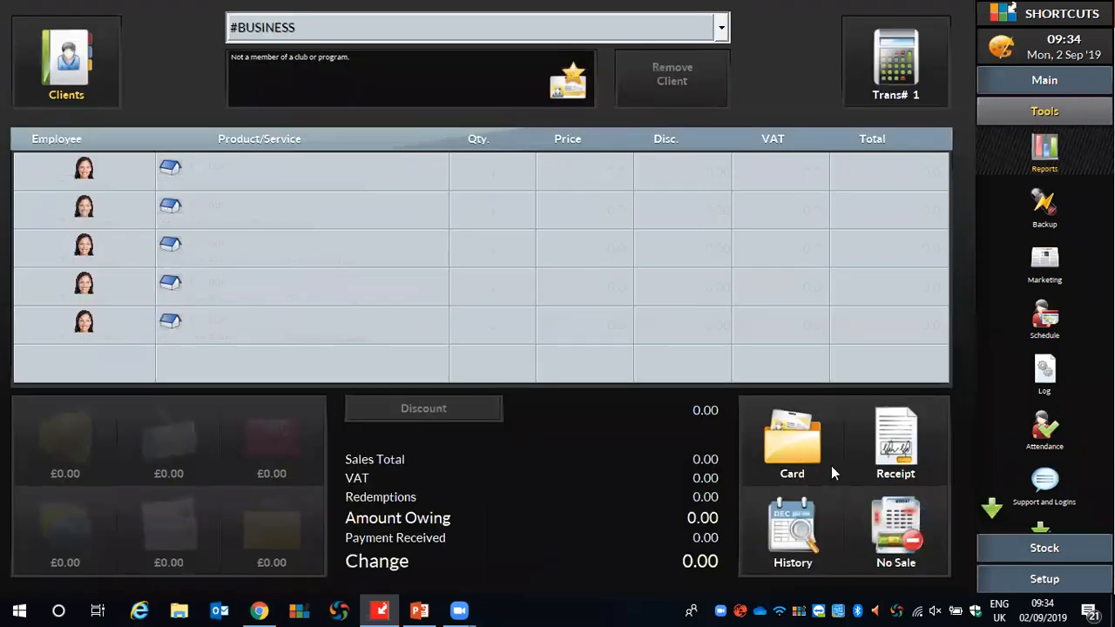